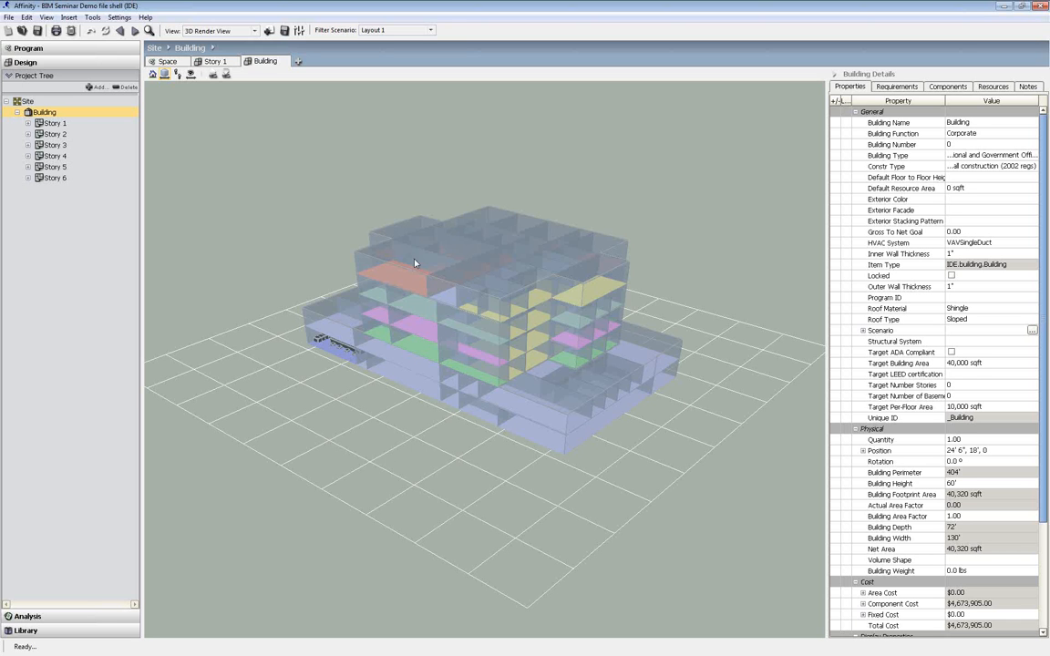
Display the building as a solid exterior mass and send its Building Shapes to SketchUp for editing
left_click_drag(356, 259, 282, 127)
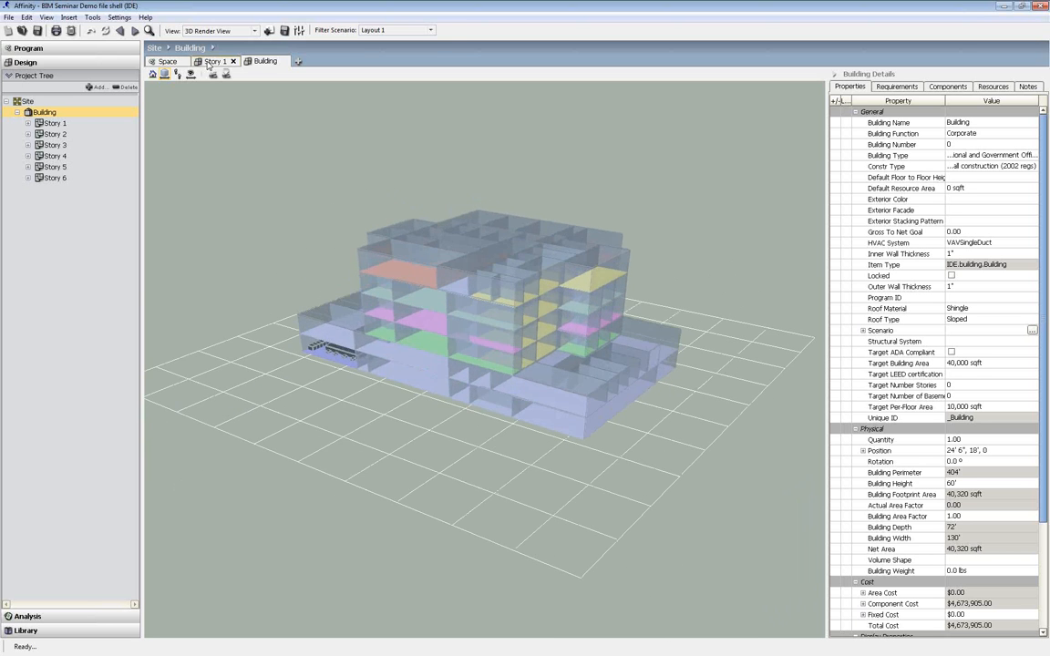
left_click(214, 75)
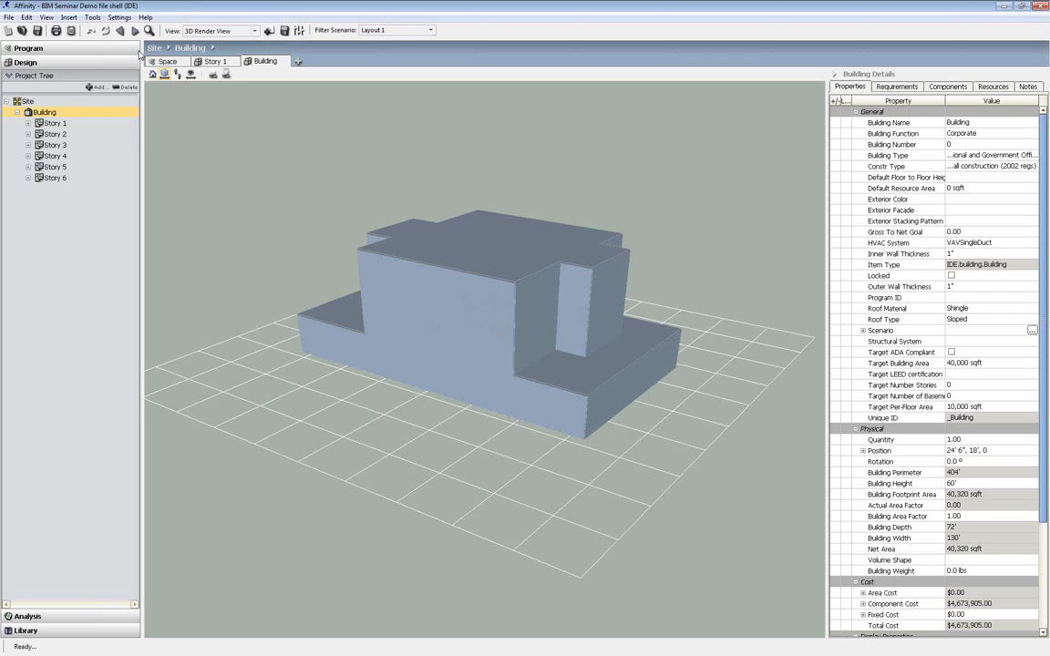
left_click(92, 17)
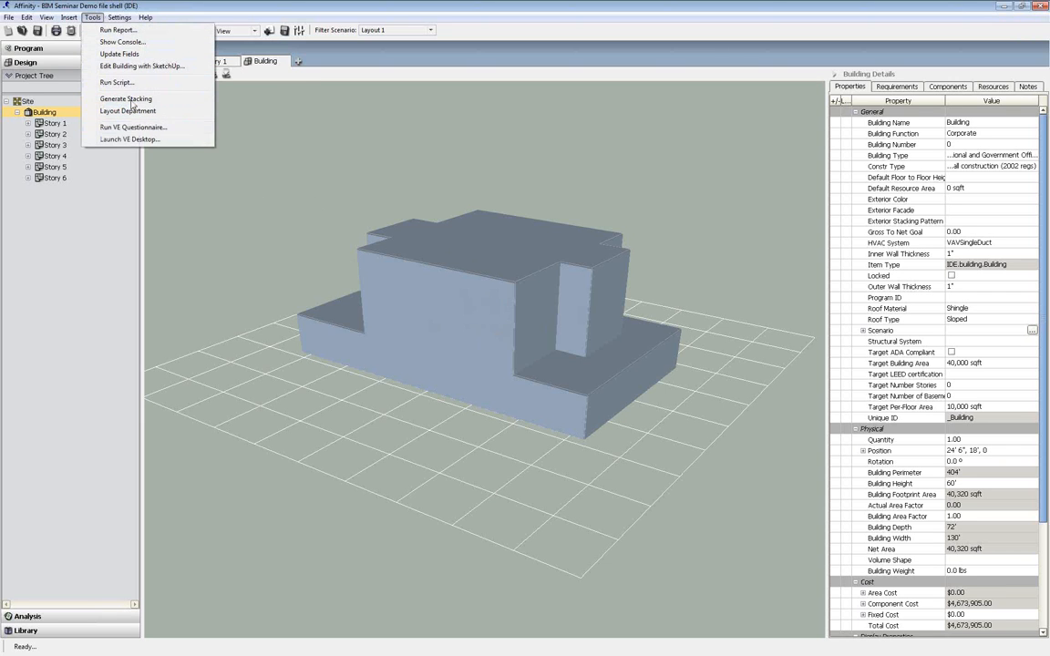
left_click(123, 66)
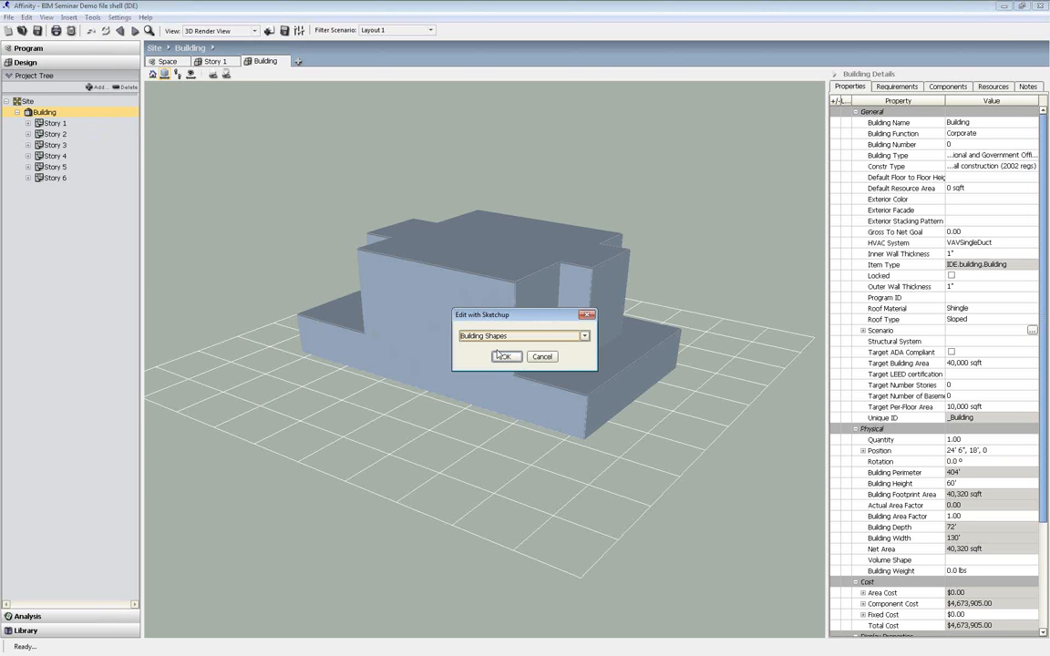
left_click(506, 357)
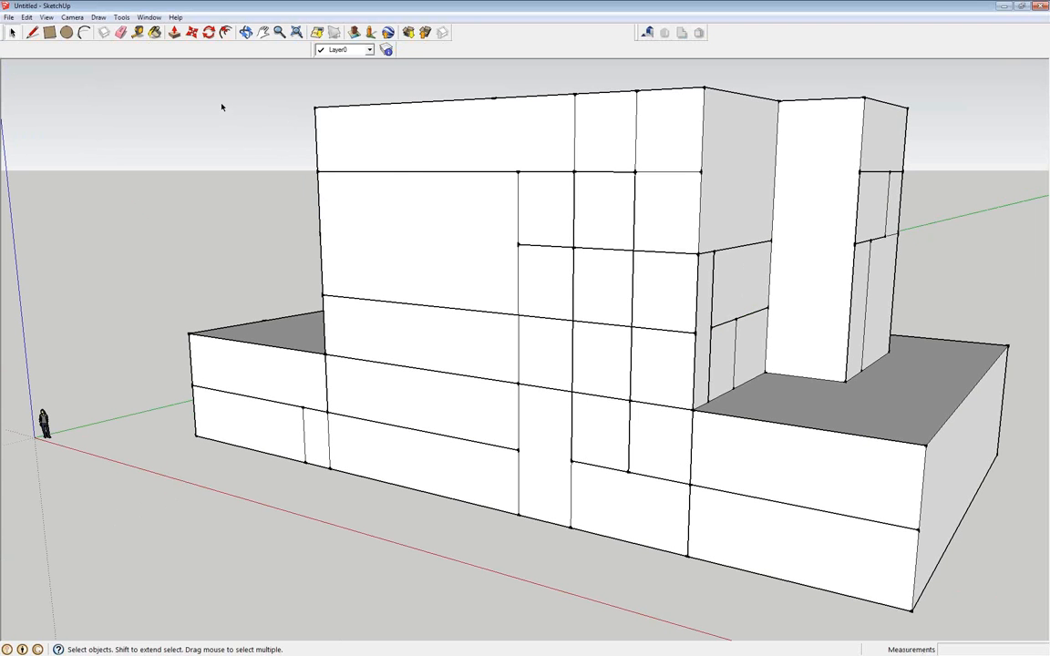
Push/Pull two sections of the long front facade outward: the wide lower block and the narrower one near the corner, the latter about 15' 2"
left_click(247, 33)
left_click_drag(254, 150, 222, 251)
scroll(228, 253, "down", 5)
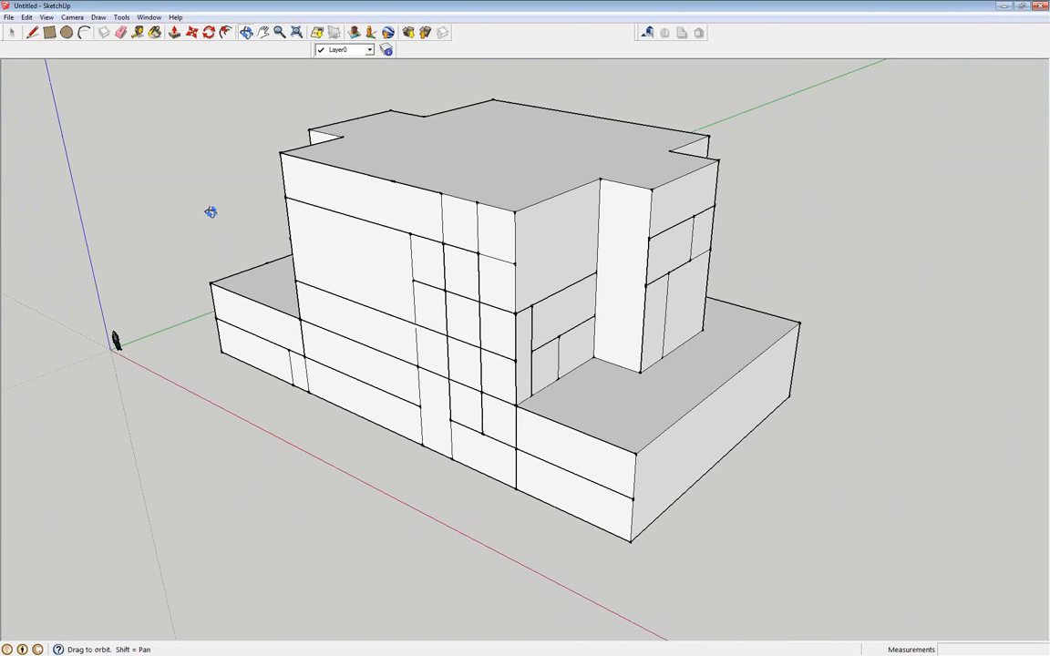
scroll(224, 209, "down", 1)
mouse_move(225, 209)
left_mouse_down()
mouse_move(253, 234)
mouse_move(321, 188)
mouse_move(363, 194)
mouse_move(231, 203)
left_mouse_up()
scroll(463, 201, "up", 1)
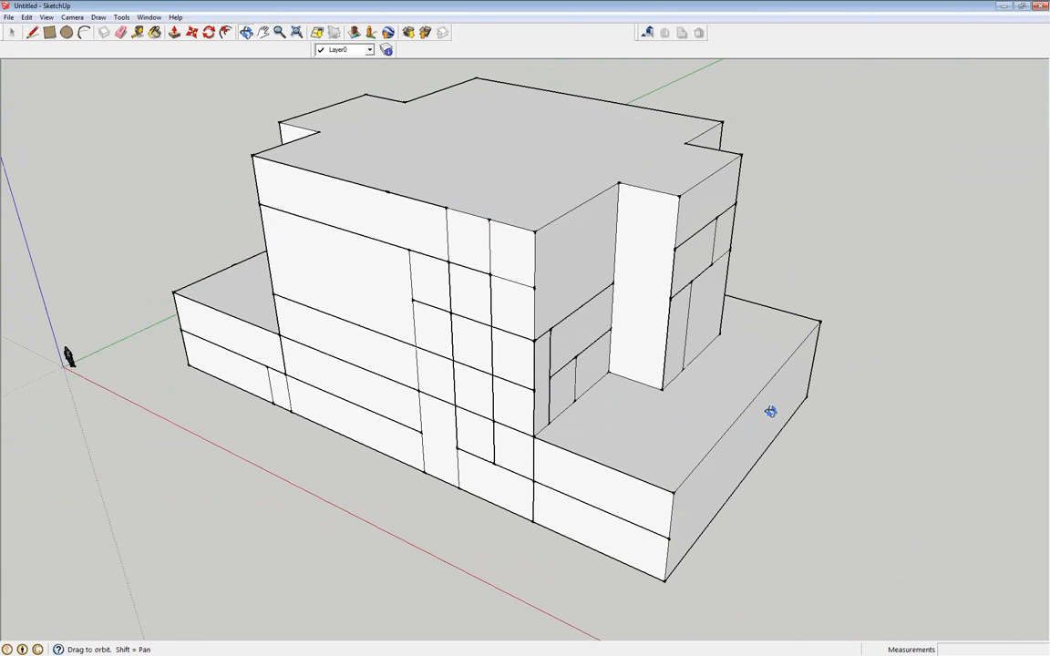
left_click_drag(812, 455, 812, 398)
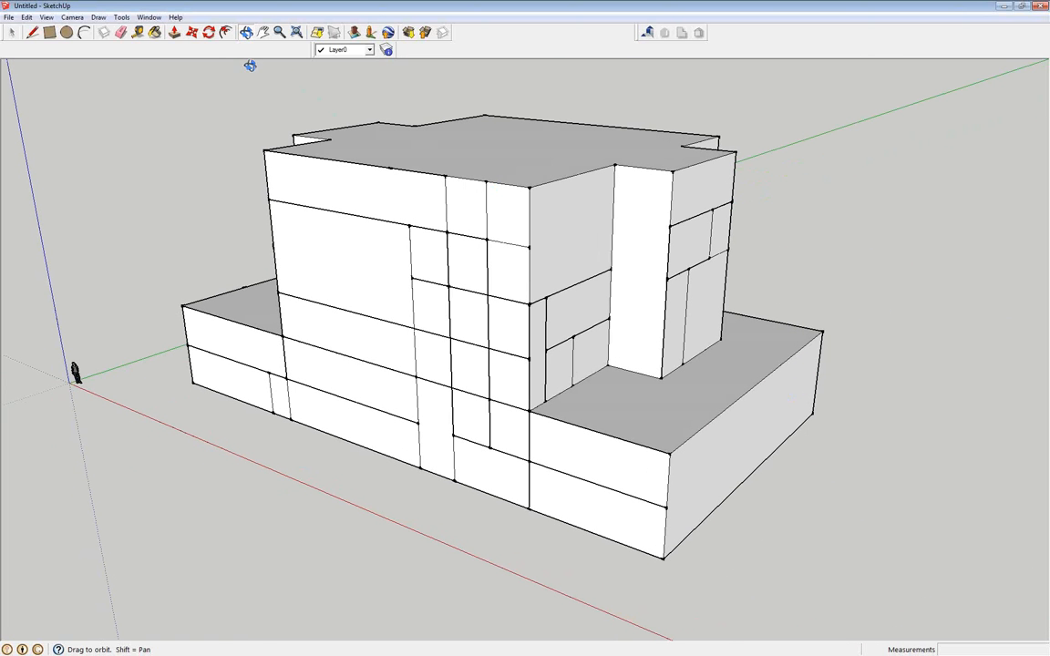
left_click(174, 32)
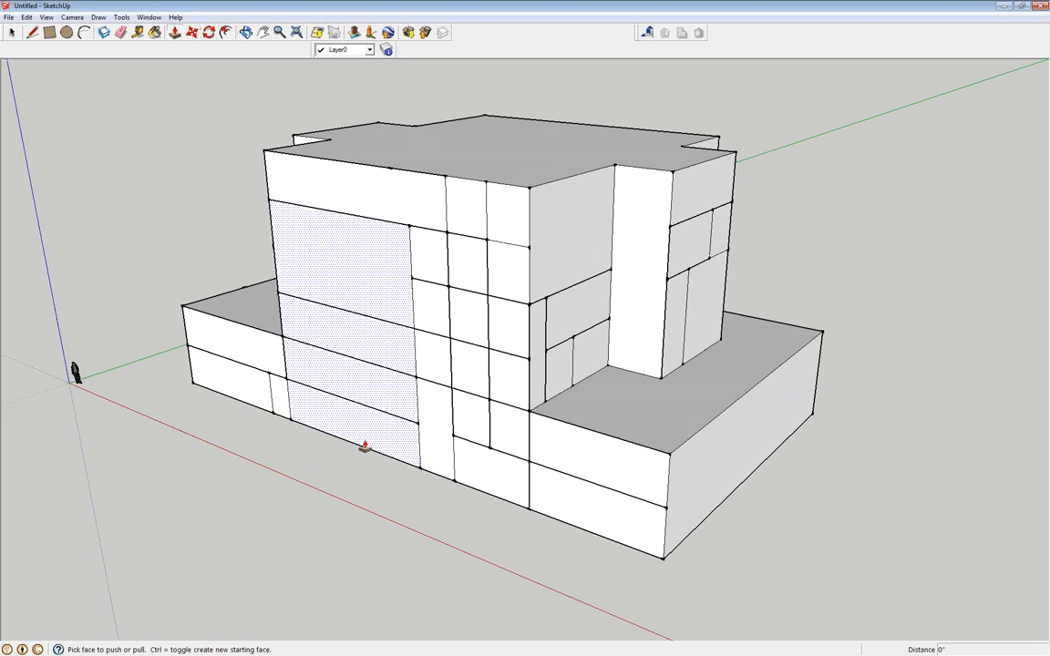
left_click_drag(354, 429, 312, 450)
left_click_drag(499, 478, 468, 525)
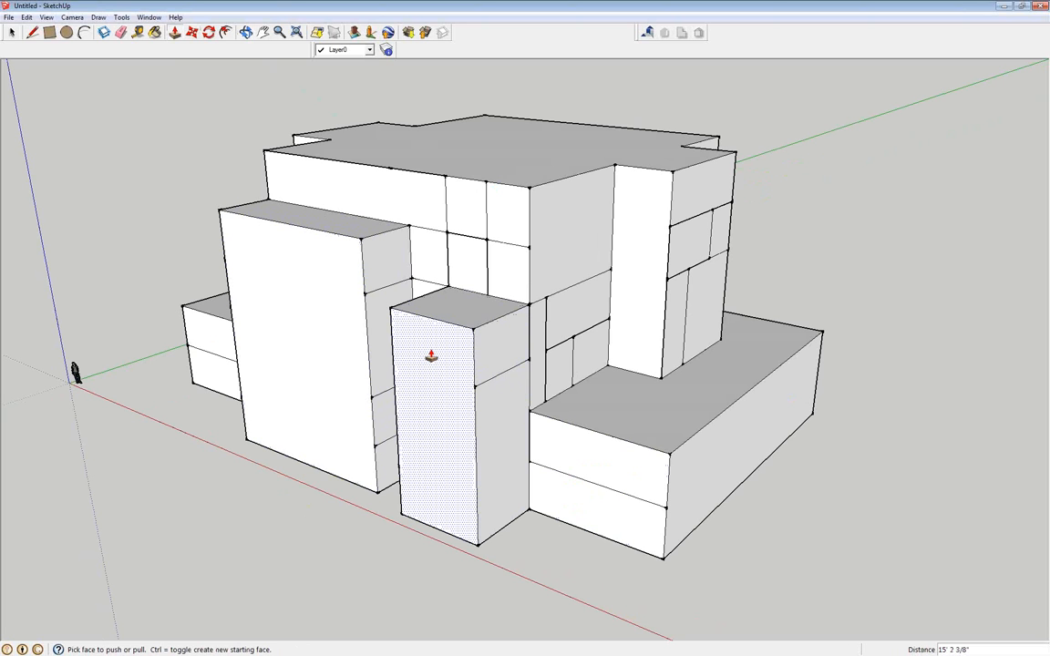
Sync the edited massing with Affinity through the SketchUp plug-in and switch back to Affinity
left_click(646, 33)
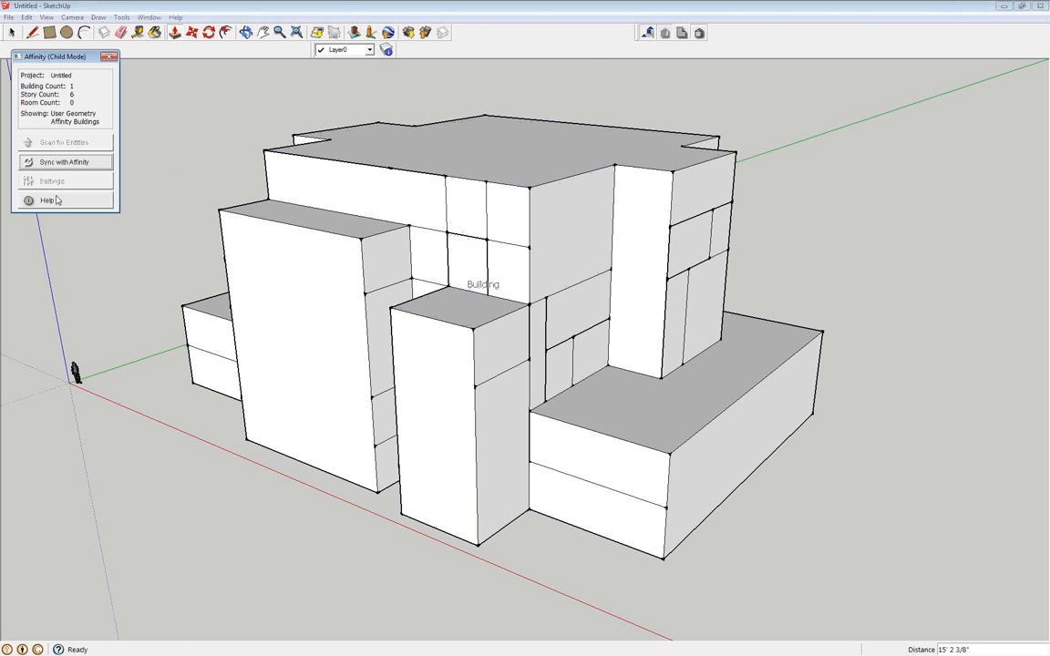
left_click(53, 162)
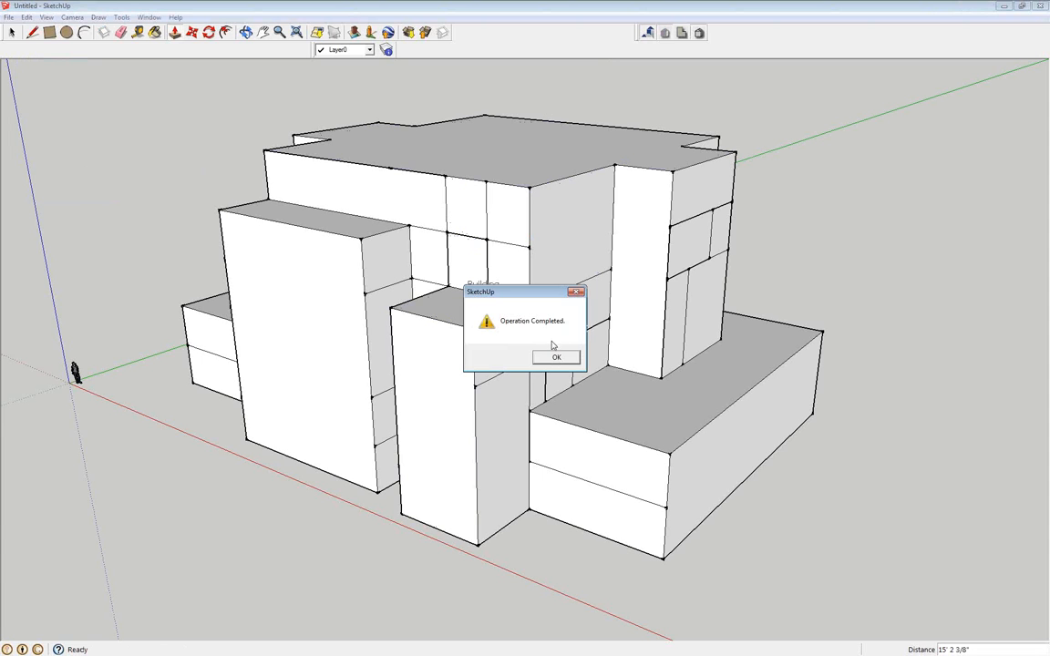
left_click(554, 358)
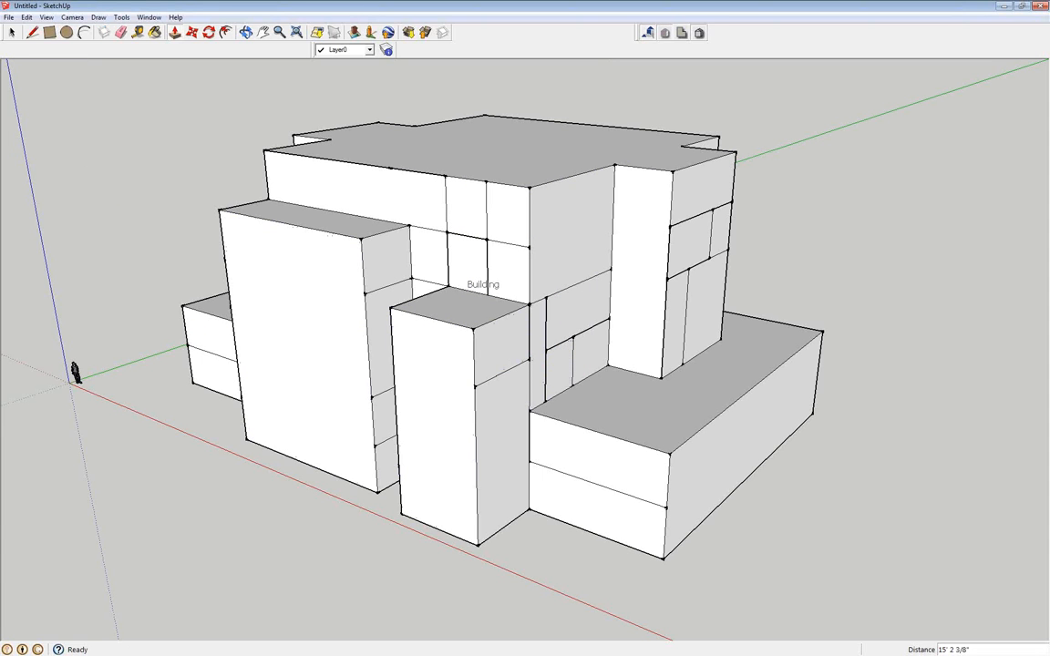
key("alt+Tab")
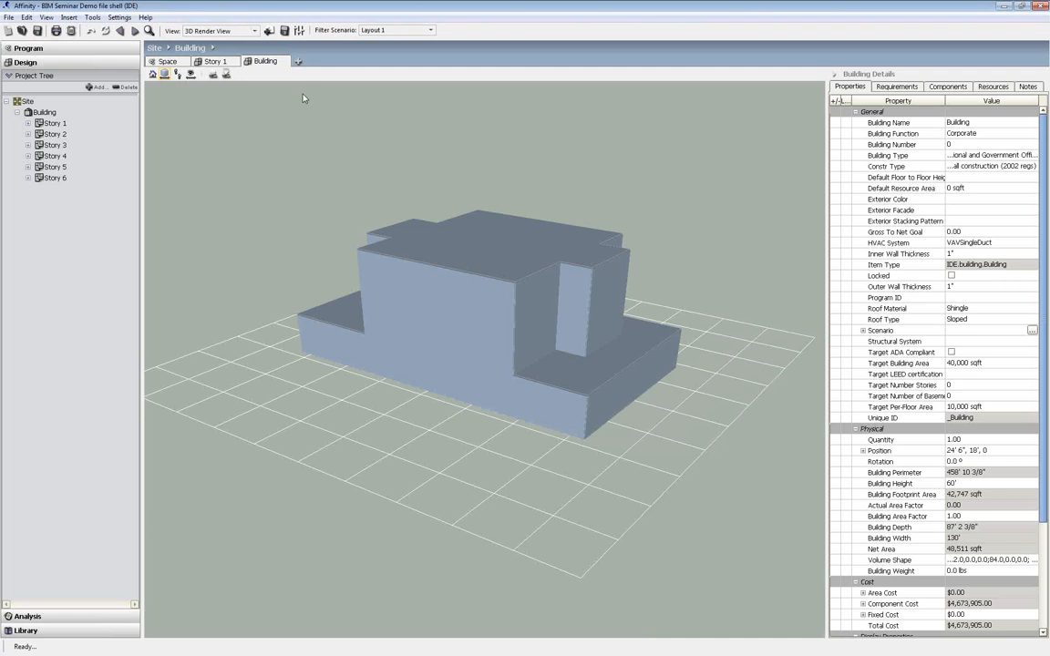
On the Story 1 plan, extend the Restaurant room to the new building outline, making it about 30' 6" deep
left_click(213, 61)
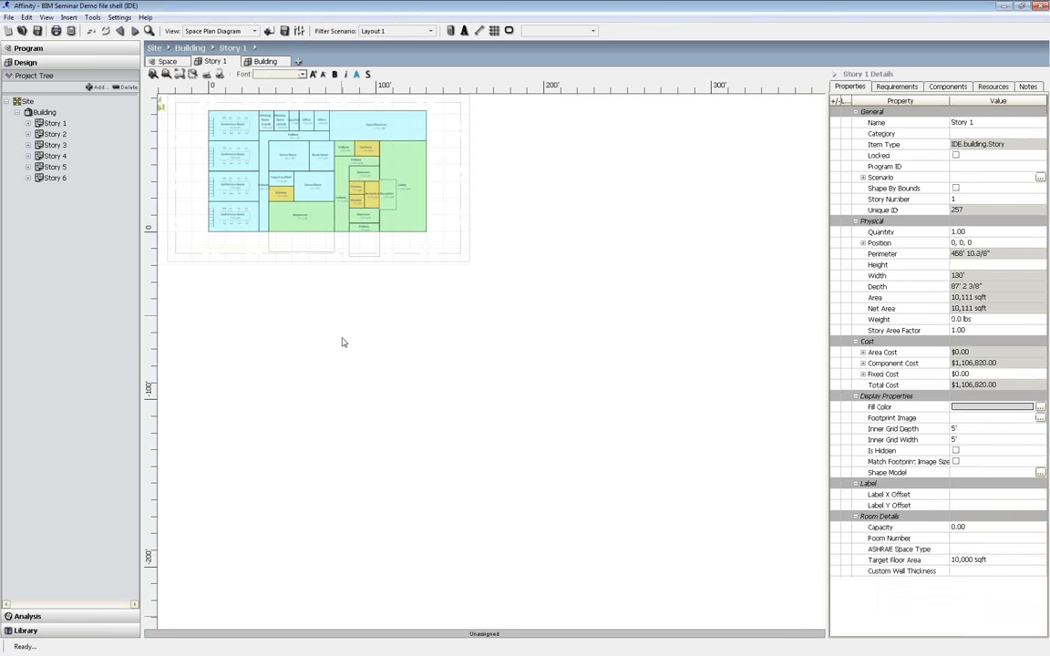
scroll(336, 278, "up", 3)
scroll(689, 558, "up", 4)
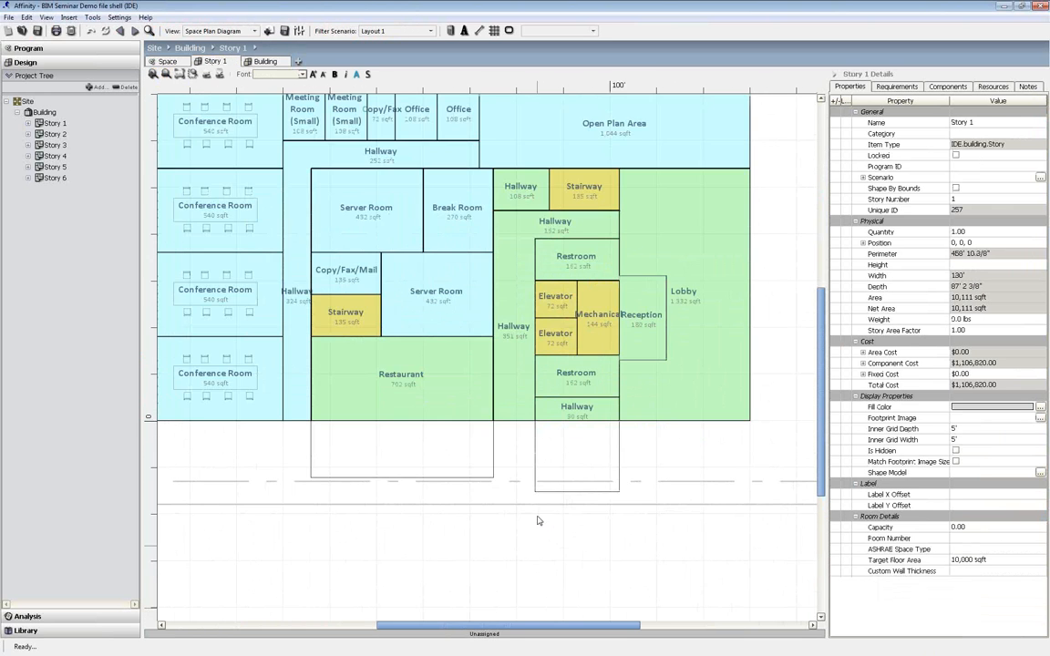
scroll(431, 448, "up", 1)
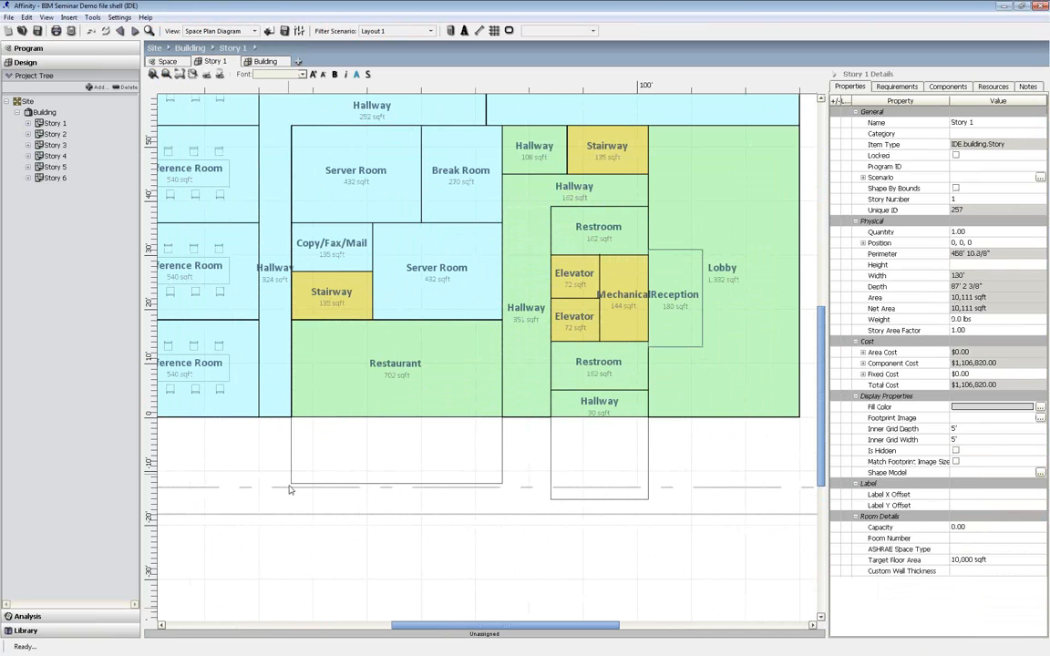
left_click(369, 388)
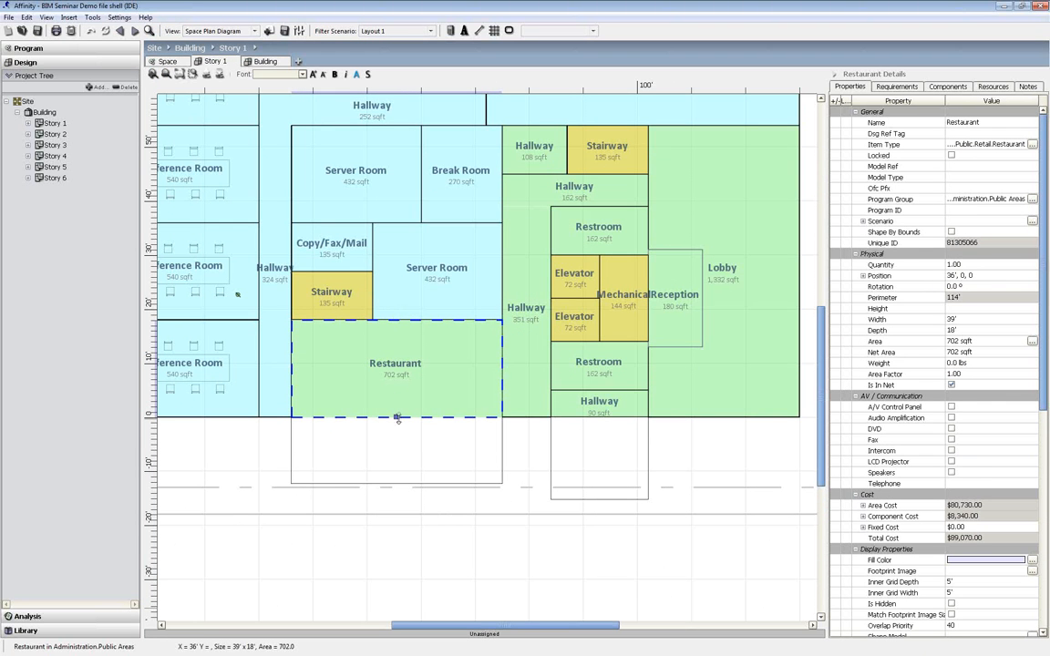
left_click_drag(397, 419, 395, 487)
Place a Copy/Fax room from the Admin Services space program in the empty outline below the 90 sqft Hallway
scroll(431, 487, "up", 1)
scroll(413, 419, "up", 1)
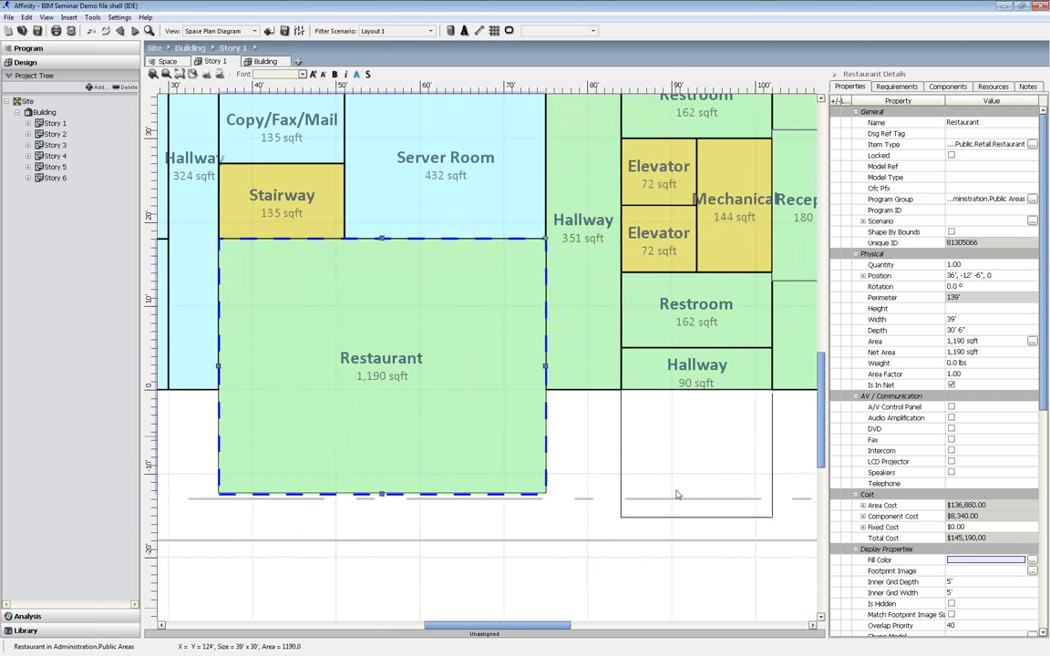
scroll(607, 410, "up", 1)
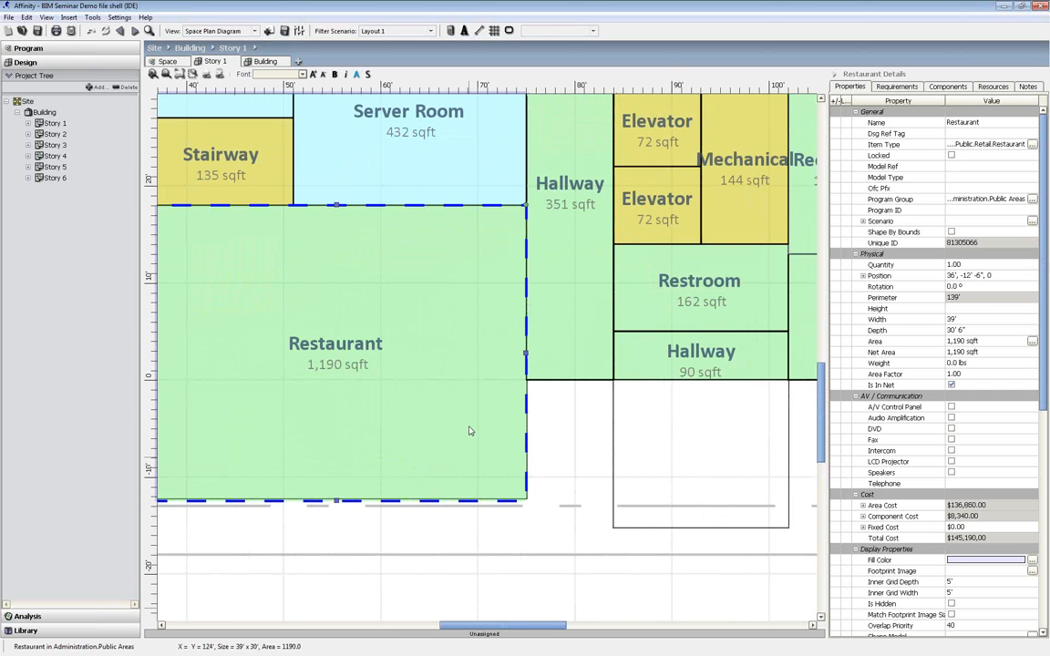
mouse_move(361, 281)
left_click(43, 51)
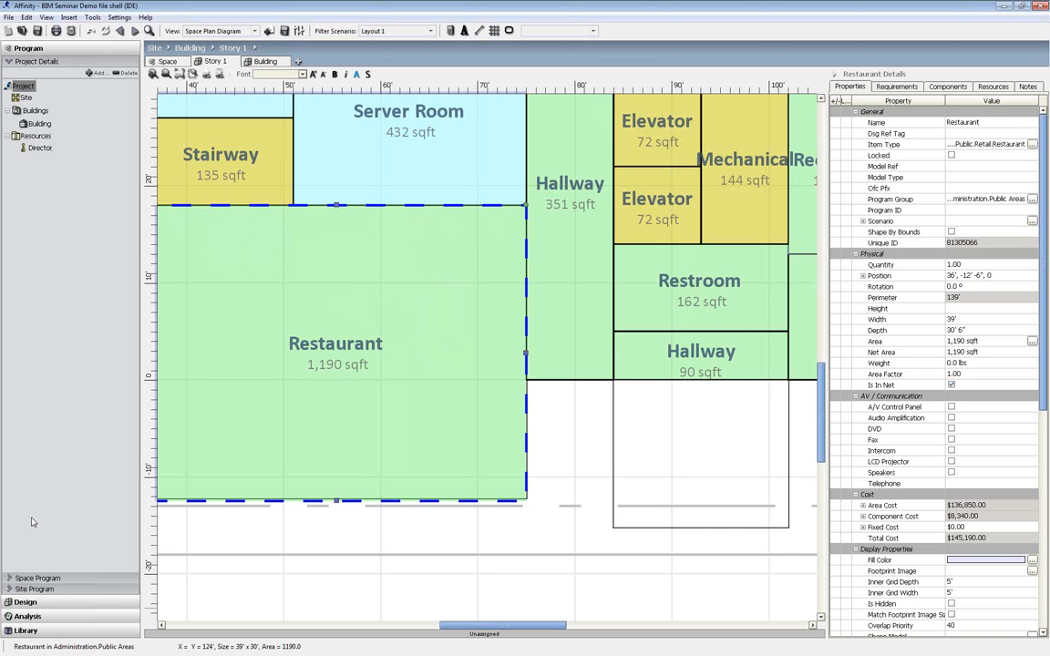
left_click(36, 579)
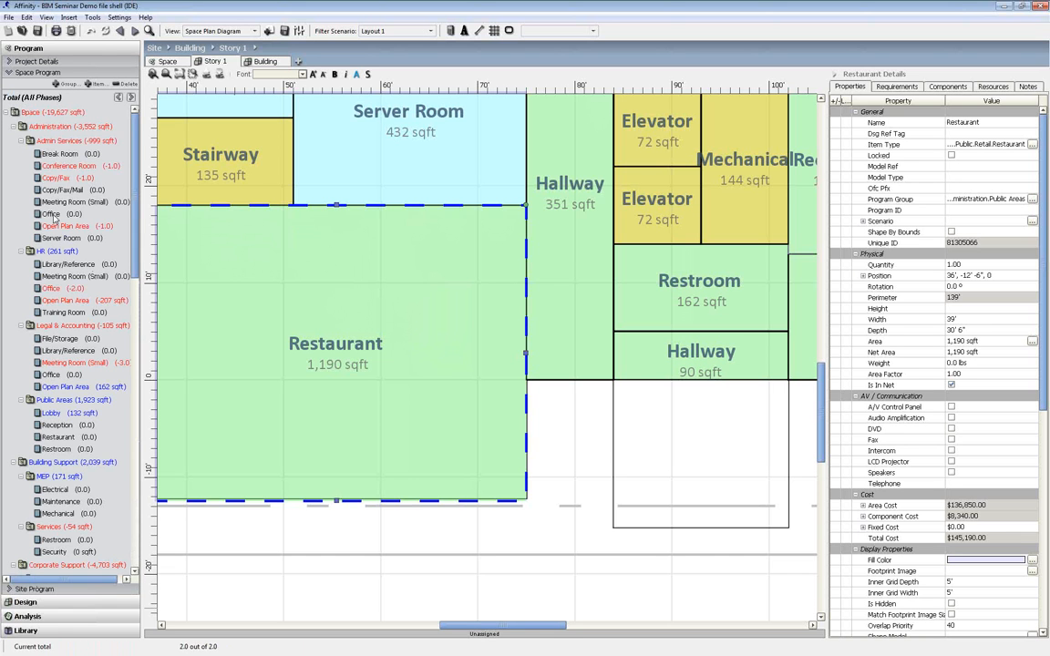
left_click_drag(62, 179, 633, 430)
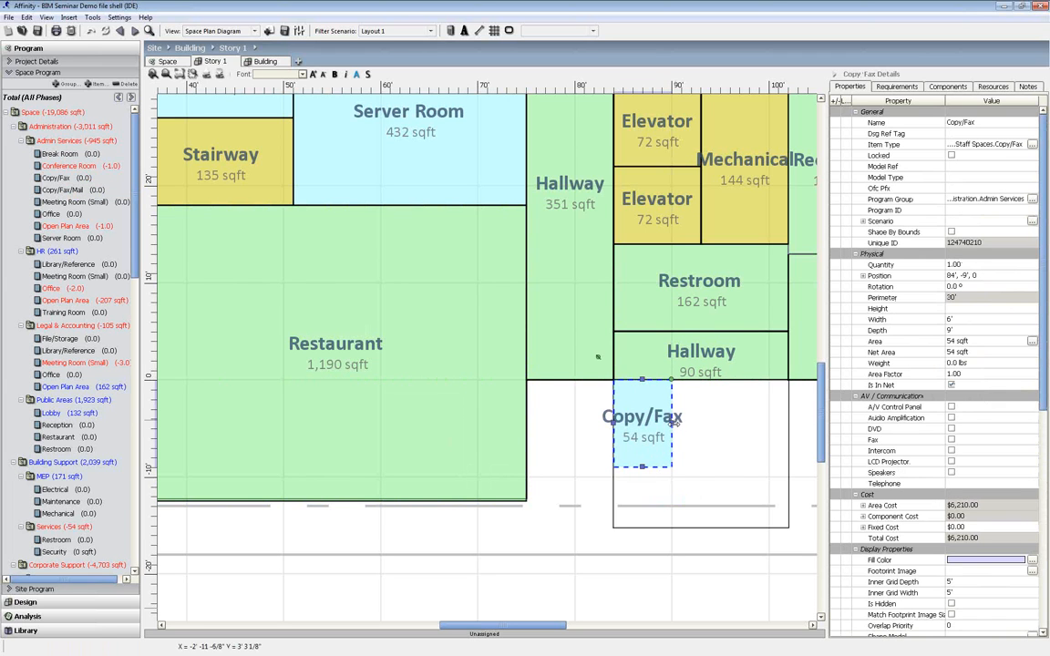
Stretch the new Copy/Fax room to fill the extended outline, about 18' wide and 15' deep
left_click_drag(672, 423, 789, 423)
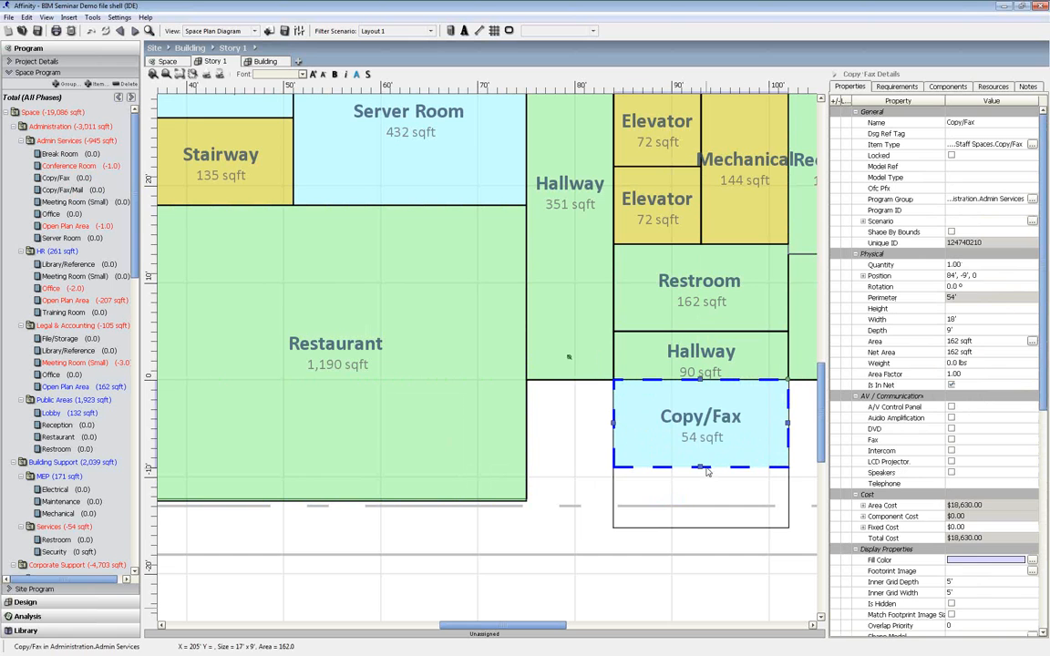
left_click_drag(700, 465, 699, 526)
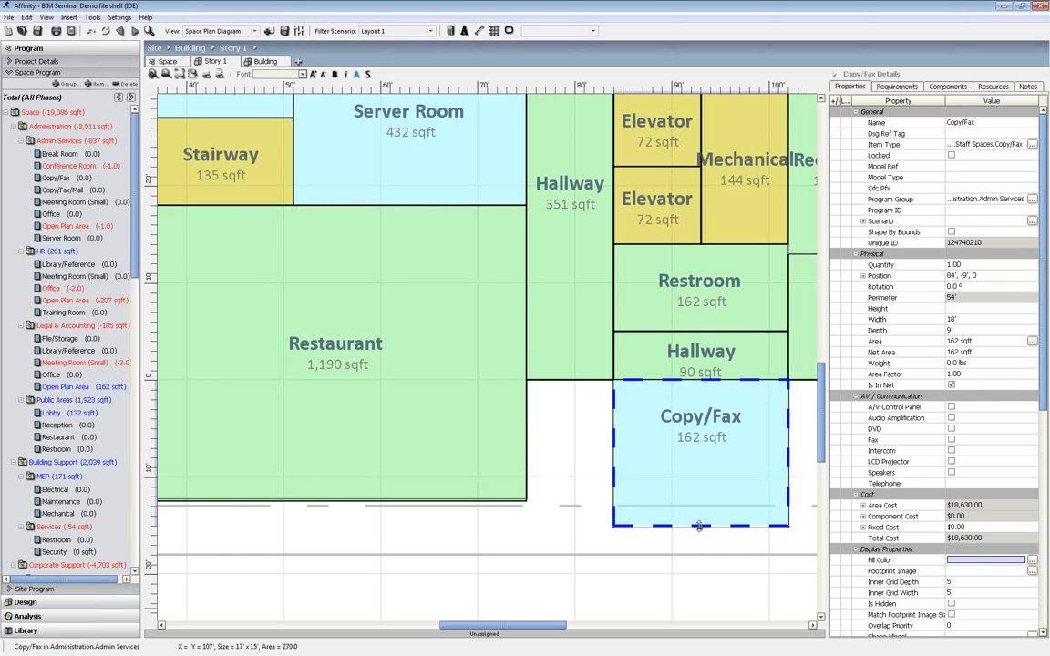
left_click(560, 495)
Look over the rooms on the Story 1 plan and play the SketchUp Sync video
scroll(559, 497, "down", 2)
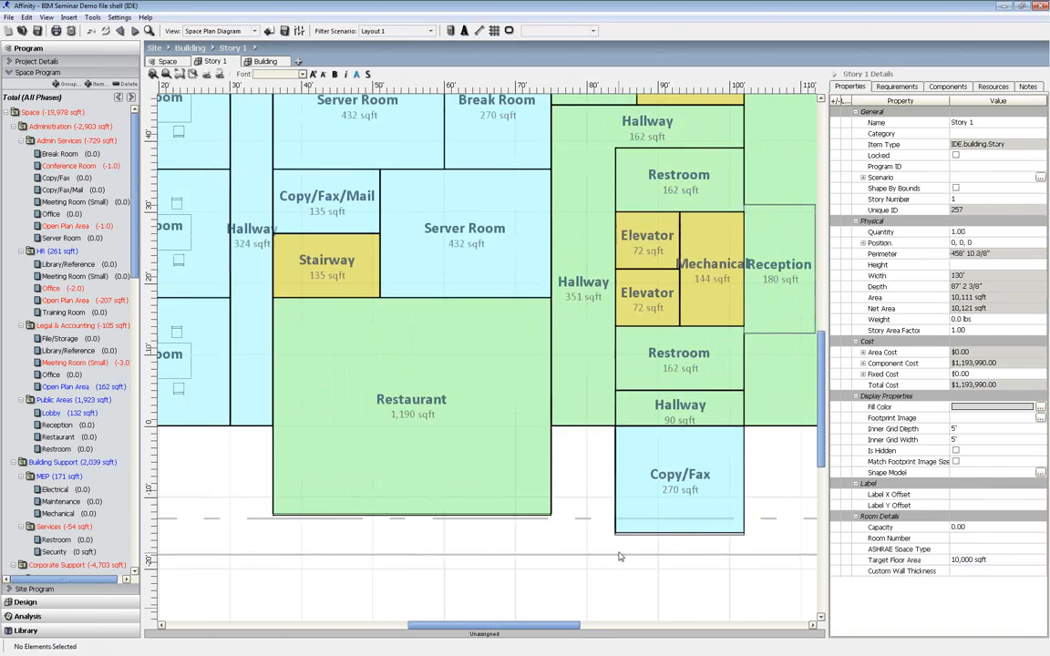
scroll(555, 394, "down", 2)
scroll(558, 387, "up", 2)
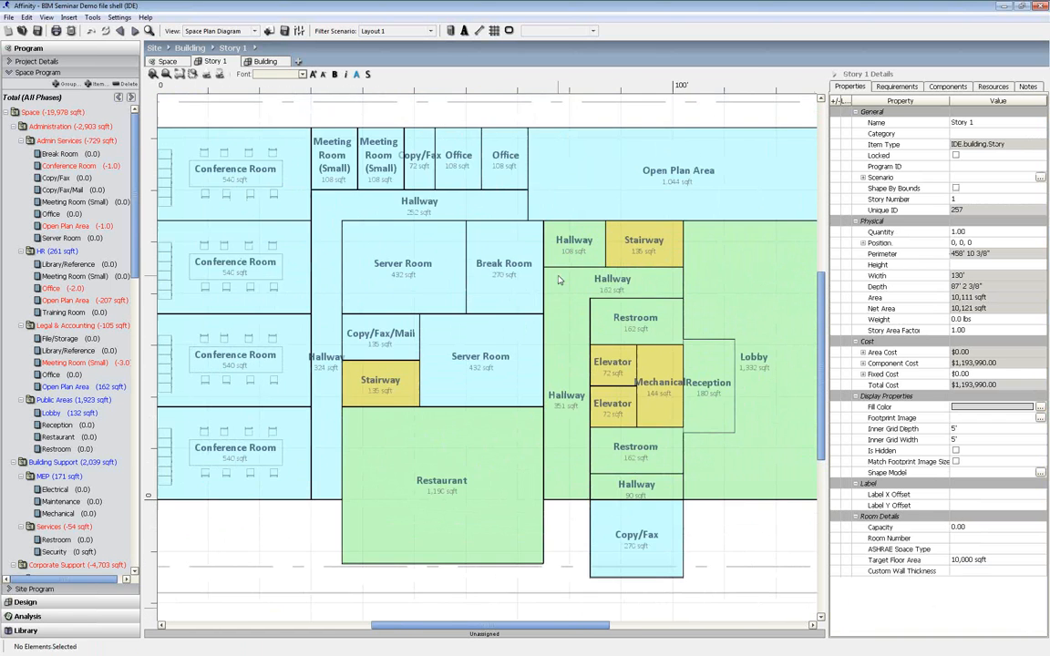
scroll(562, 382, "up", 1)
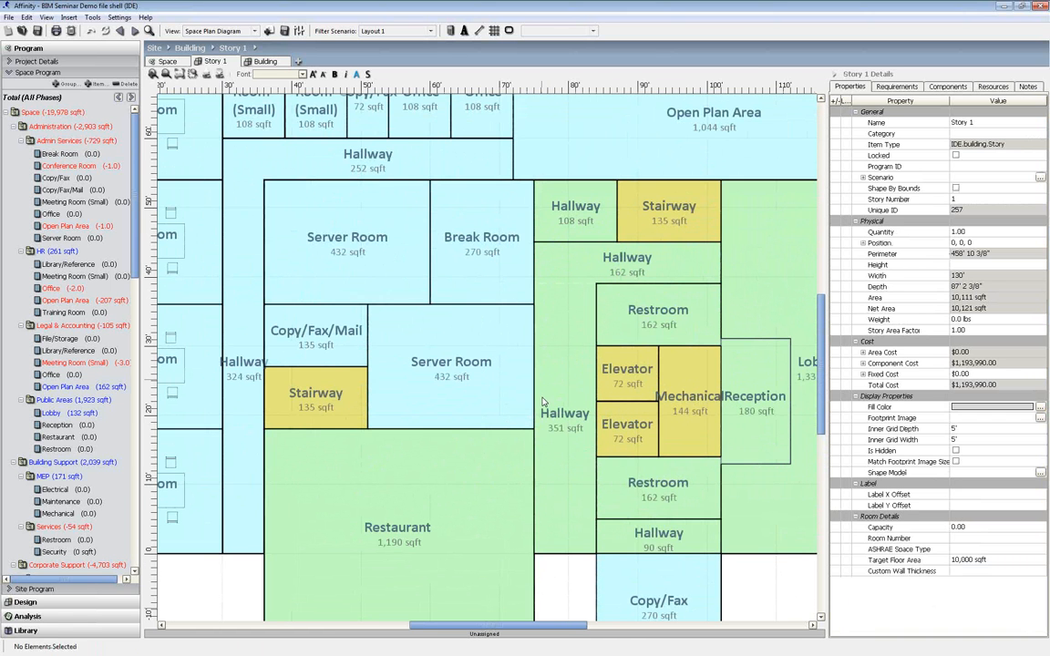
scroll(547, 387, "down", 2)
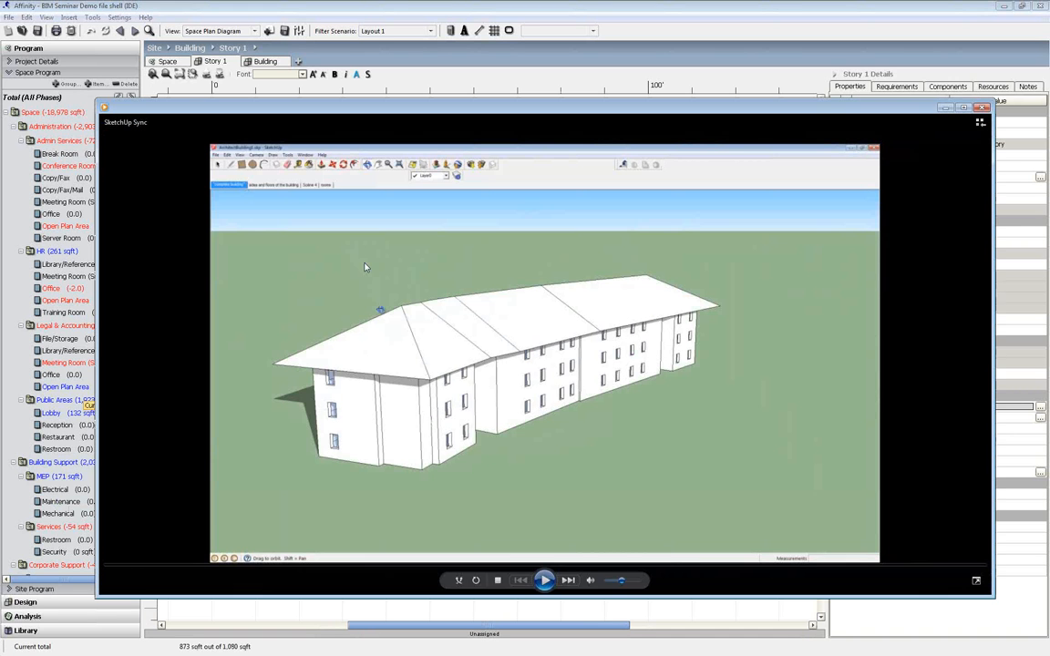
left_click(544, 581)
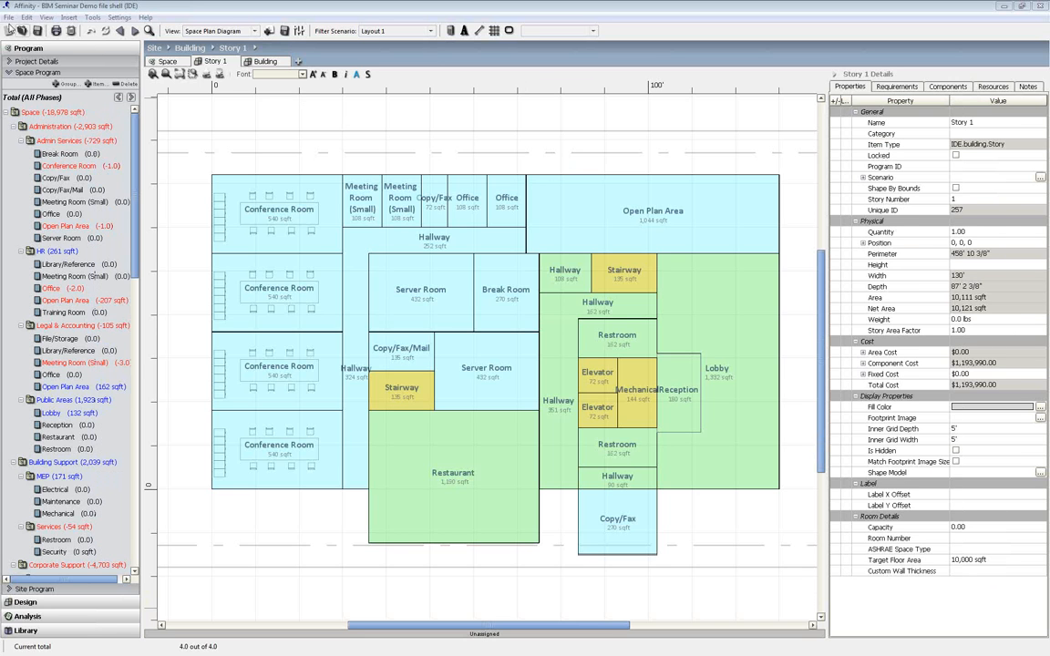
Save the current project and open Building1.afx from the BIM Seminar folder
left_click(8, 17)
left_click(35, 43)
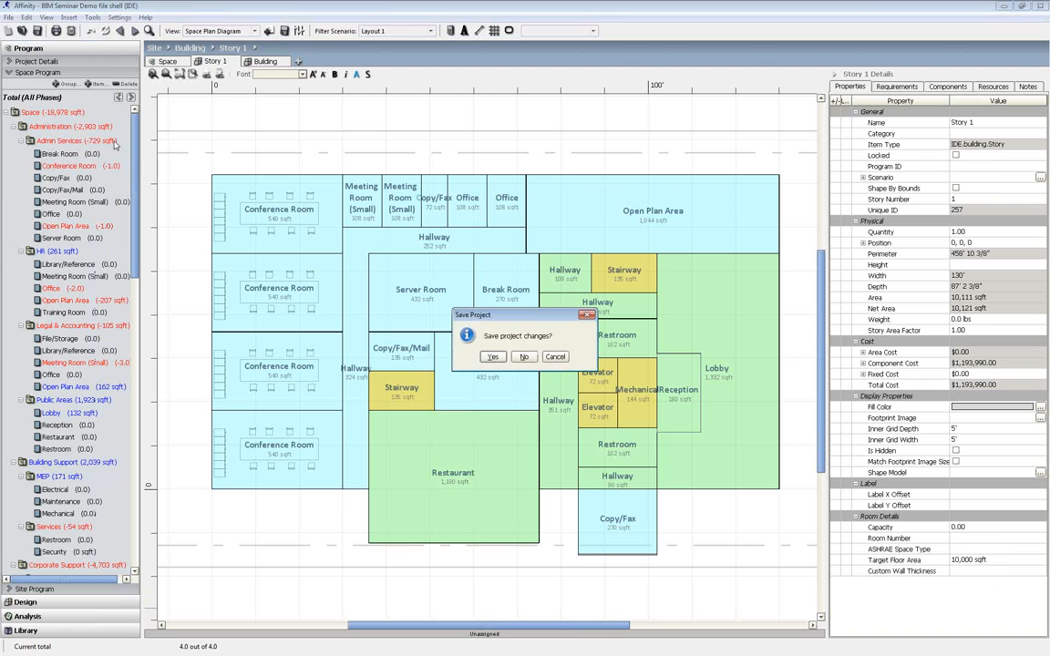
left_click(492, 357)
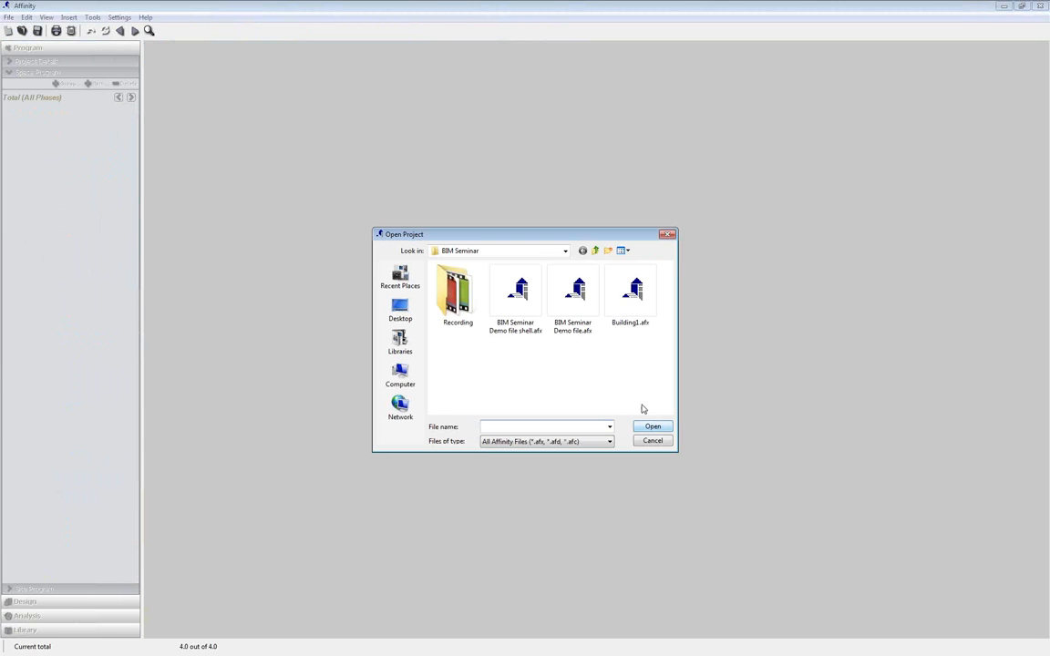
left_click(636, 292)
left_click(658, 428)
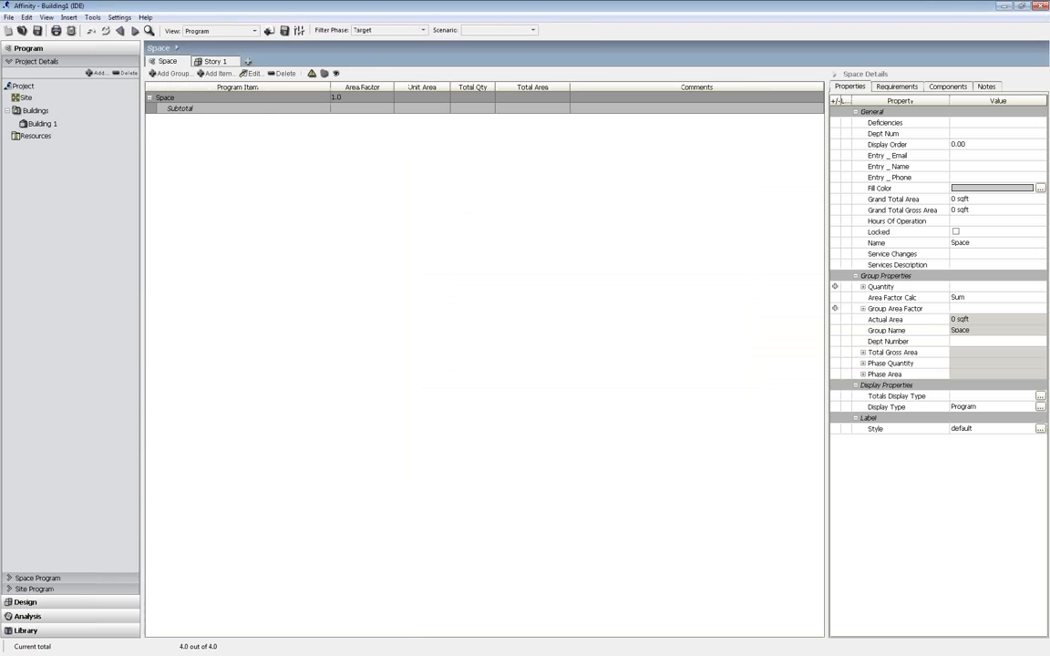
Open the Story 1 plan of Building 1 and examine its room layout up close
left_click(194, 59)
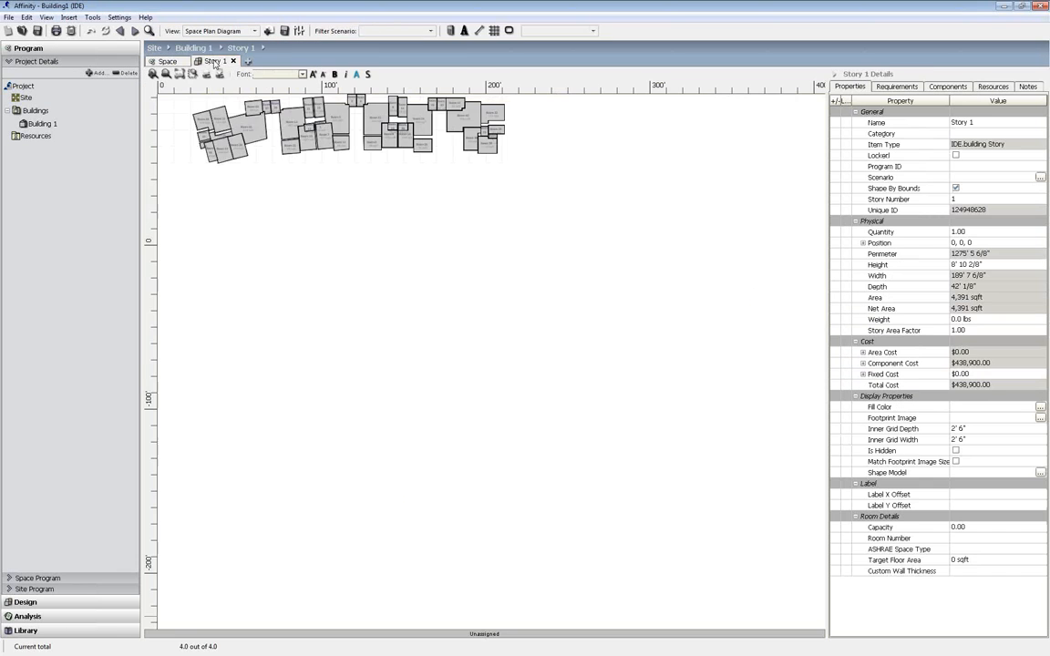
scroll(403, 347, "down", 1)
scroll(537, 383, "up", 6)
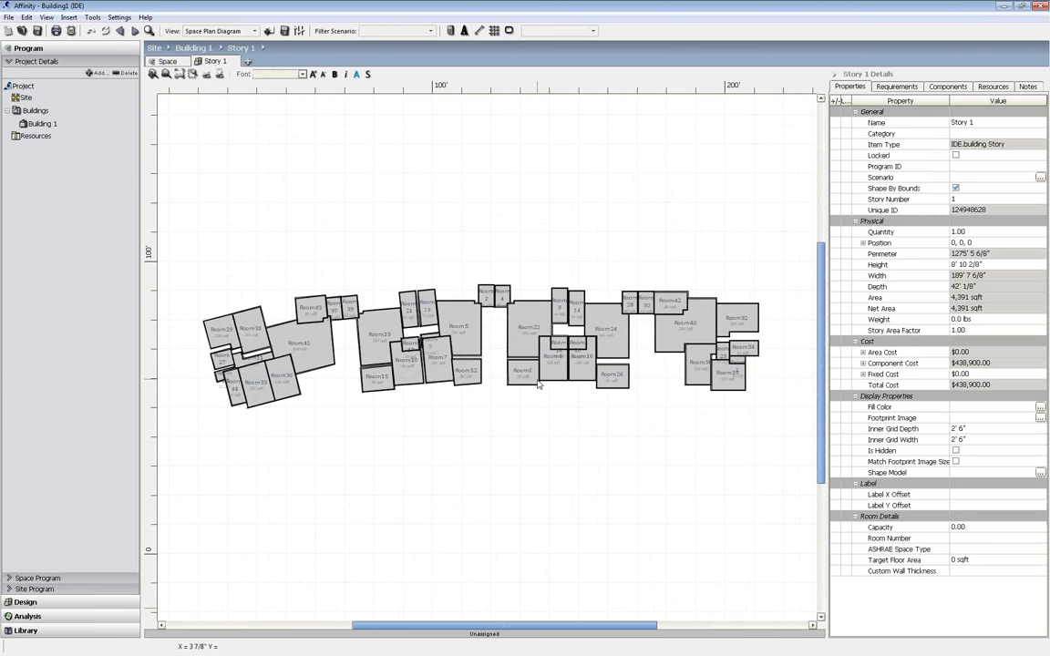
Look over the Story 1 room layout at different magnifications and inspect Room 41's properties
scroll(506, 346, "down", 1)
scroll(197, 368, "up", 3)
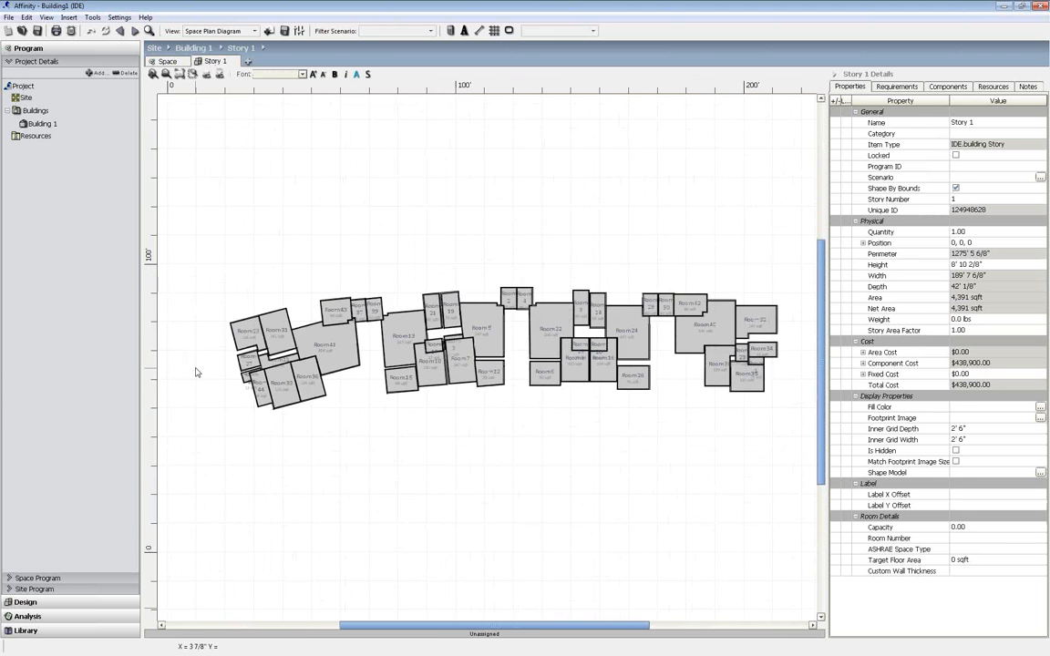
scroll(384, 278, "up", 1)
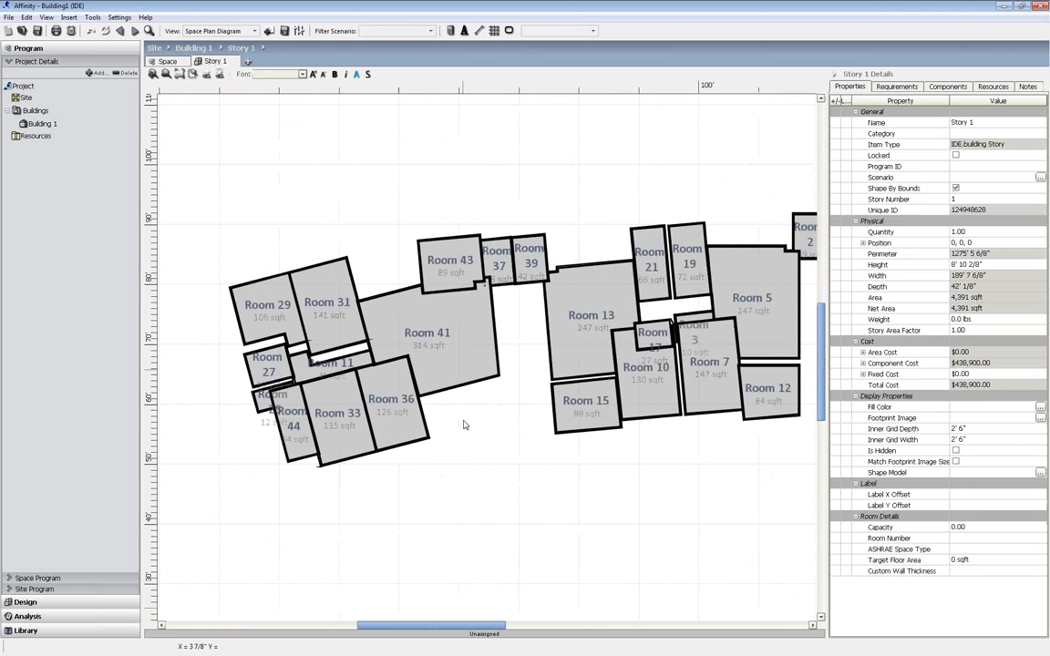
scroll(370, 447, "down", 2)
scroll(456, 392, "down", 2)
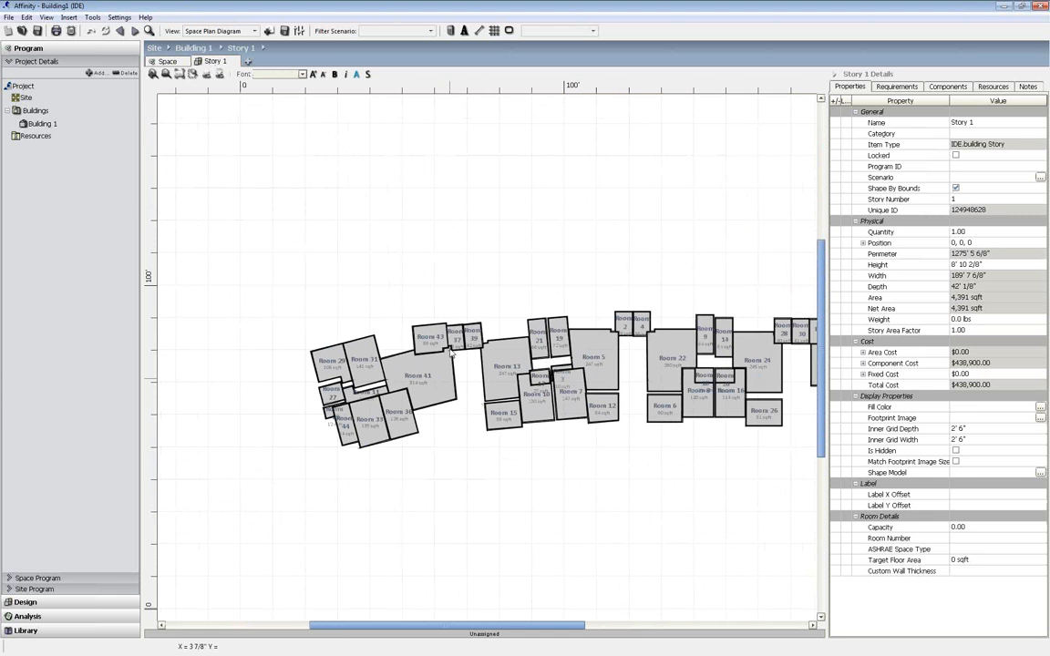
left_click(401, 350)
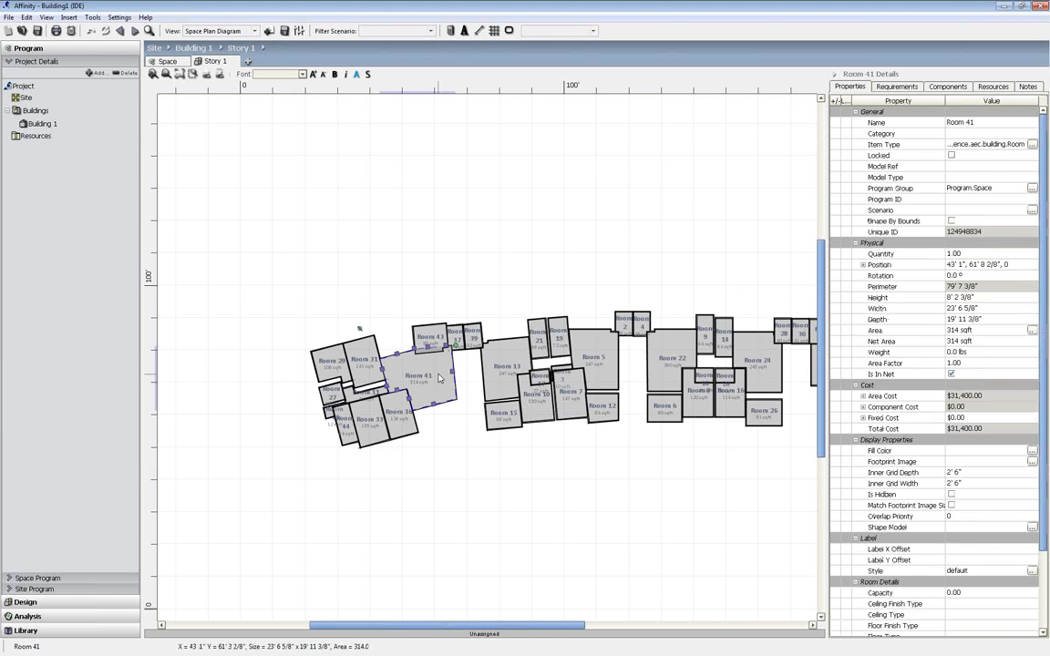
left_click(410, 260)
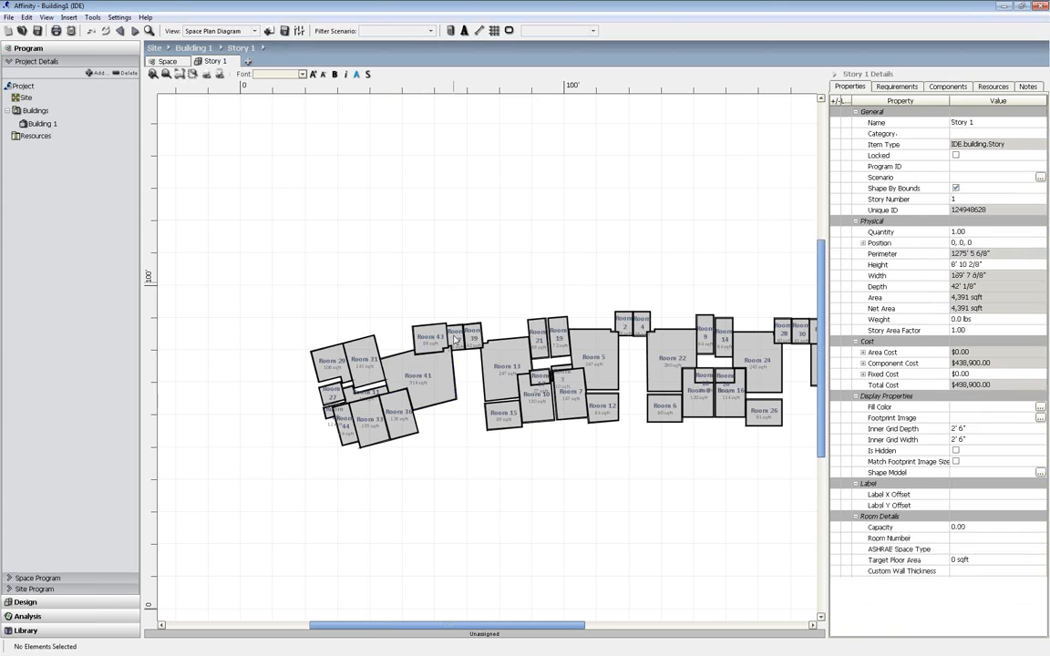
scroll(401, 309, "down", 1)
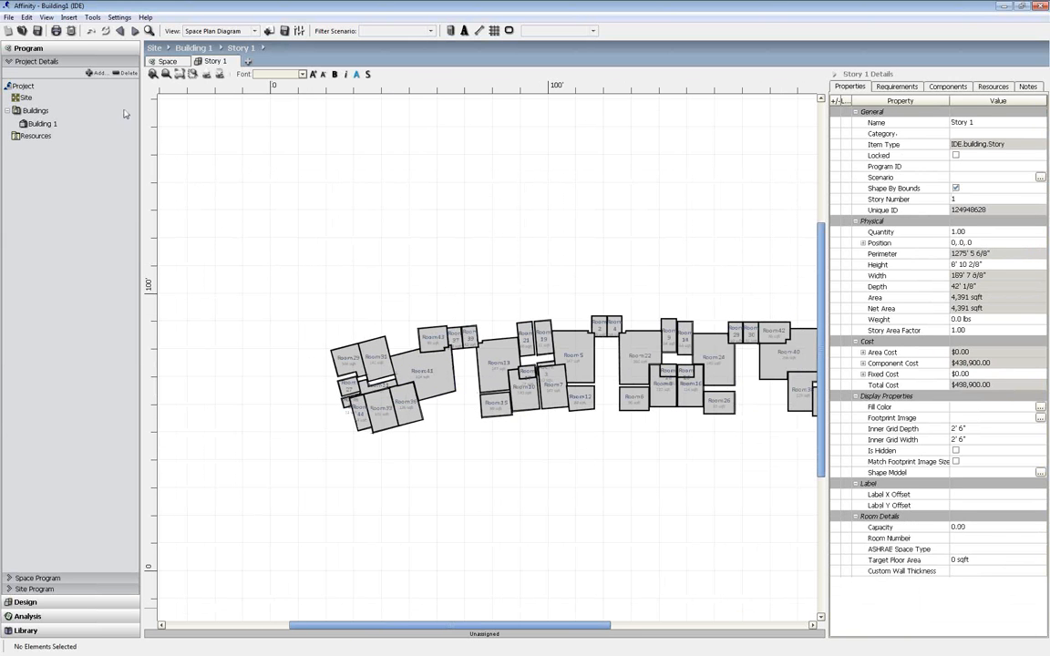
Import the spreadsheet import program.csv from the BIM Seminar folder and refresh the Space program table
left_click(8, 17)
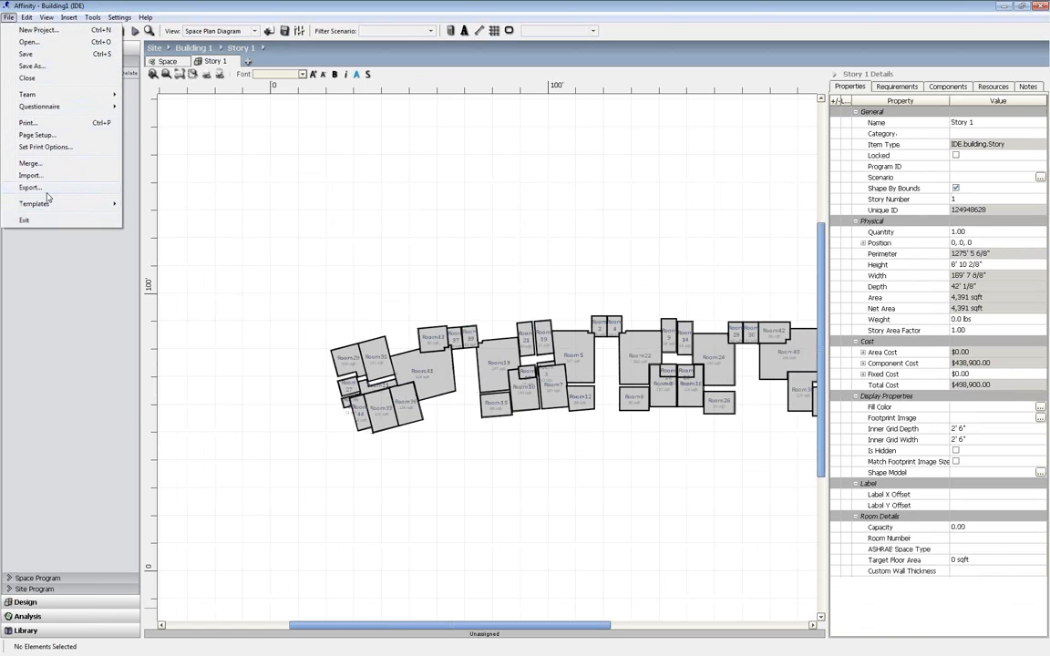
left_click(43, 175)
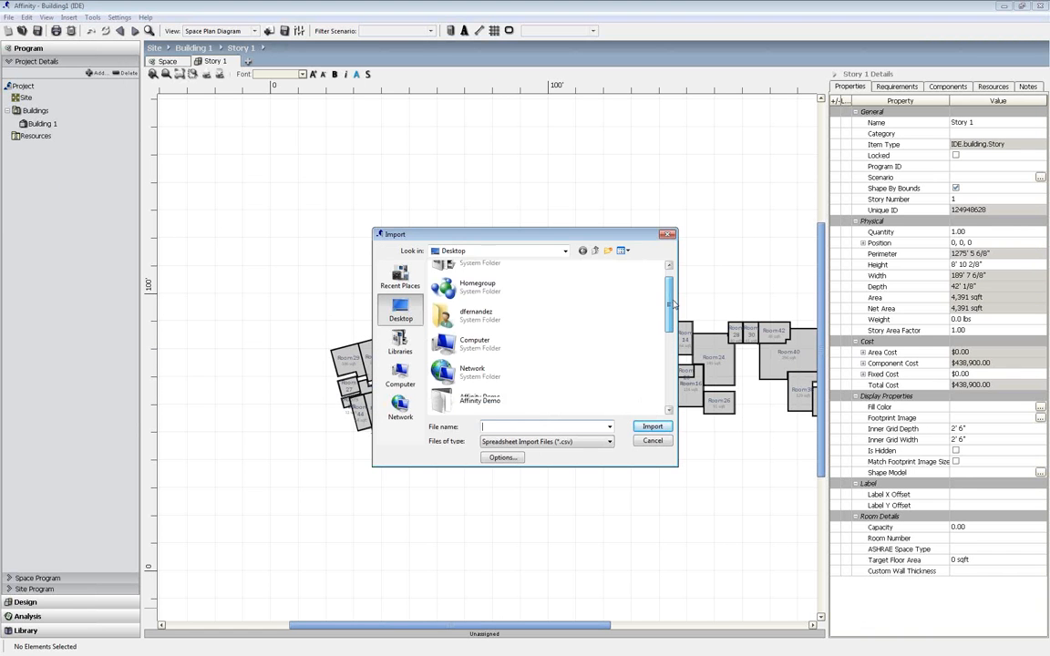
scroll(553, 340, "down", 2)
double_click(478, 325)
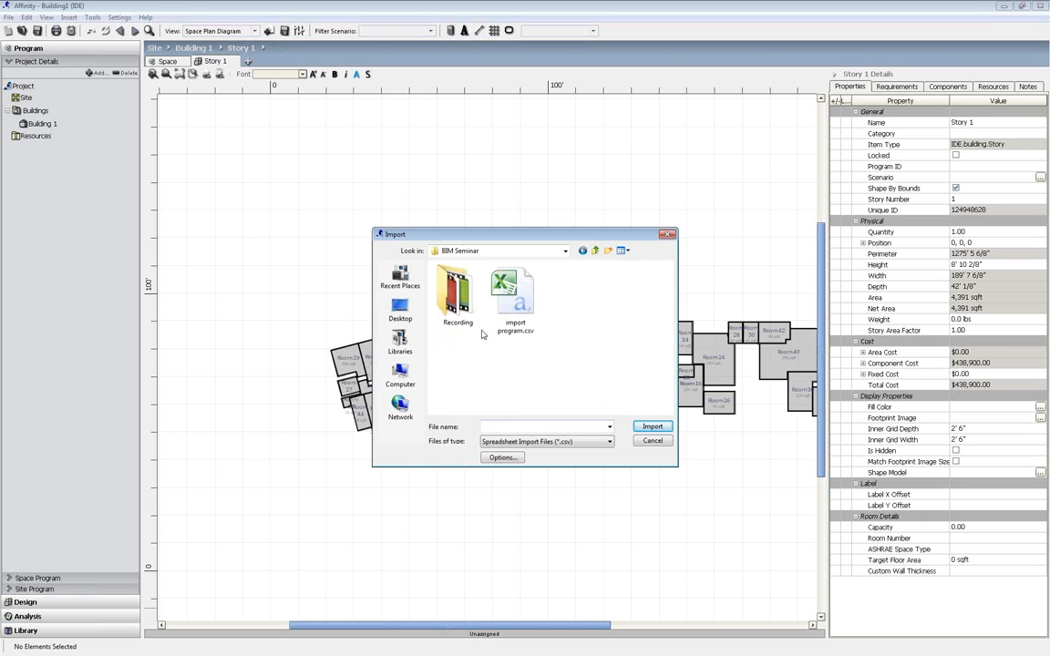
left_click(516, 299)
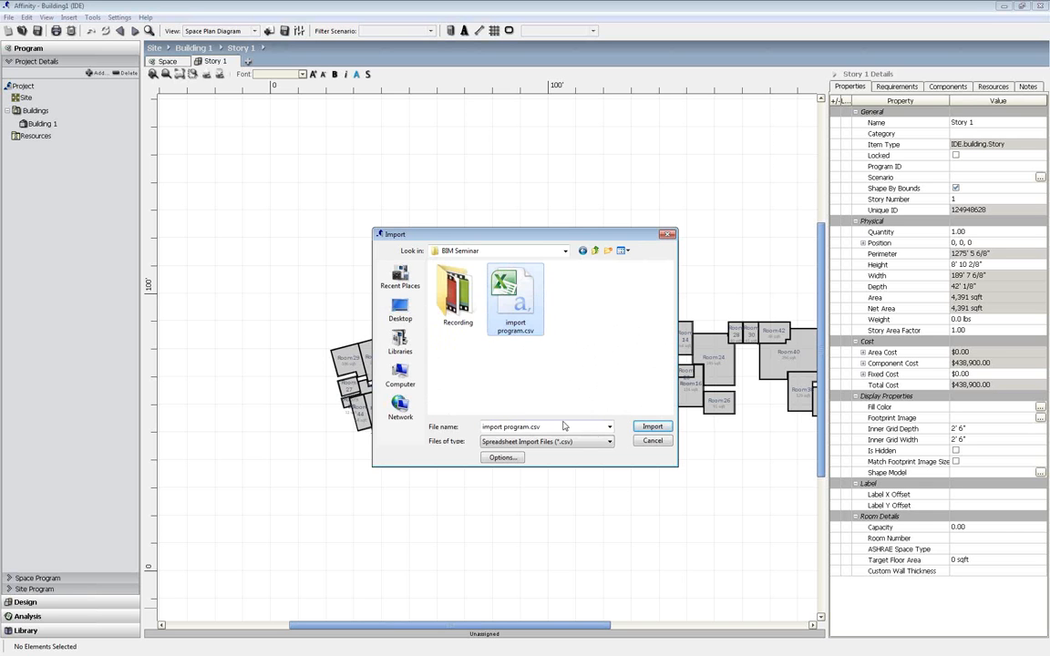
left_click(652, 428)
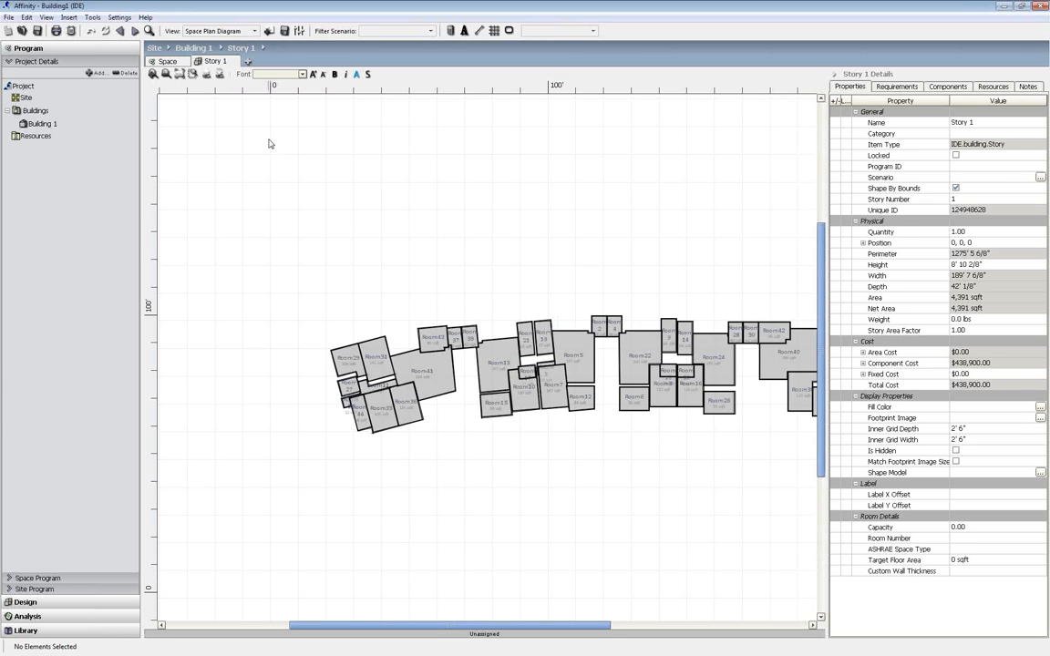
left_click(164, 61)
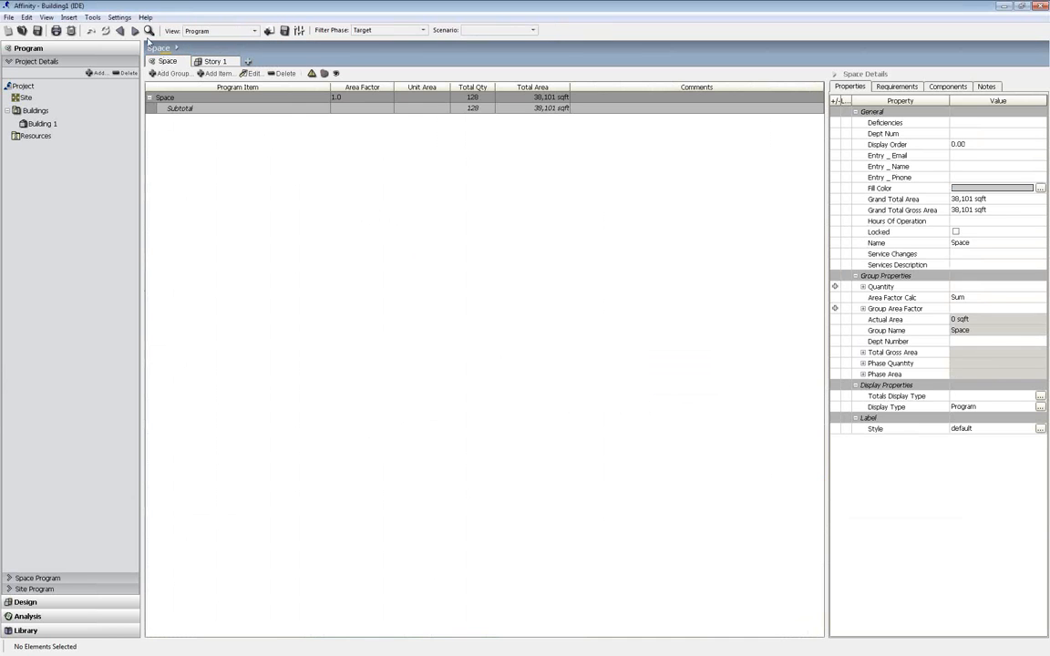
left_click(92, 30)
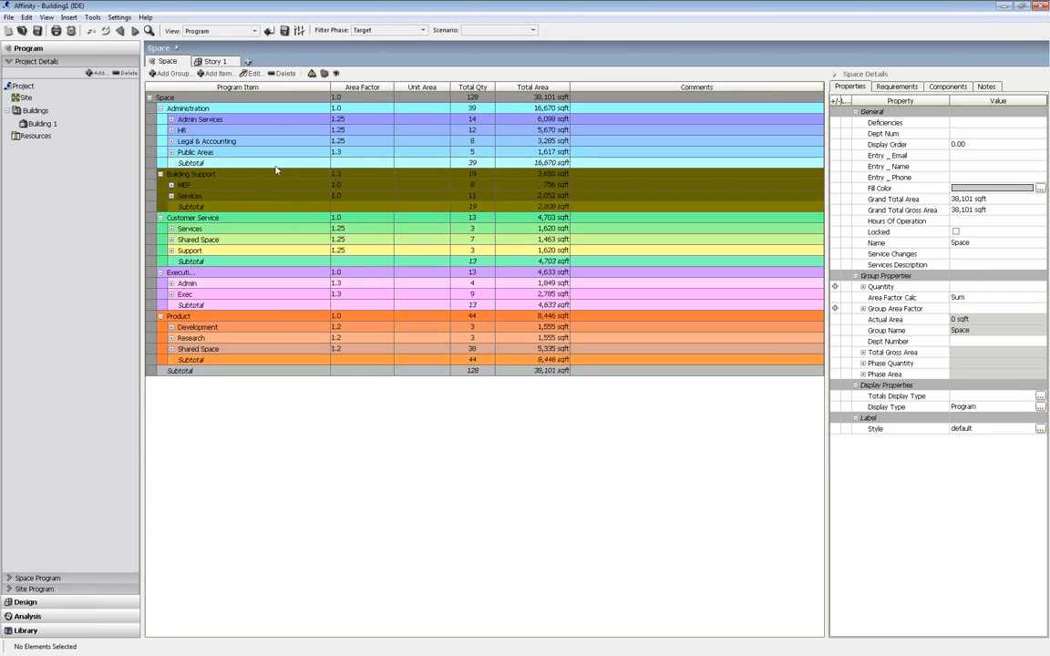
Return to the Story 1 plan and expand the Administration and Admin Services groups of the space program
left_click(214, 61)
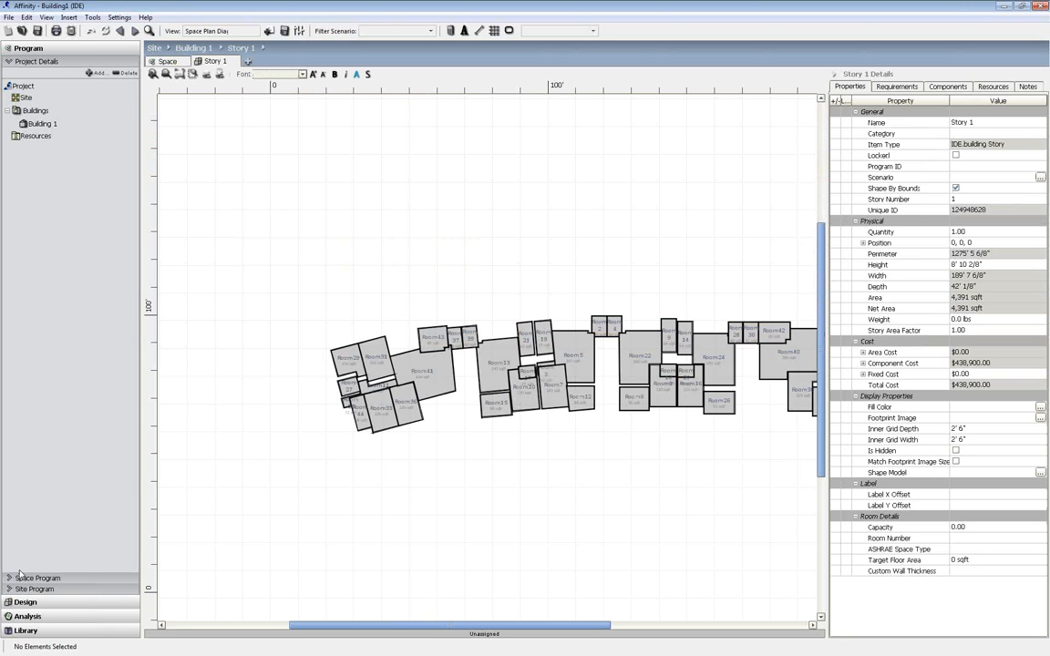
left_click(9, 578)
left_click(13, 127)
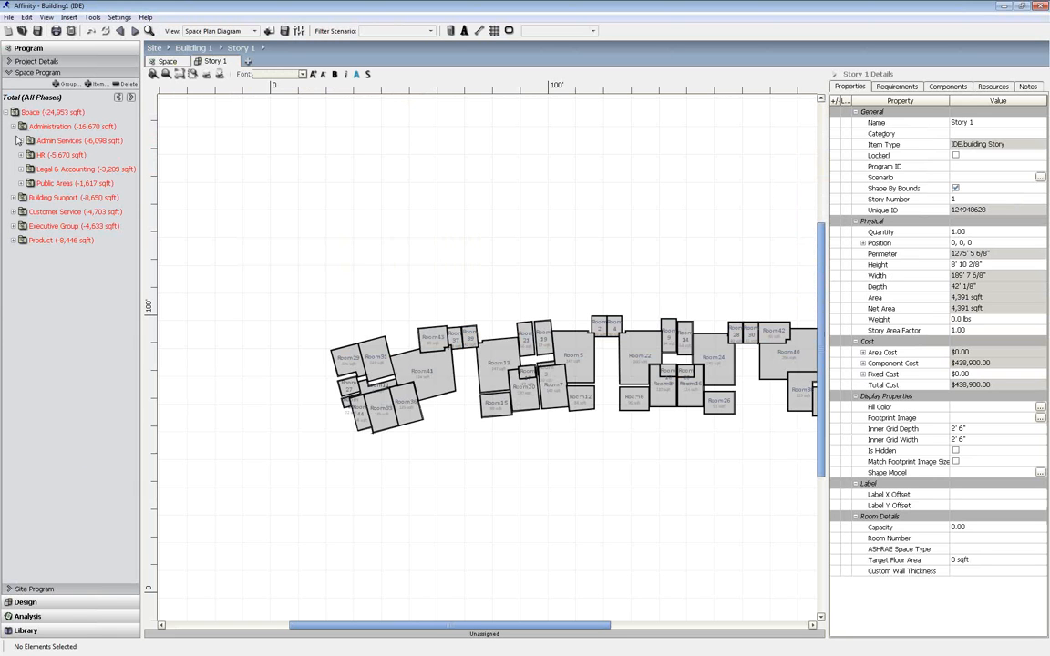
left_click(21, 140)
Assign Room 41 to the Conference Room program item under Admin Services, overwriting its existing values
left_click(66, 166)
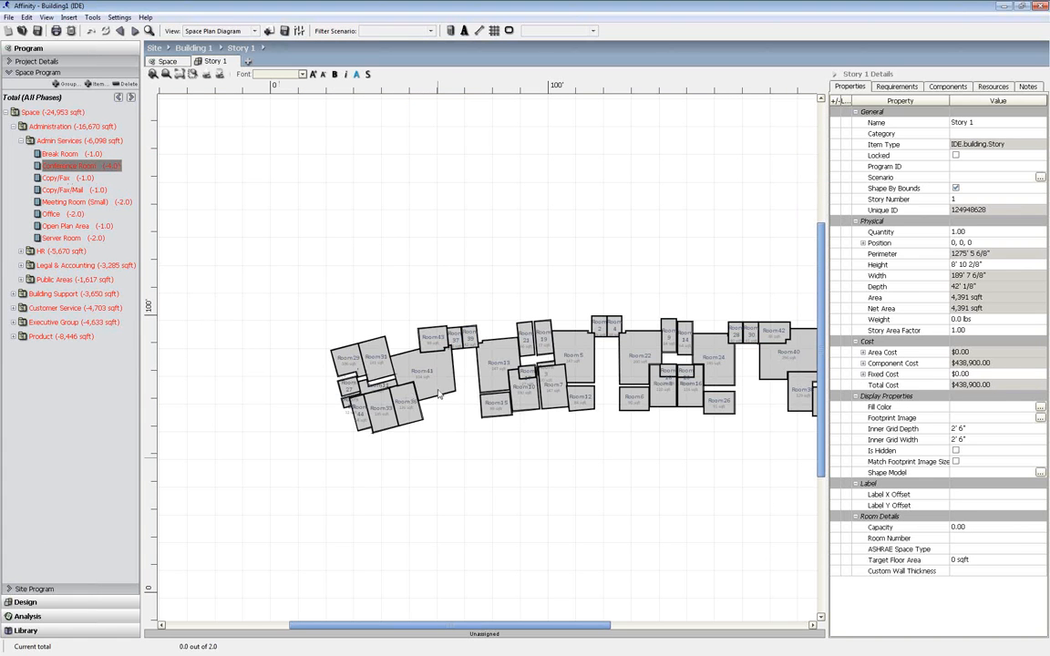
scroll(424, 387, "up", 3)
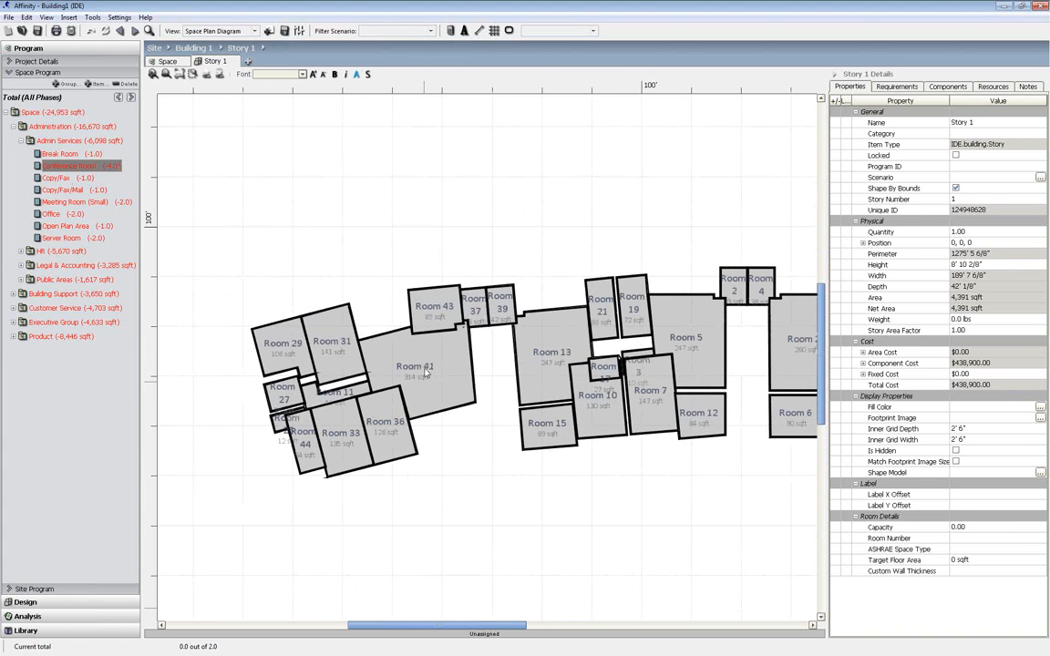
left_click(426, 373)
right_click(426, 373)
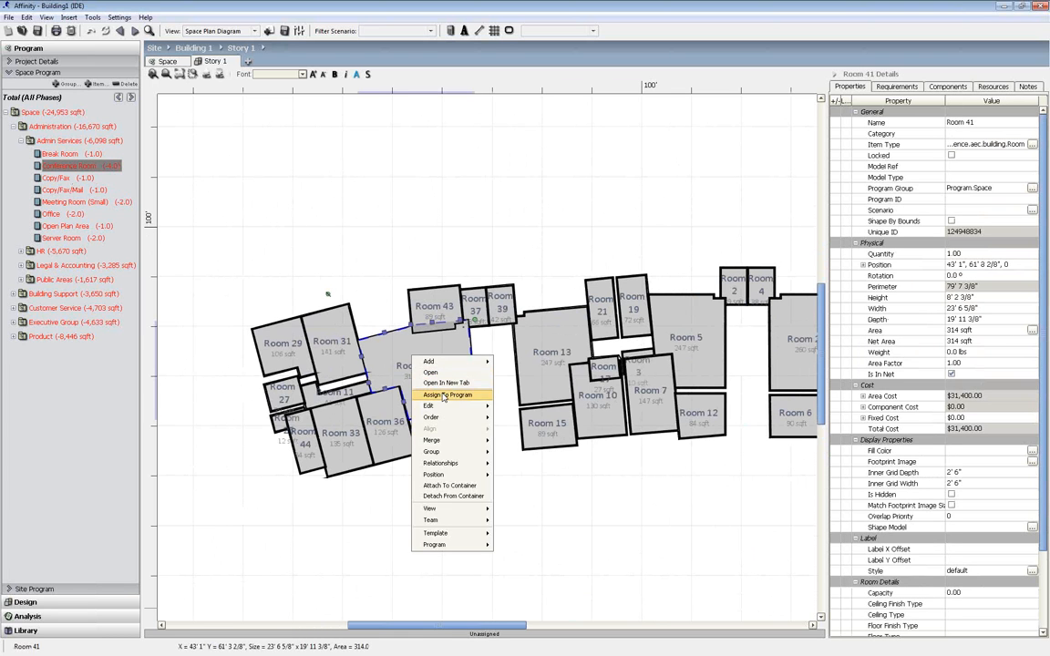
left_click(443, 401)
left_click(578, 357)
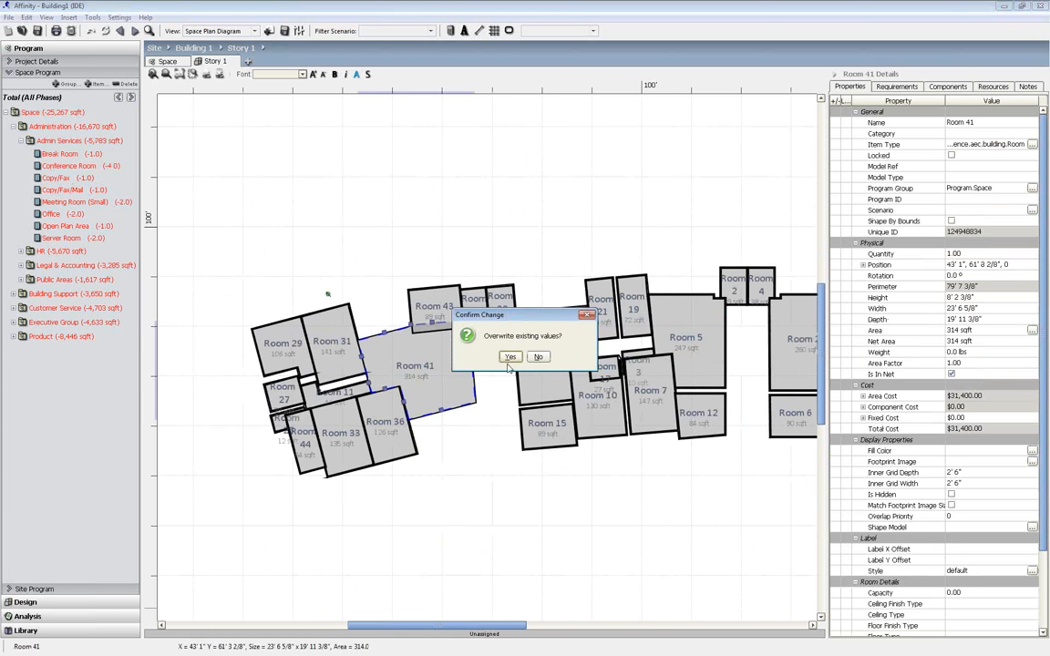
left_click(567, 355)
left_click(394, 298)
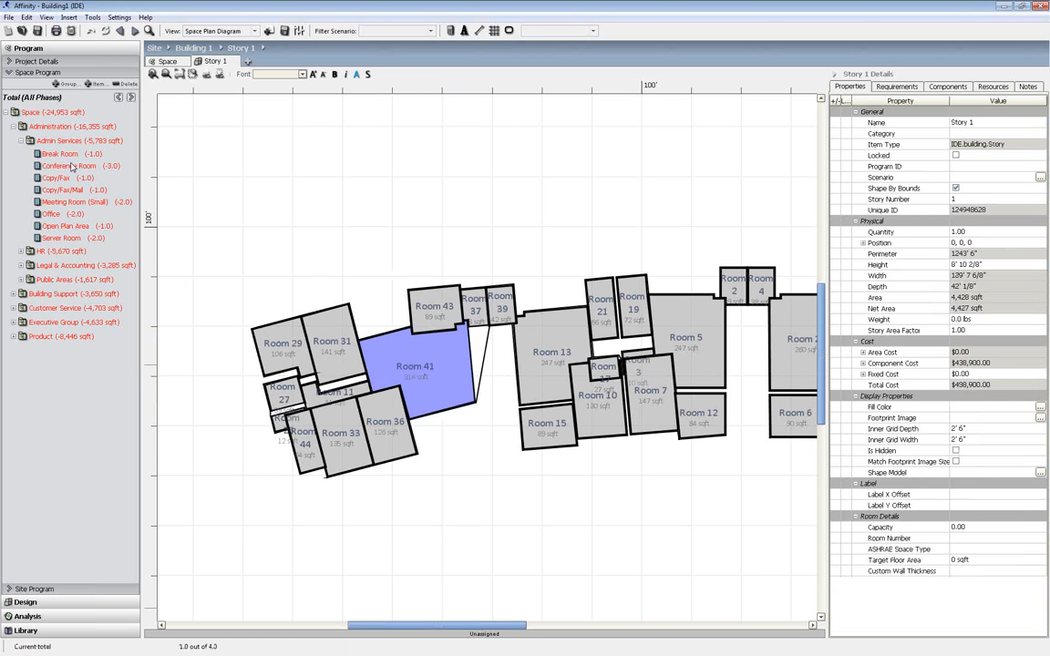
Assign Room 36 to the Copy/Fax program item under Admin Services, overwriting its existing values
left_click(348, 395)
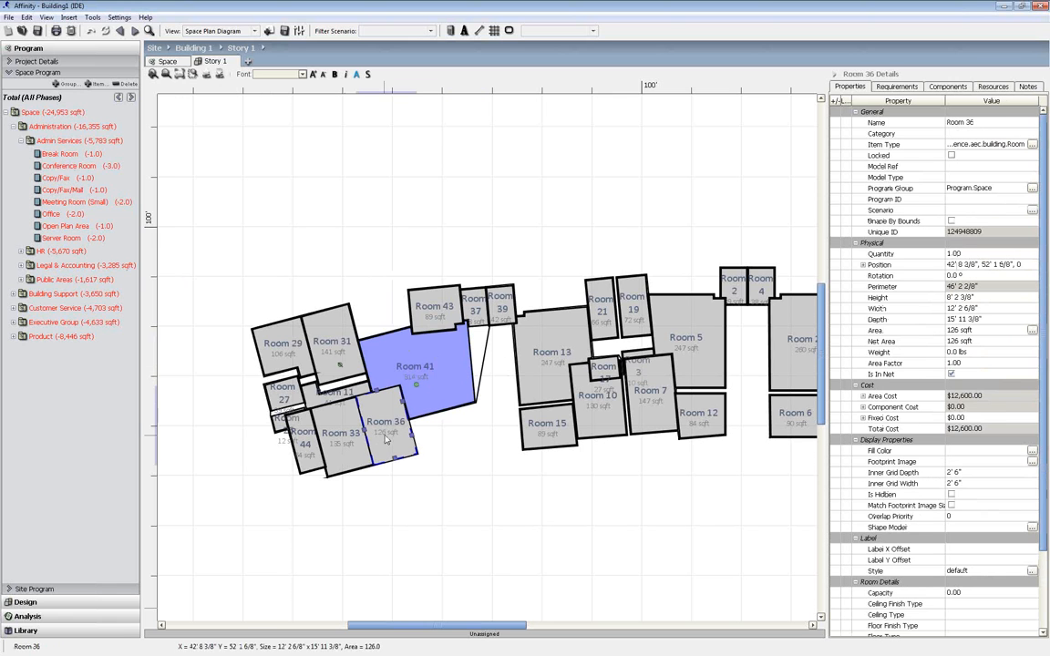
left_click(58, 177)
right_click_drag(396, 406, 364, 402)
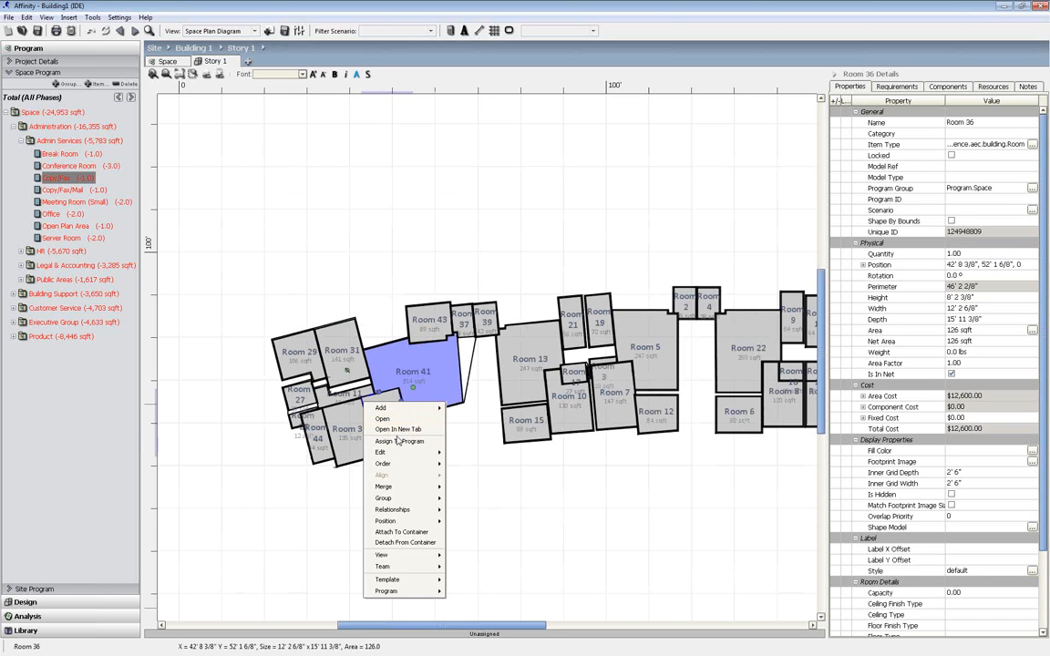
left_click(398, 441)
left_click(588, 358)
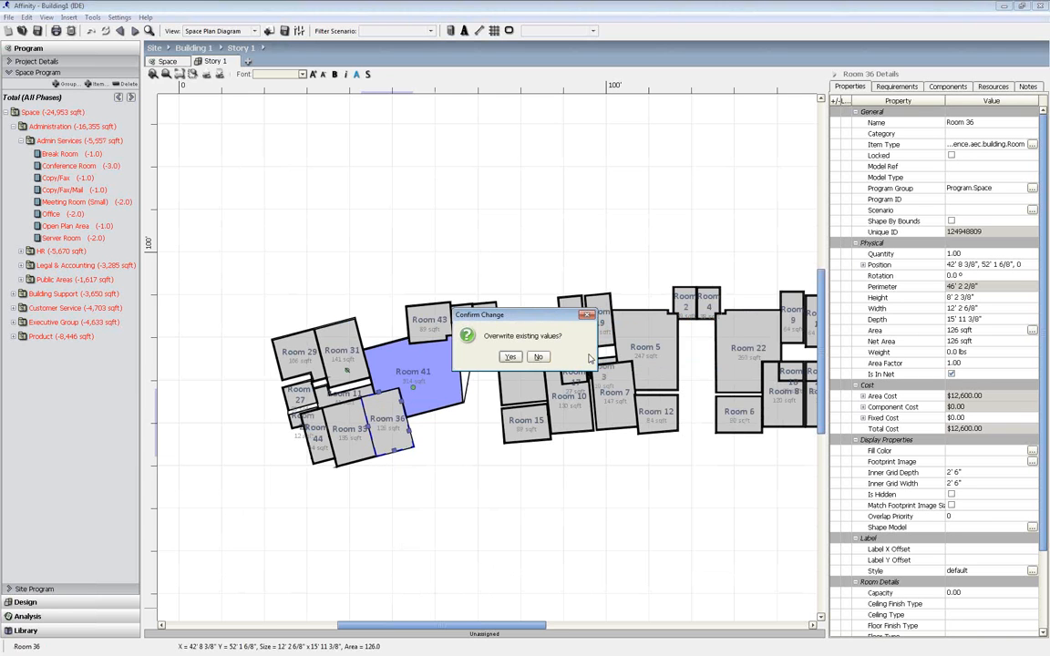
left_click(510, 356)
Assign Room 31 to the Copy/Fax/Mail program item under Admin Services, overwriting its existing values, and clear the selection
left_click(348, 342)
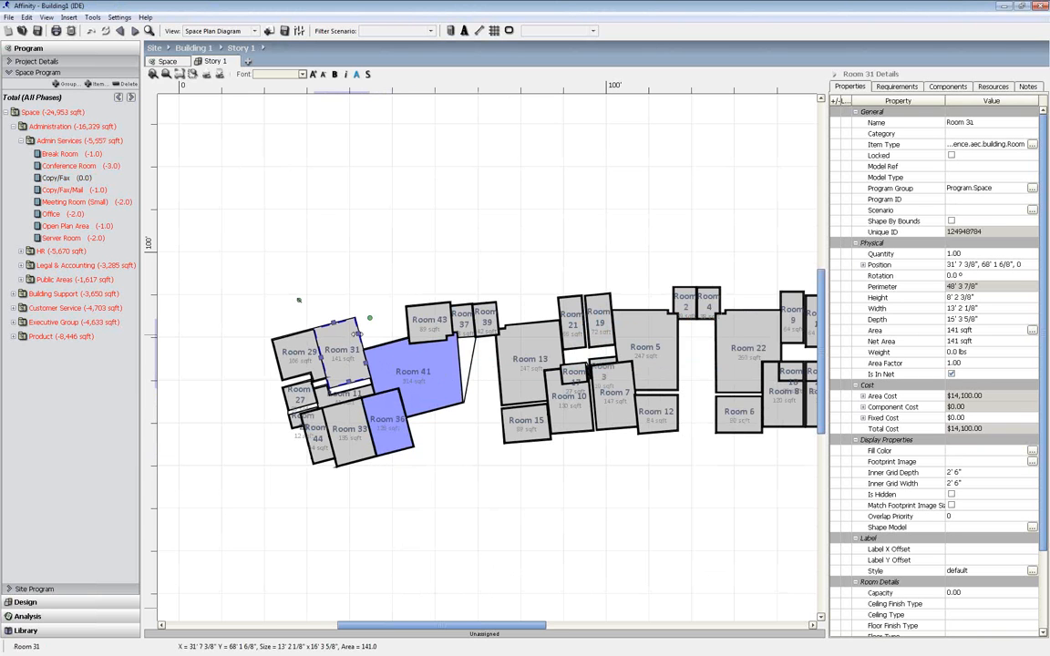
left_click(74, 193)
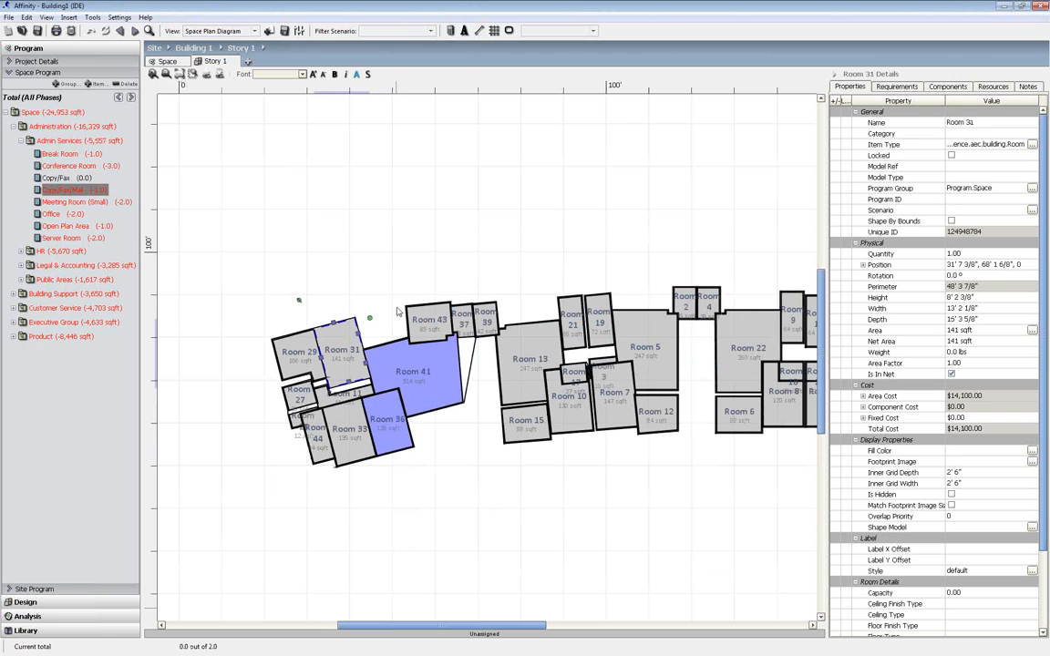
right_click(332, 317)
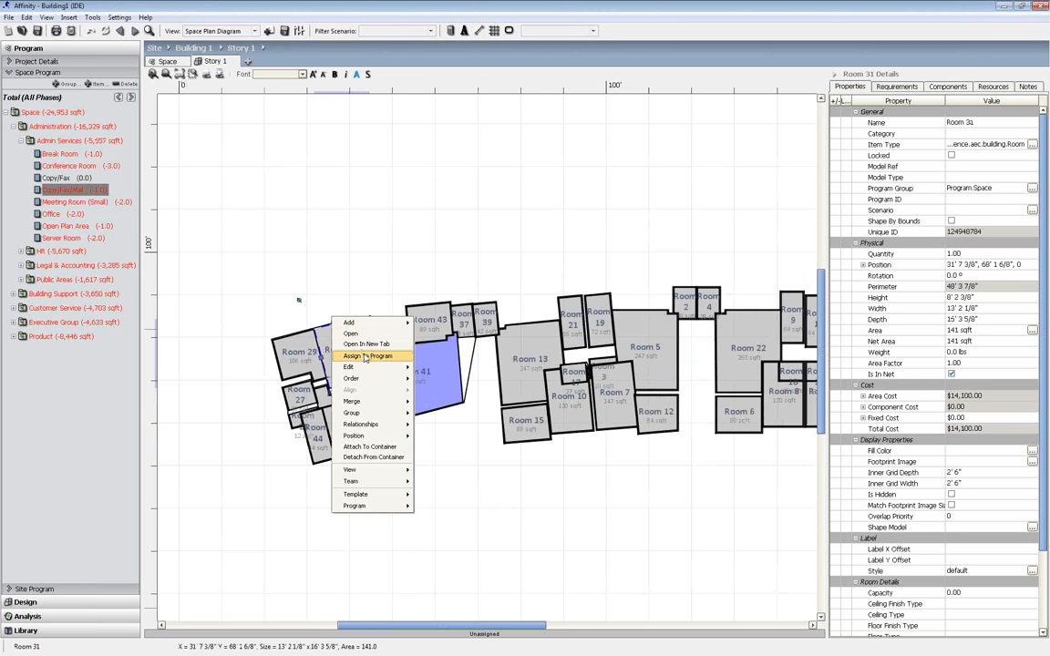
left_click(365, 357)
left_click(518, 359)
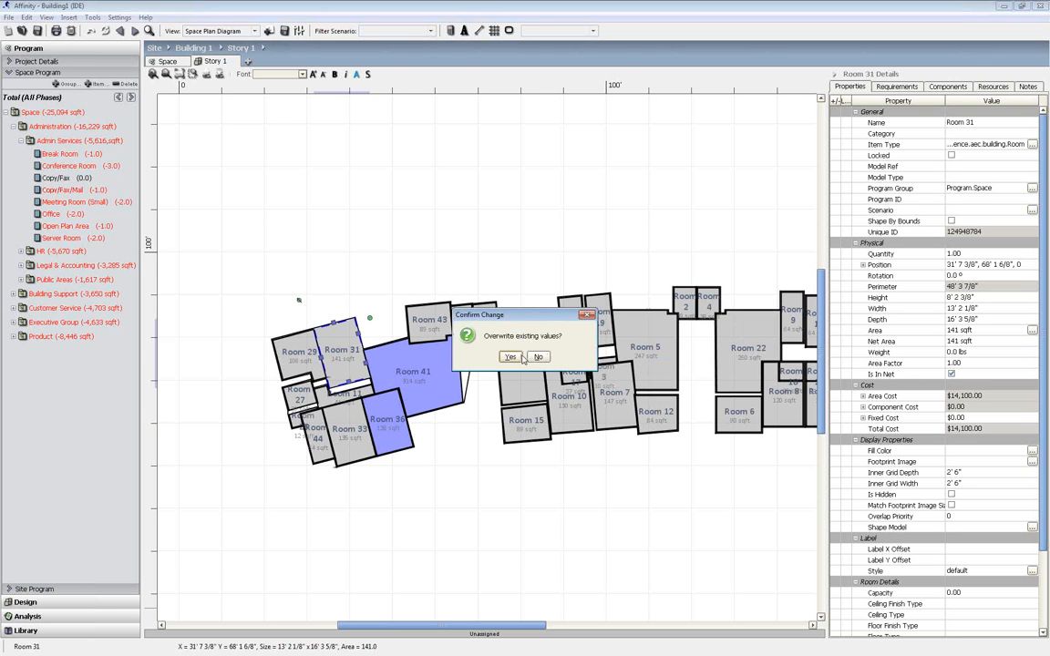
left_click(518, 357)
left_click(406, 276)
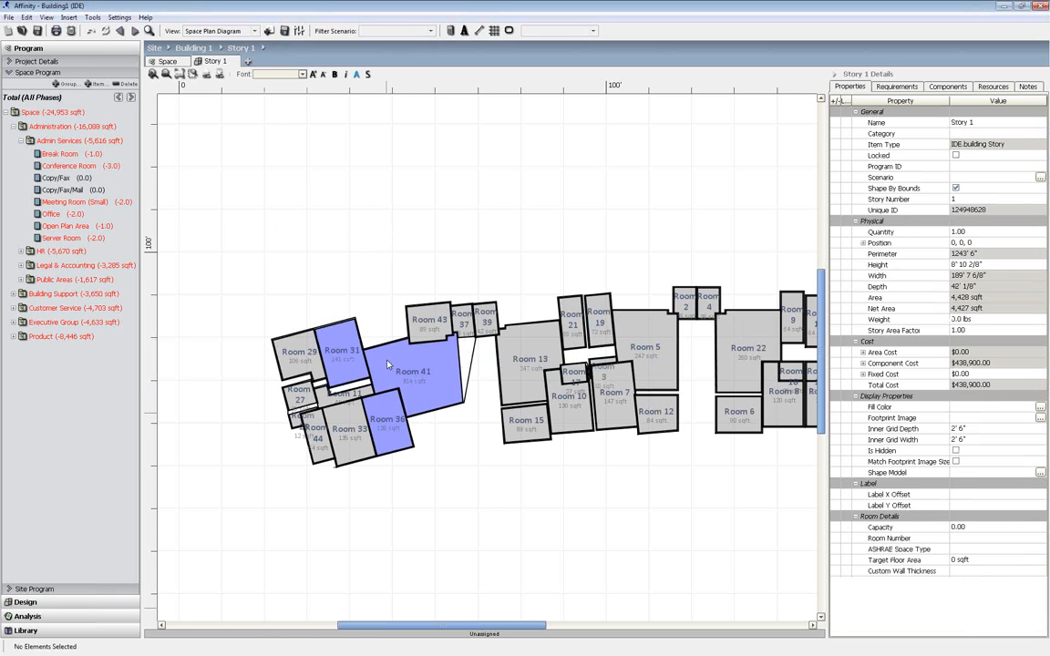
Reopen the Space program table and switch it to the Program-Actual view
scroll(387, 365, "down", 1)
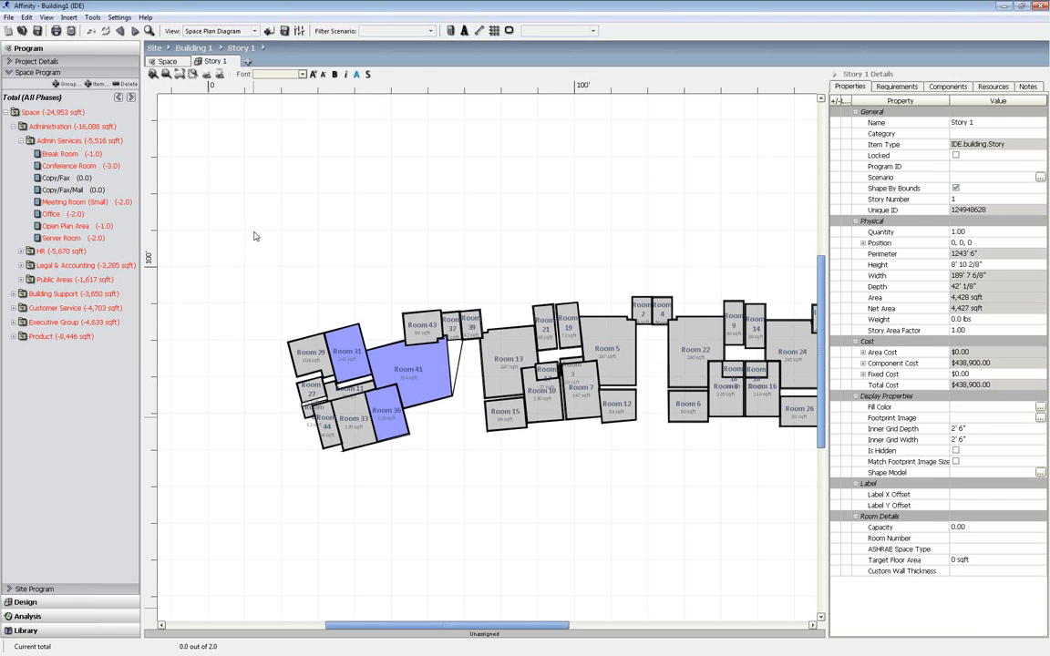
left_click(167, 61)
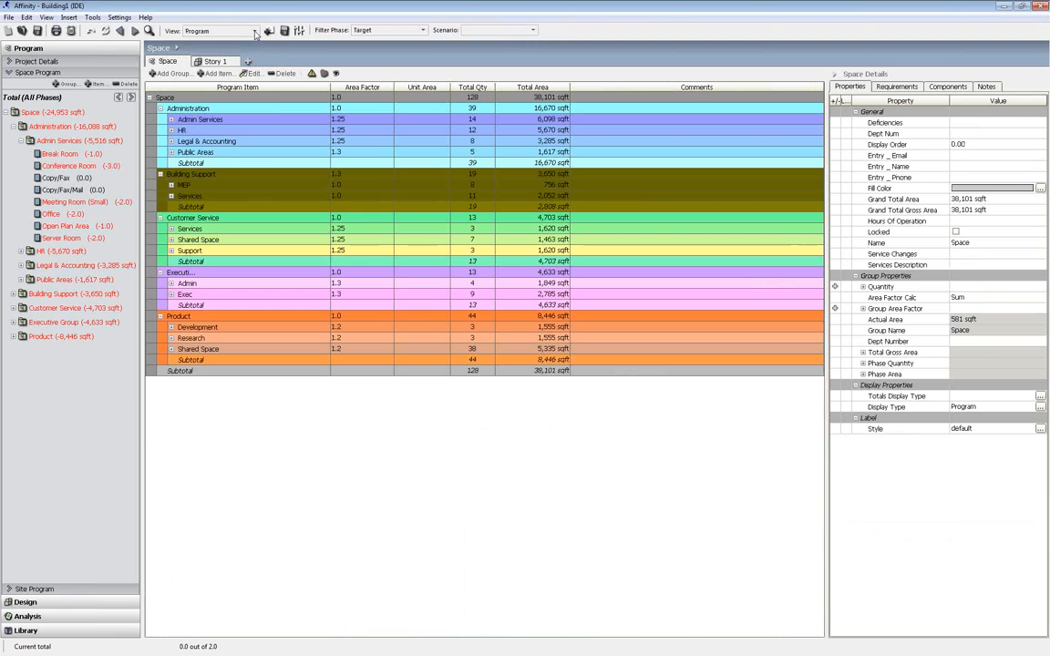
left_click(255, 31)
left_click(232, 78)
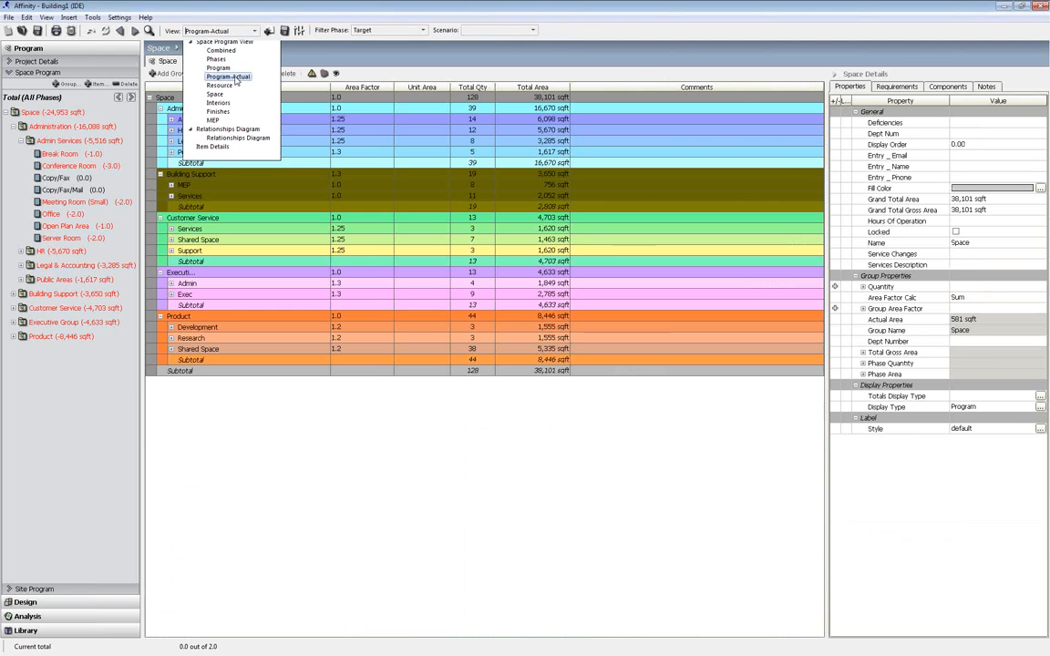
left_click(234, 77)
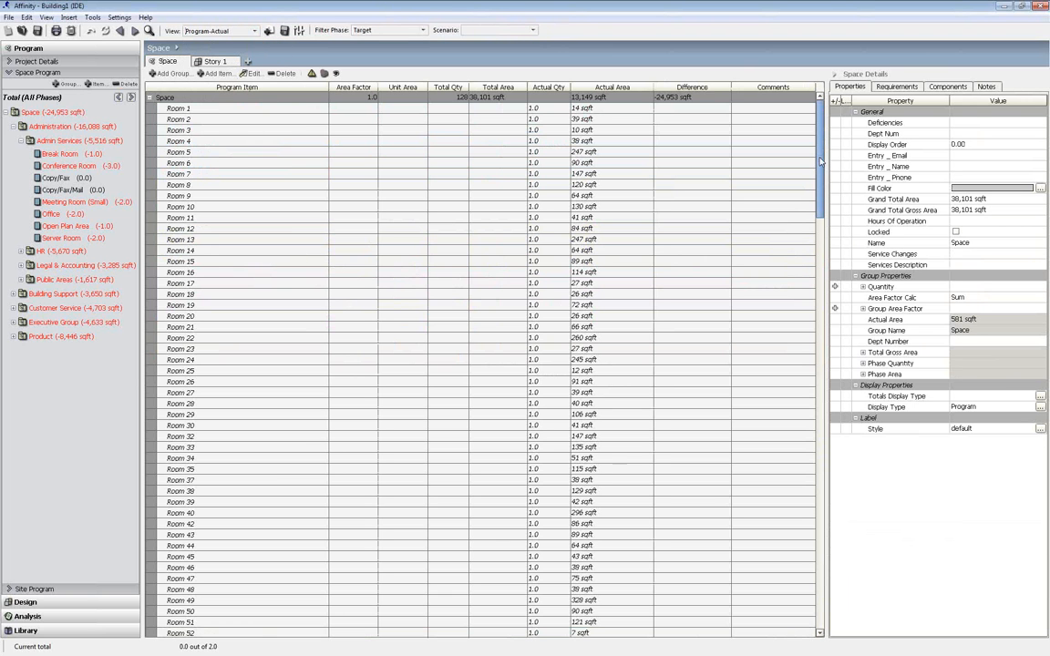
Compare programmed and actual areas of the Admin Services items, checking the Conference Room entry and its assigned Room 41
left_click_drag(813, 171, 813, 451)
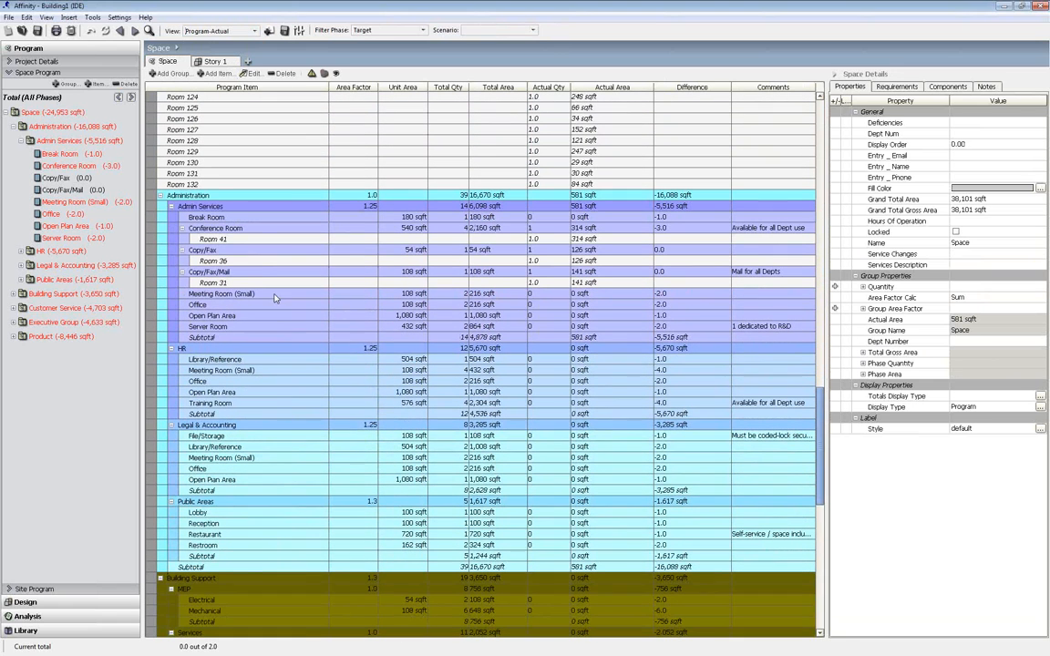
left_click(235, 230)
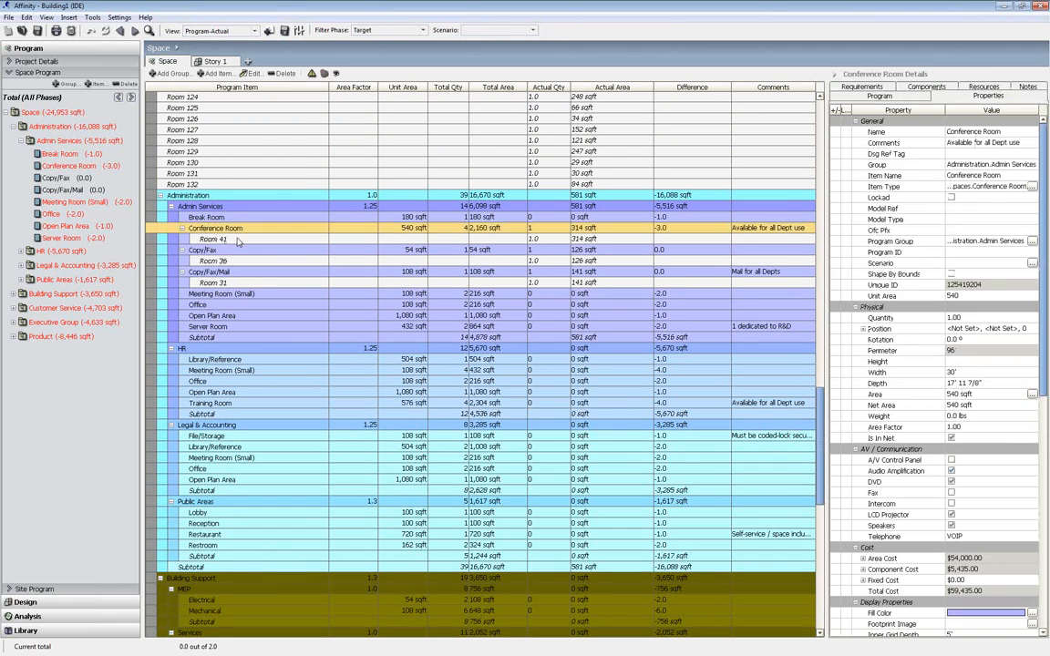
left_click(226, 239)
left_click(238, 229)
Close the current window and switch to the building massing model in SketchUp
left_click(1042, 6)
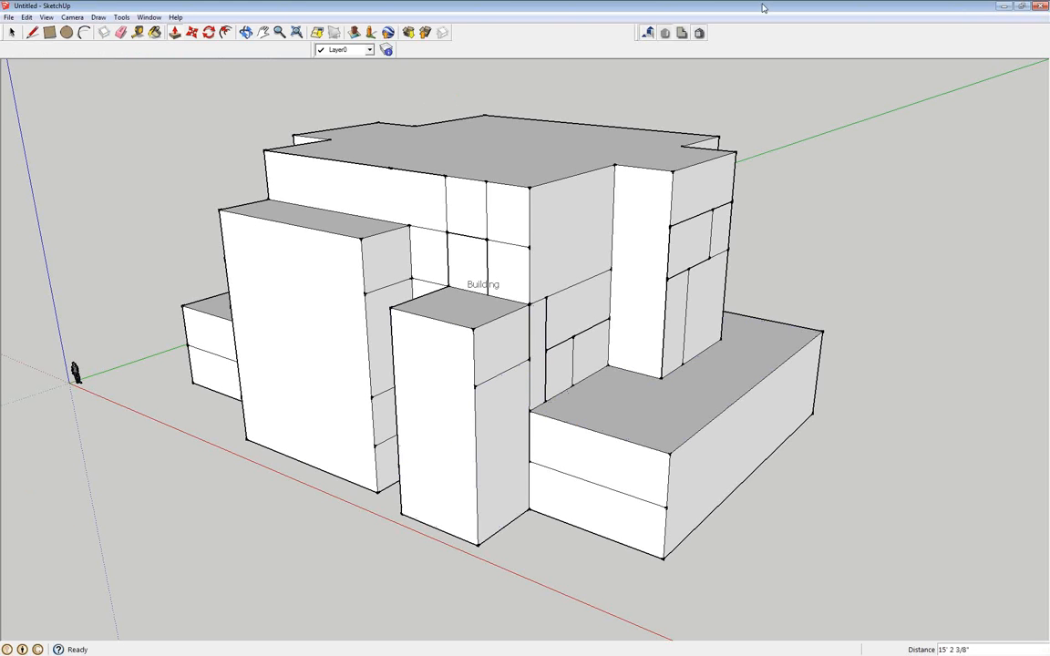
Close the SketchUp massing model without saving its changes
left_click(1046, 6)
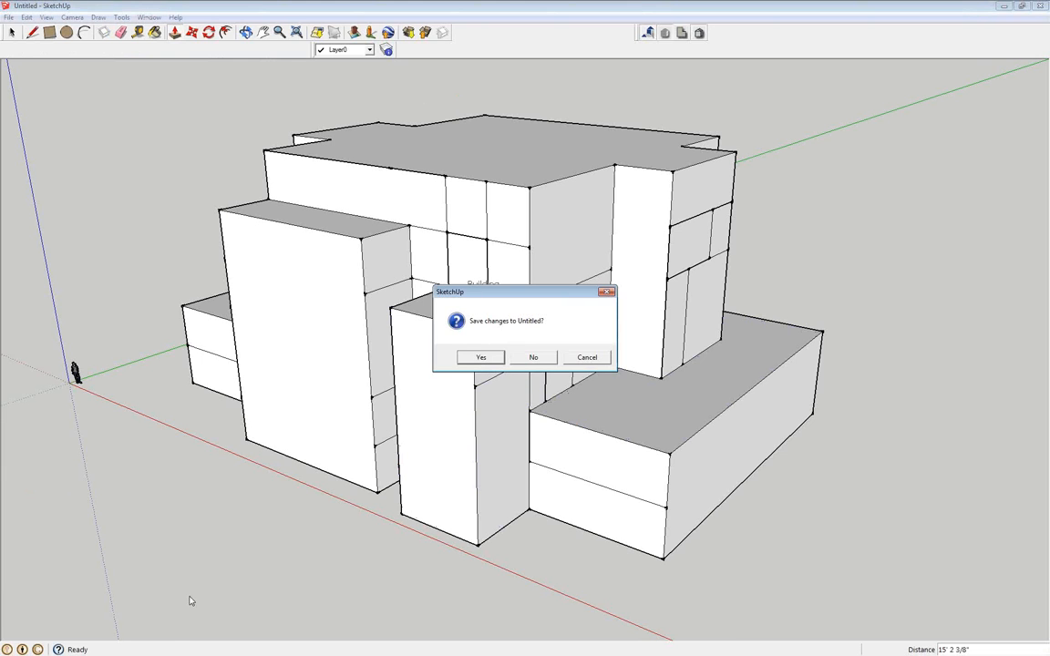
left_click(549, 358)
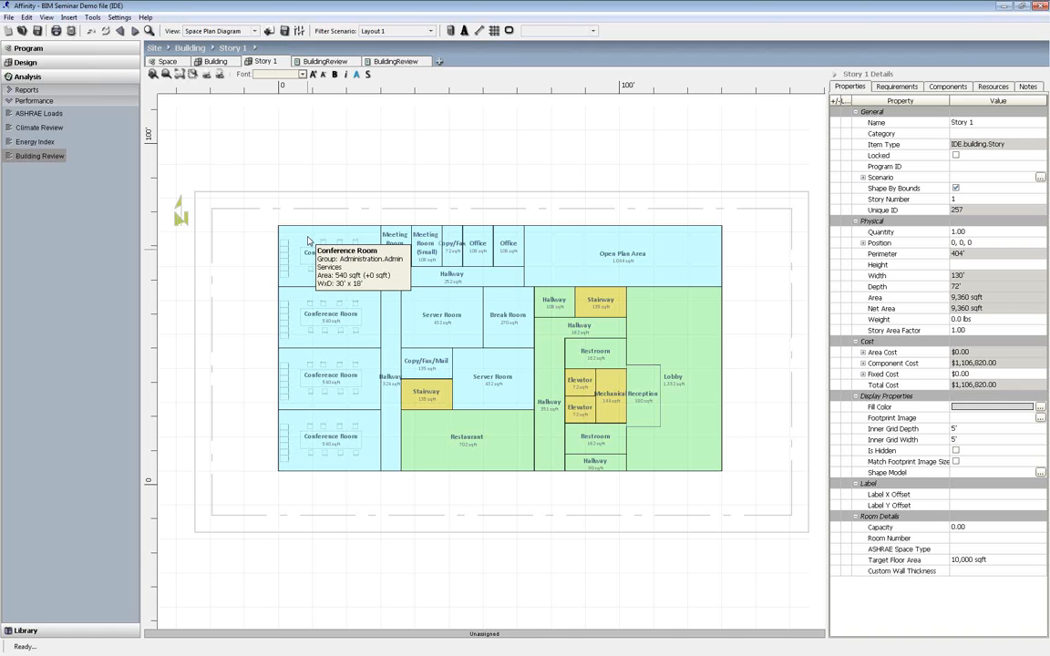
Review the project settings and building type options in the VE Questionnaire, and close it without submitting the data
left_click(101, 18)
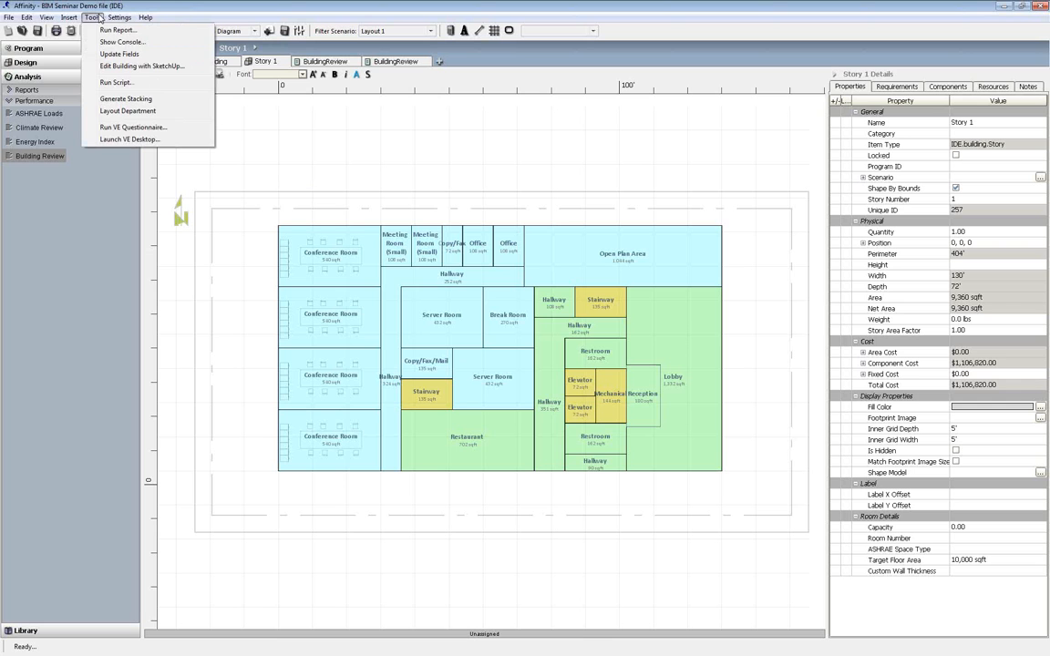
left_click(133, 132)
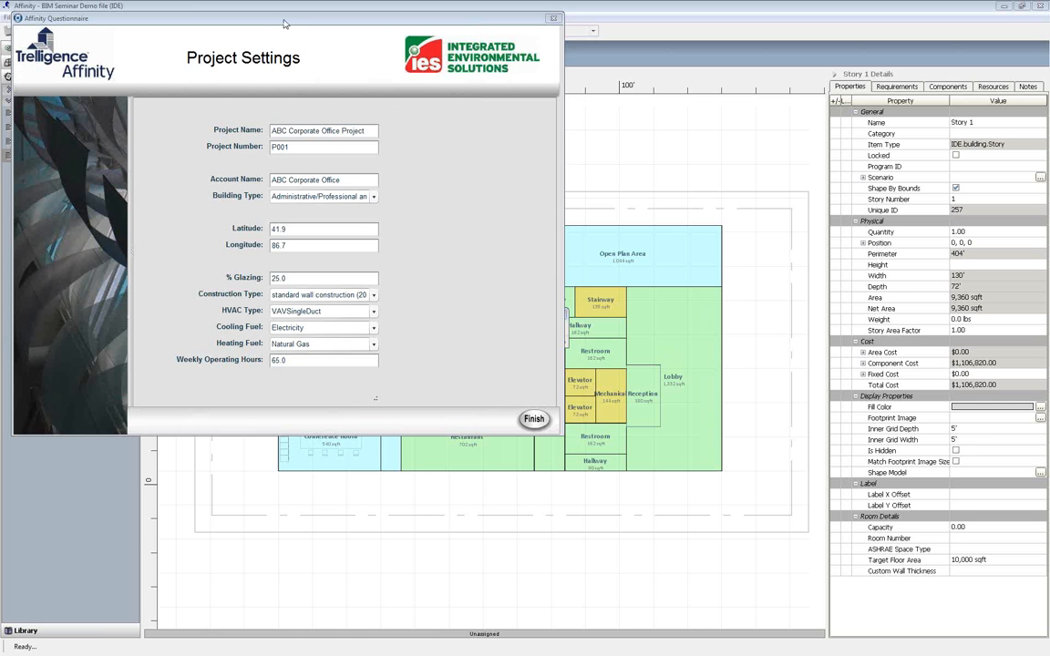
left_click_drag(276, 23, 397, 129)
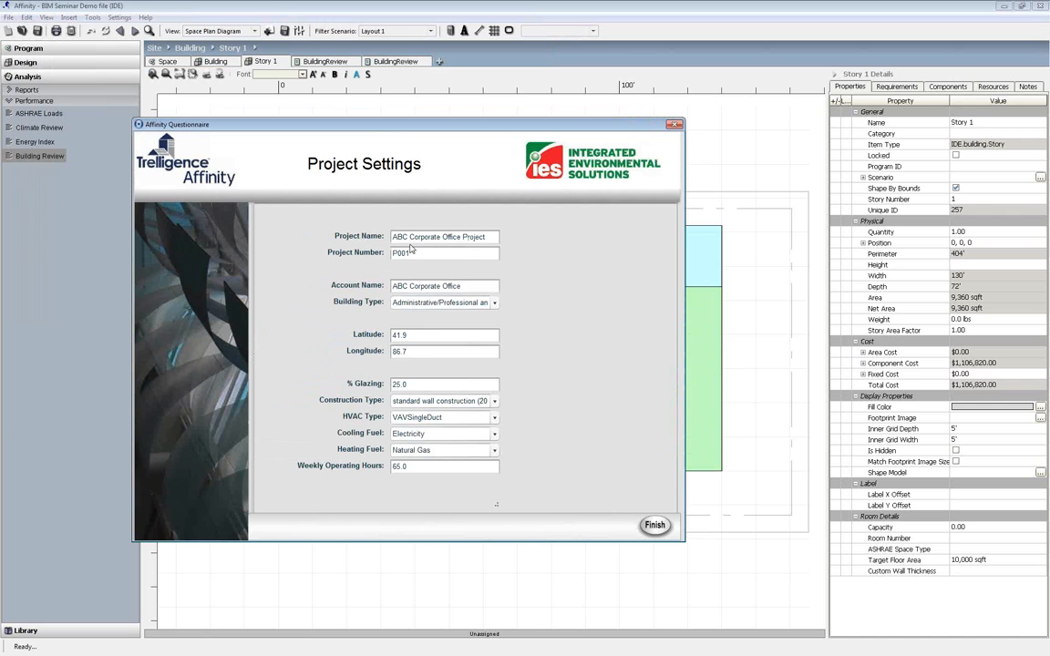
left_click(486, 302)
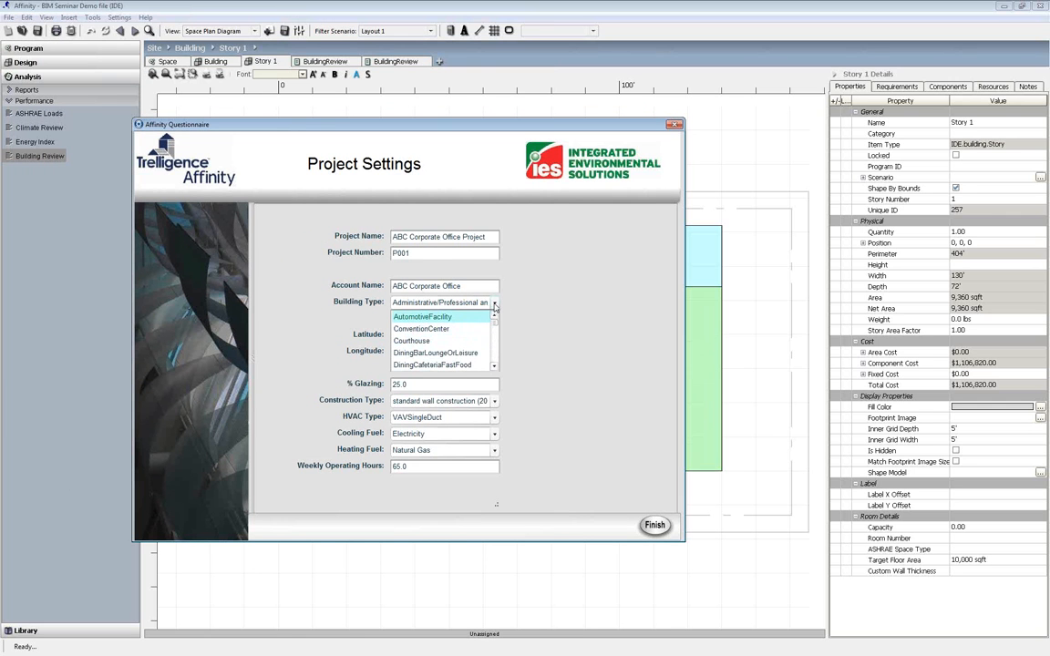
left_click(493, 303)
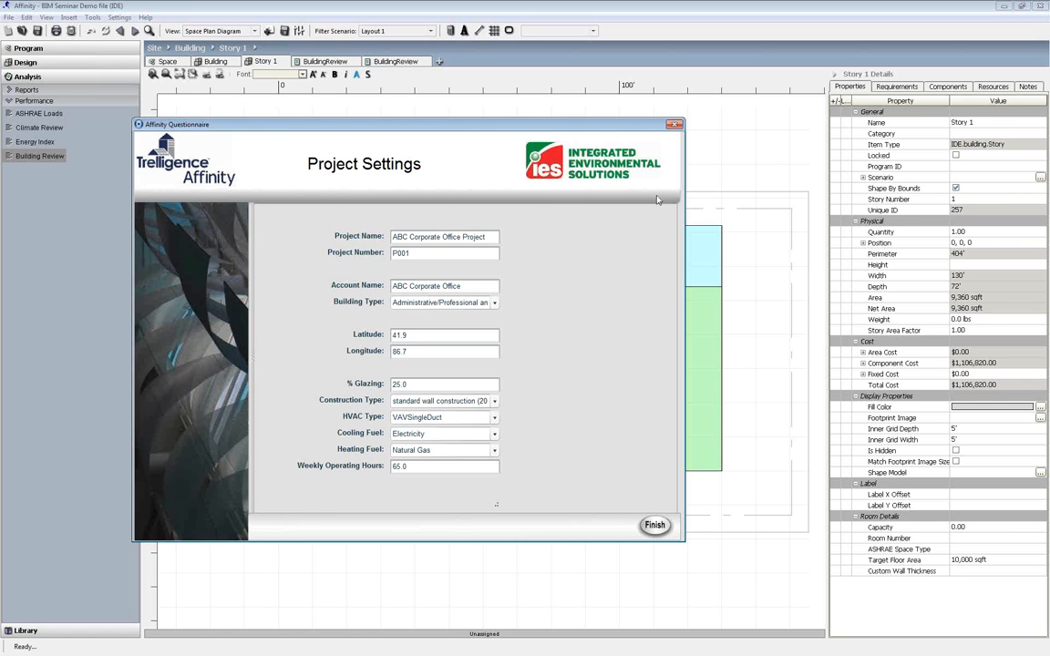
left_click(674, 125)
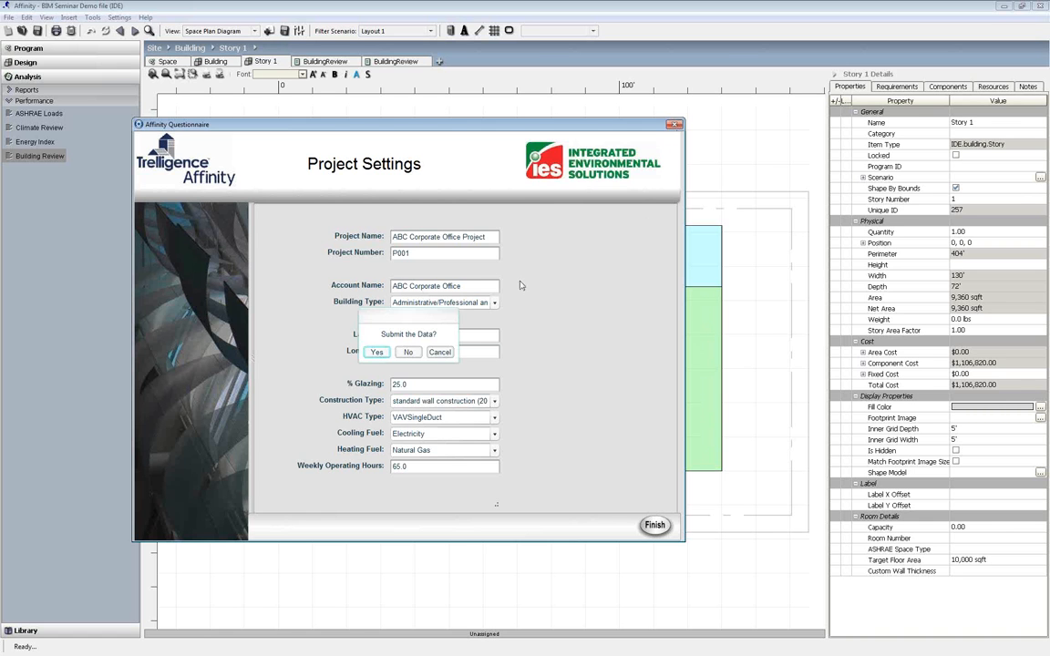
left_click(412, 355)
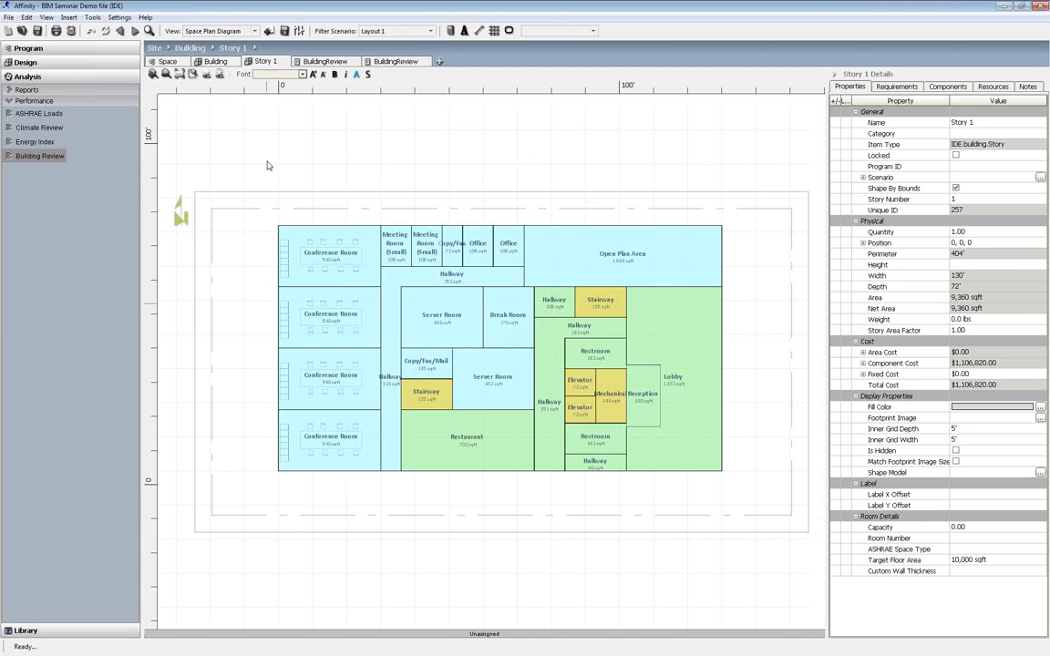
Generate the Climate Review report, highlight its rainfall location, and read the climate metrics down to the degree days
left_click(41, 127)
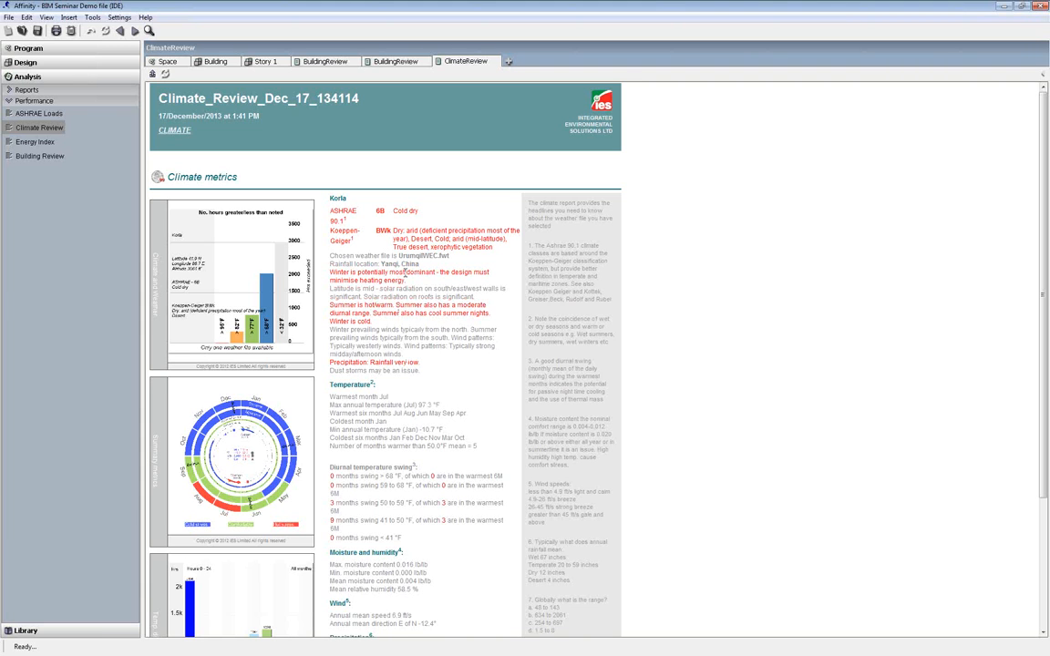
left_click_drag(381, 265, 418, 265)
scroll(450, 338, "down", 4)
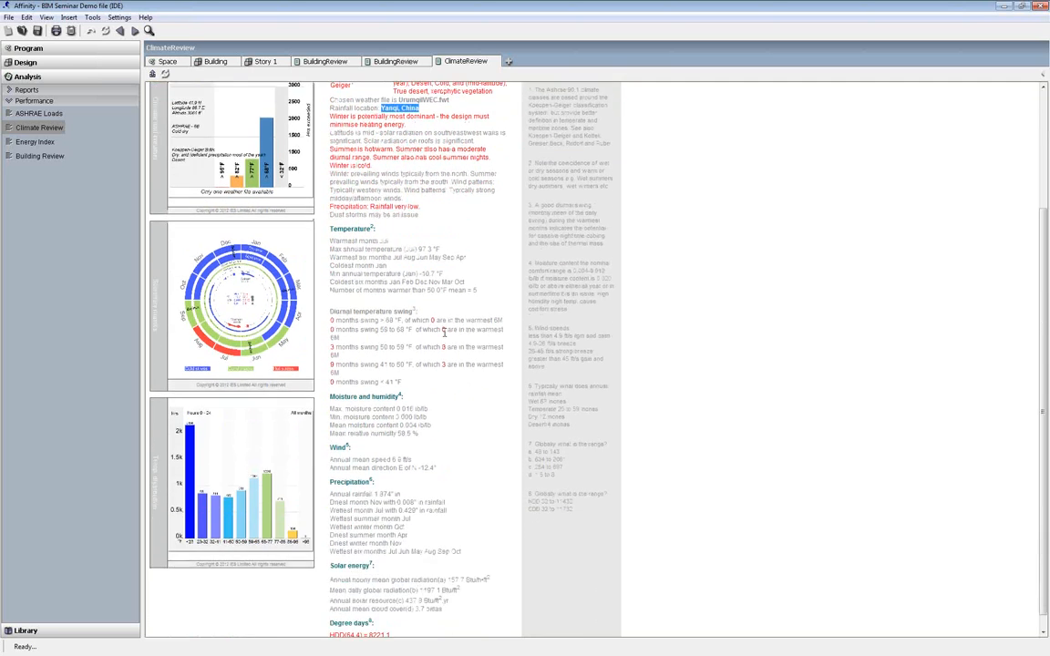
scroll(444, 335, "down", 1)
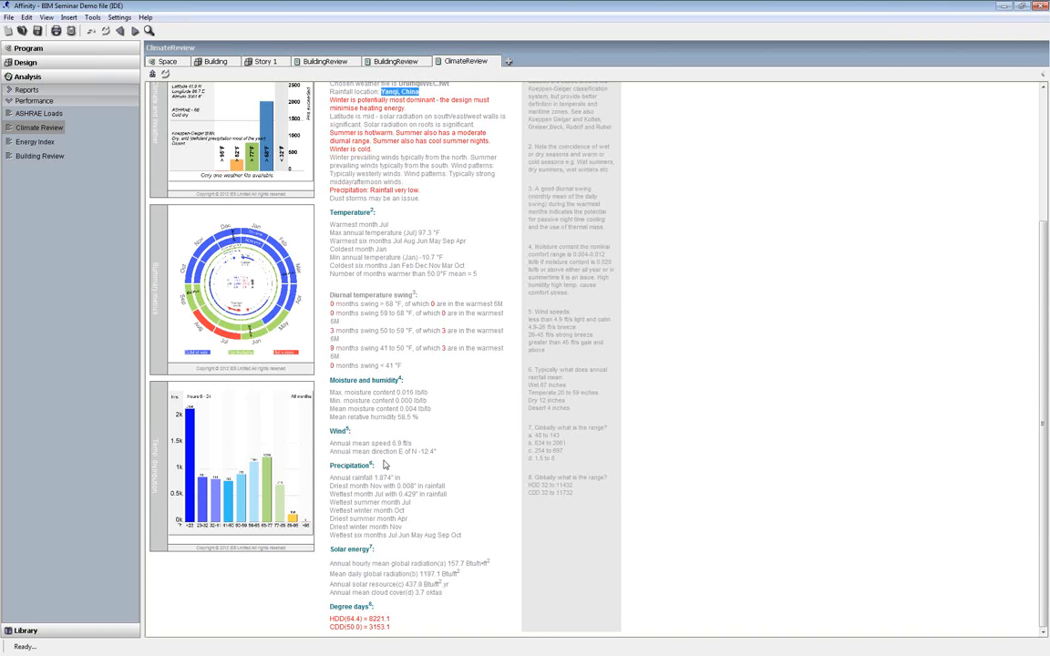
Inspect the Break Room on the Story 1 space plan and take a closer look at the whole building in 3D
left_click(266, 63)
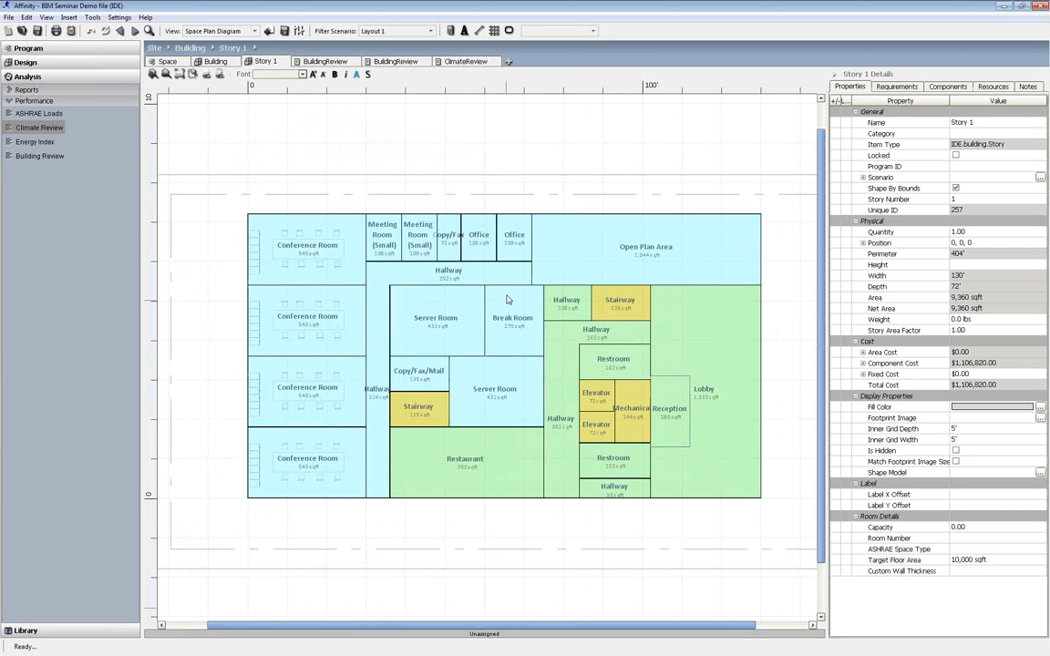
mouse_move(507, 299)
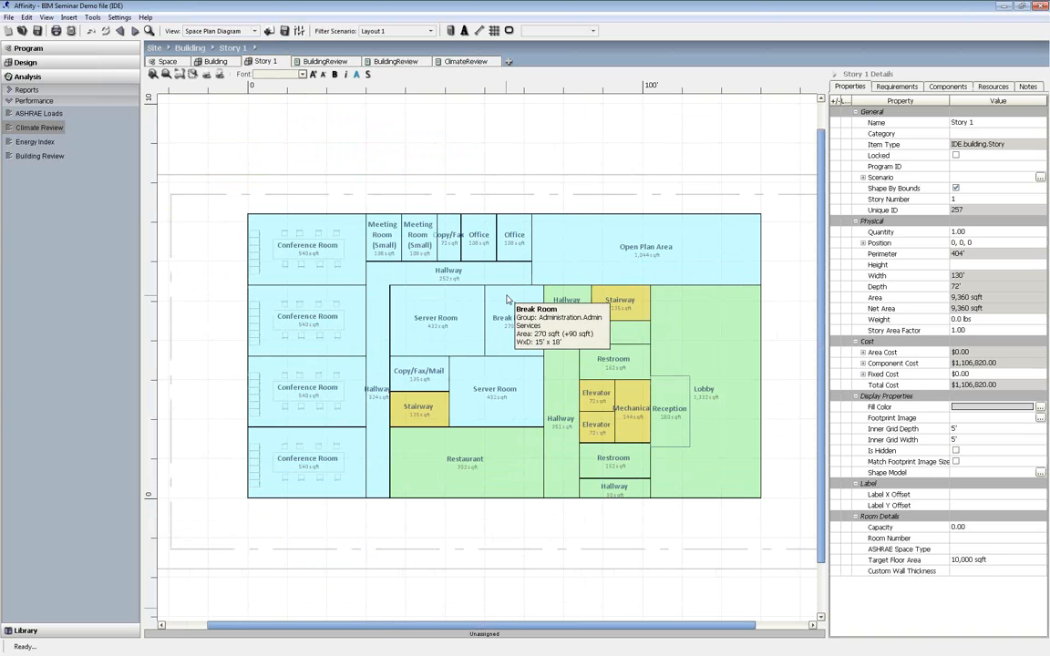
left_click(216, 62)
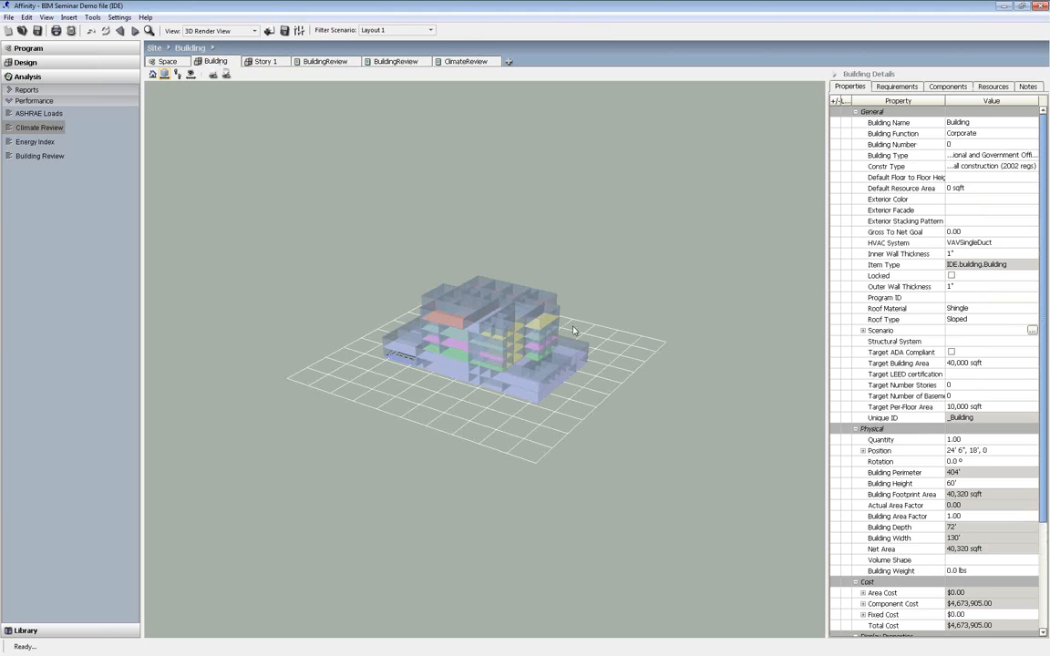
scroll(568, 328, "up", 3)
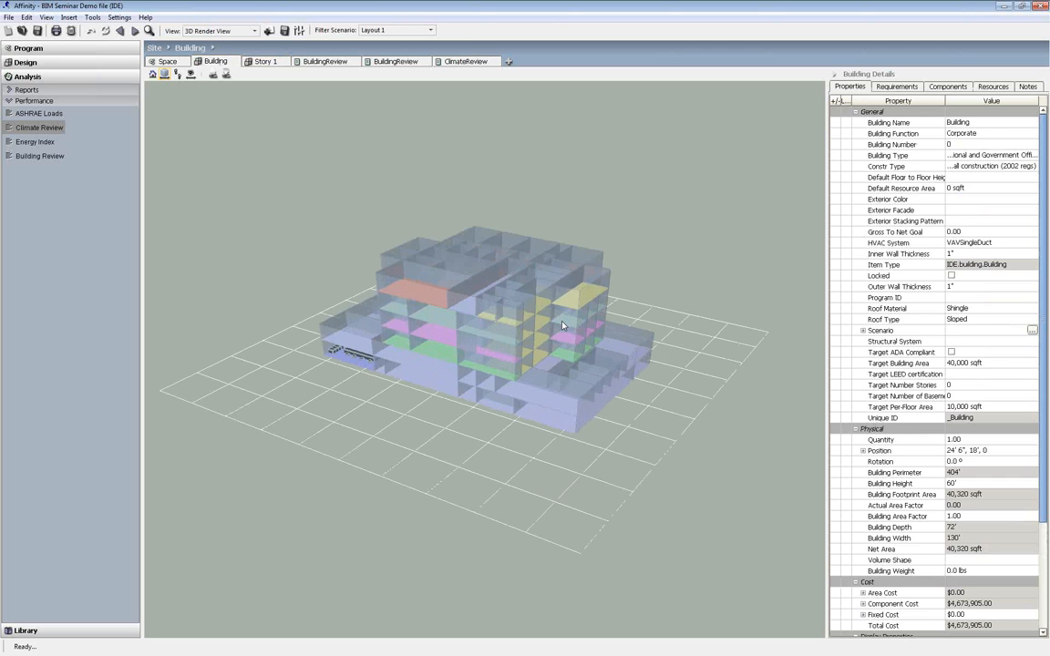
scroll(562, 326, "up", 2)
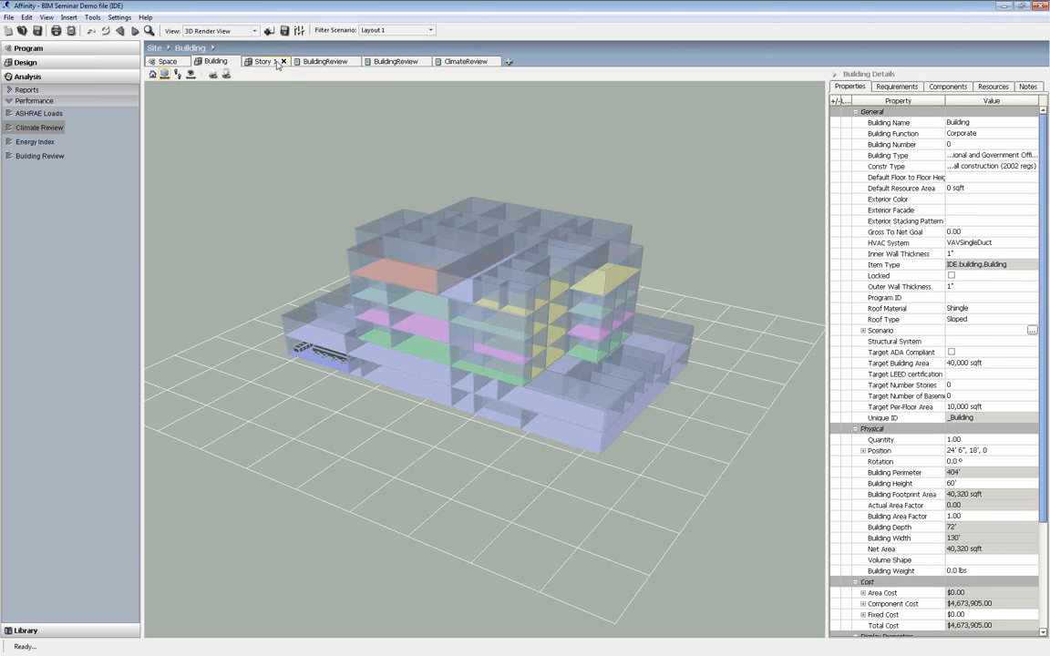
Examine the first Building Review report, highlighting the passive night cooling note and the floor area, and reading the building form figures
left_click(322, 62)
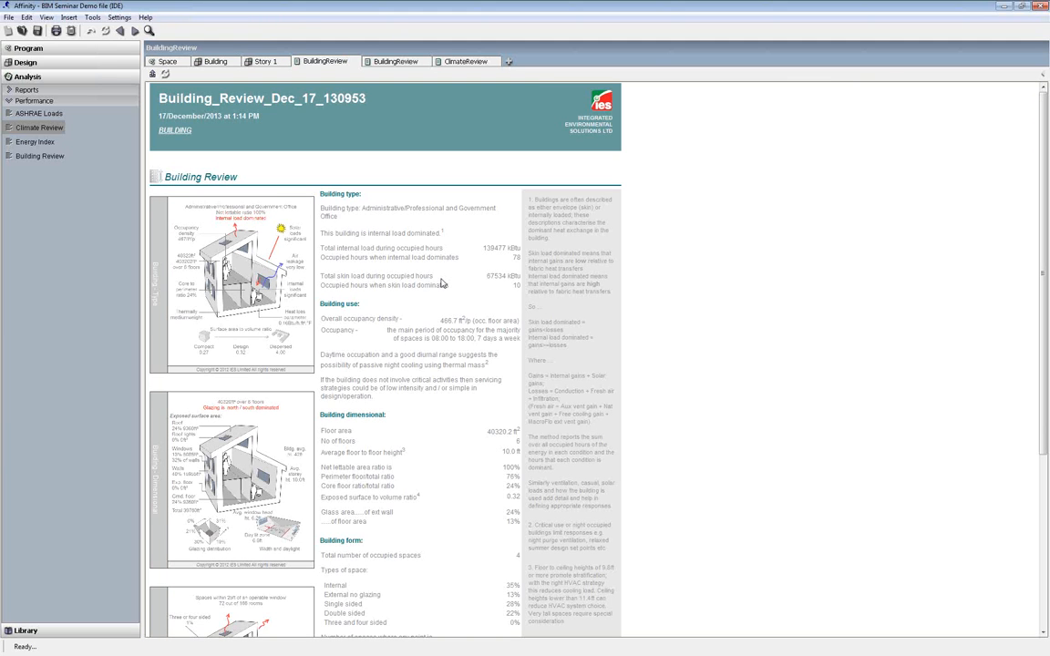
triple_click(410, 359)
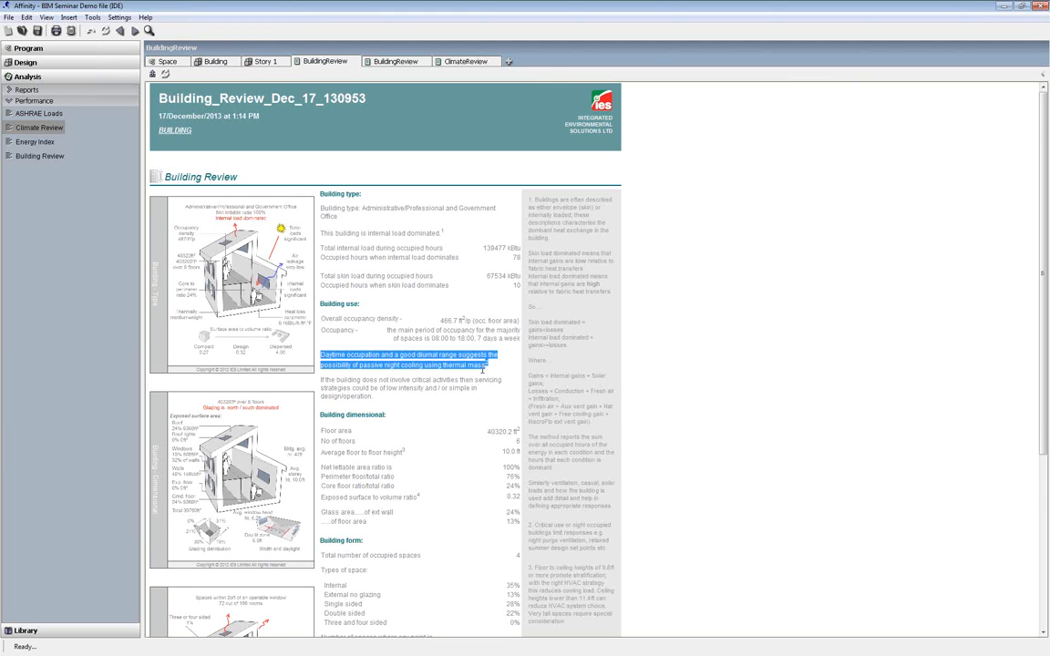
scroll(346, 378, "down", 2)
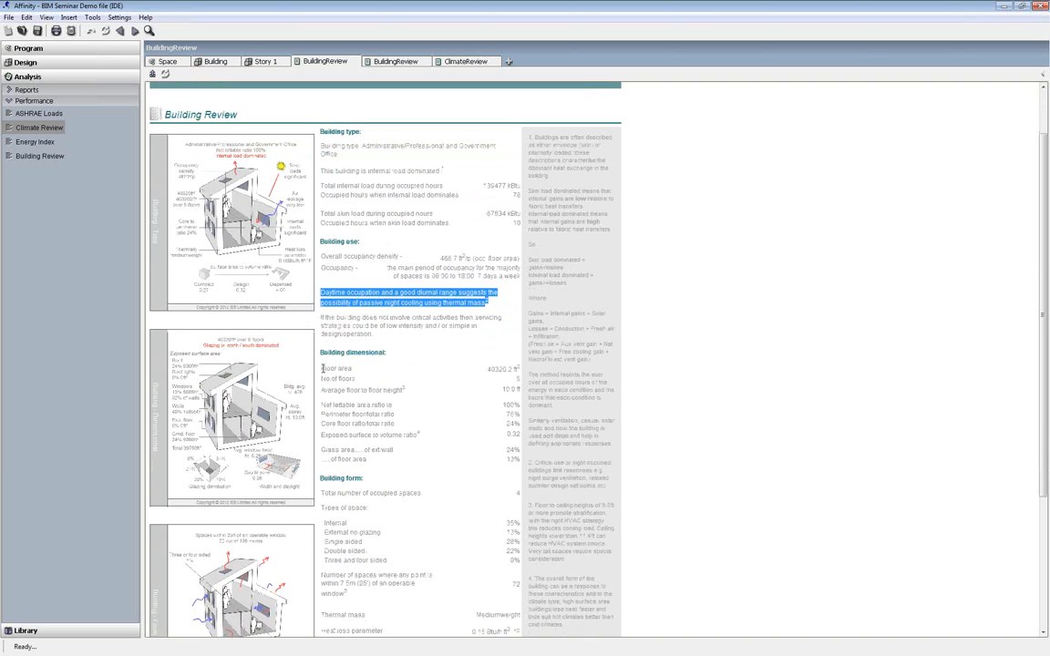
left_click_drag(322, 368, 518, 380)
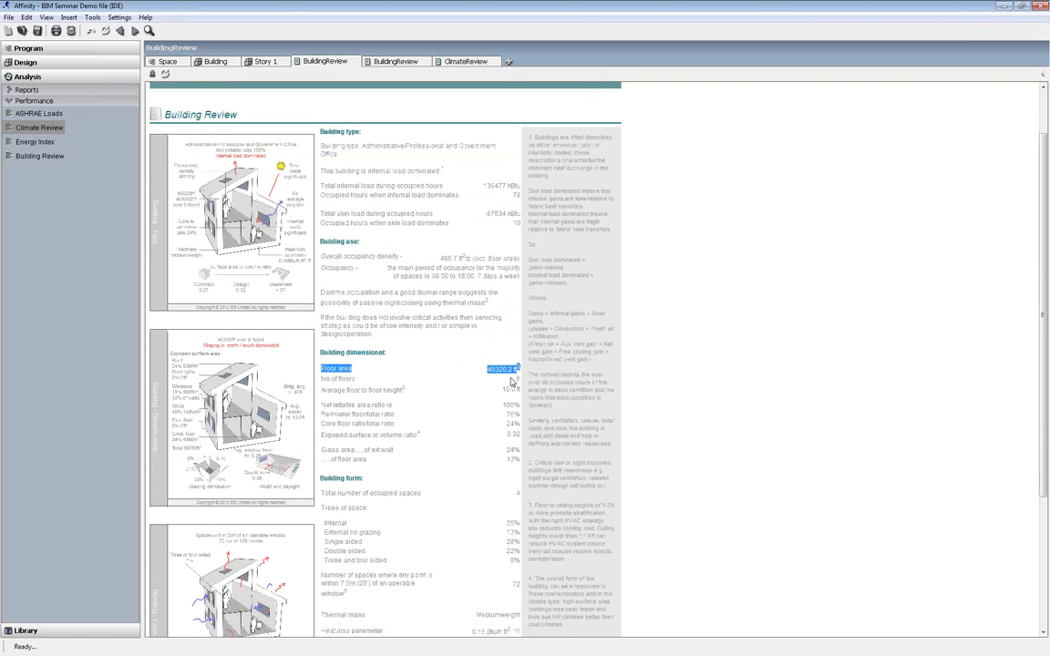
scroll(512, 389, "down", 3)
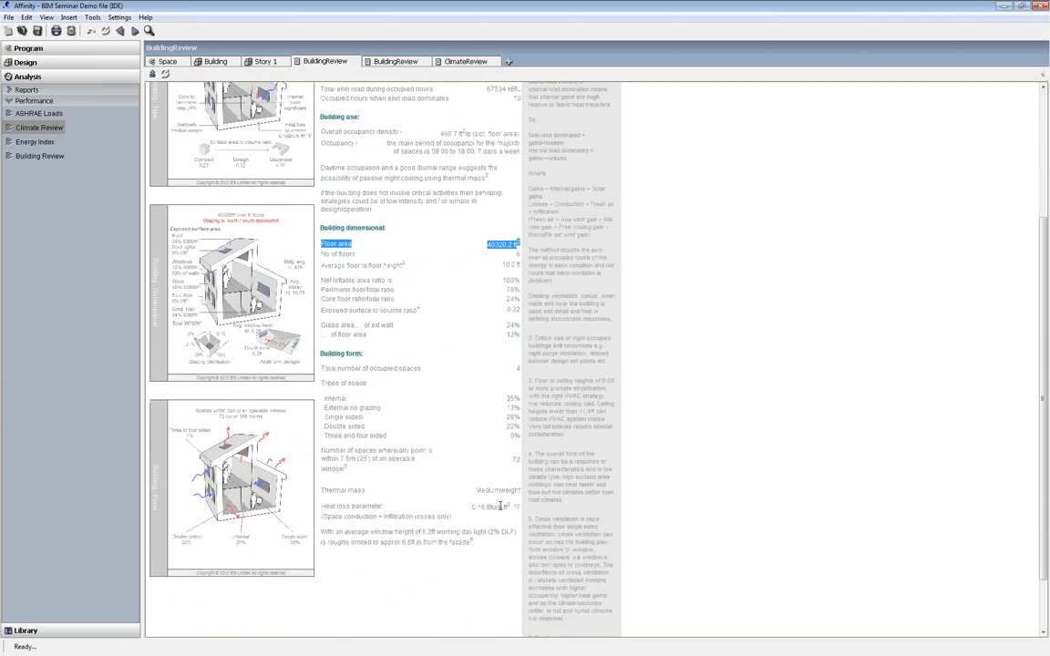
scroll(418, 407, "up", 2)
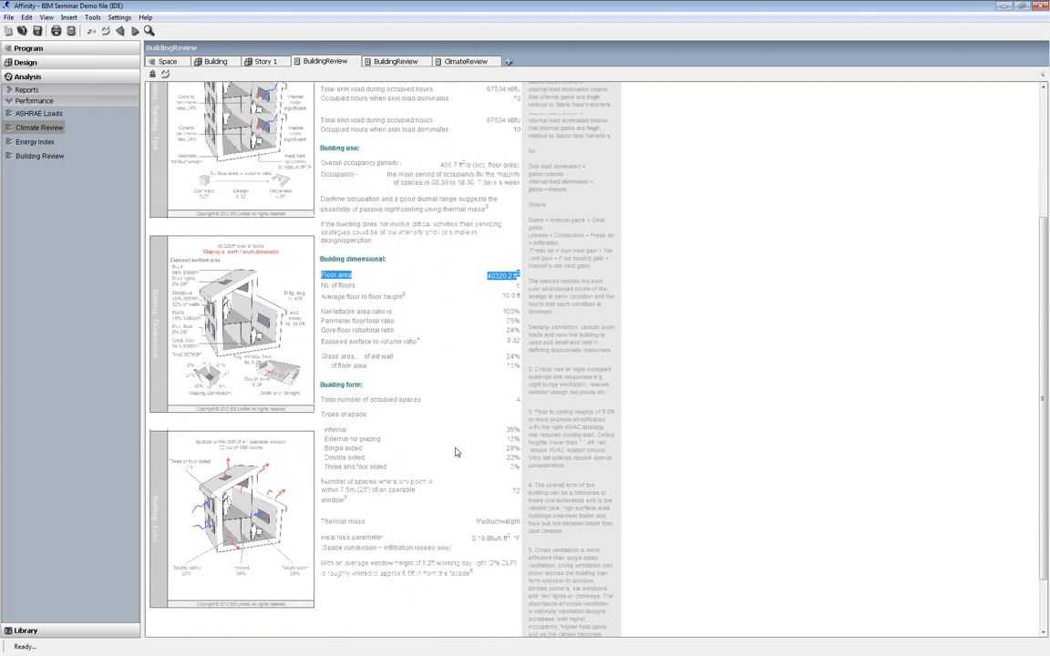
Show the Story 1 space plan with the Layout 2 filter scenario
left_click(262, 61)
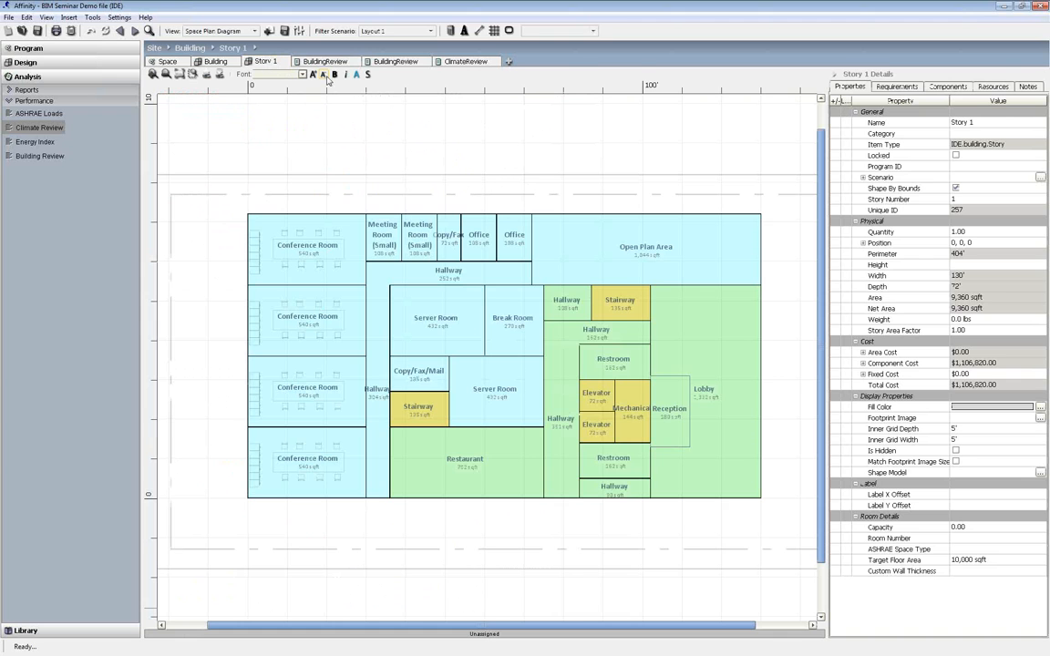
left_click(428, 31)
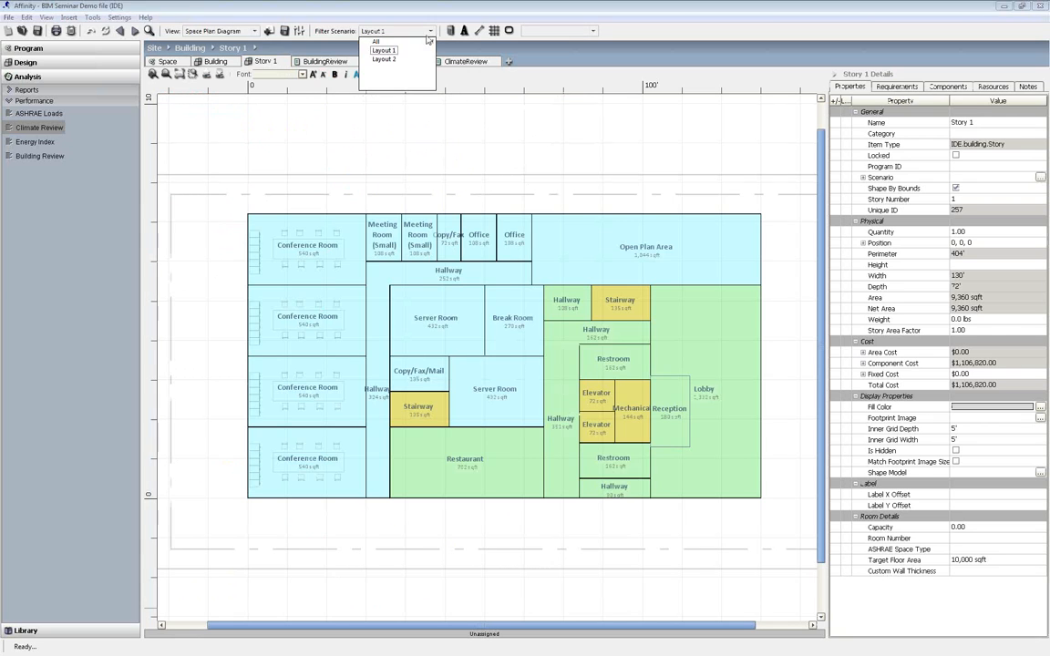
left_click(365, 51)
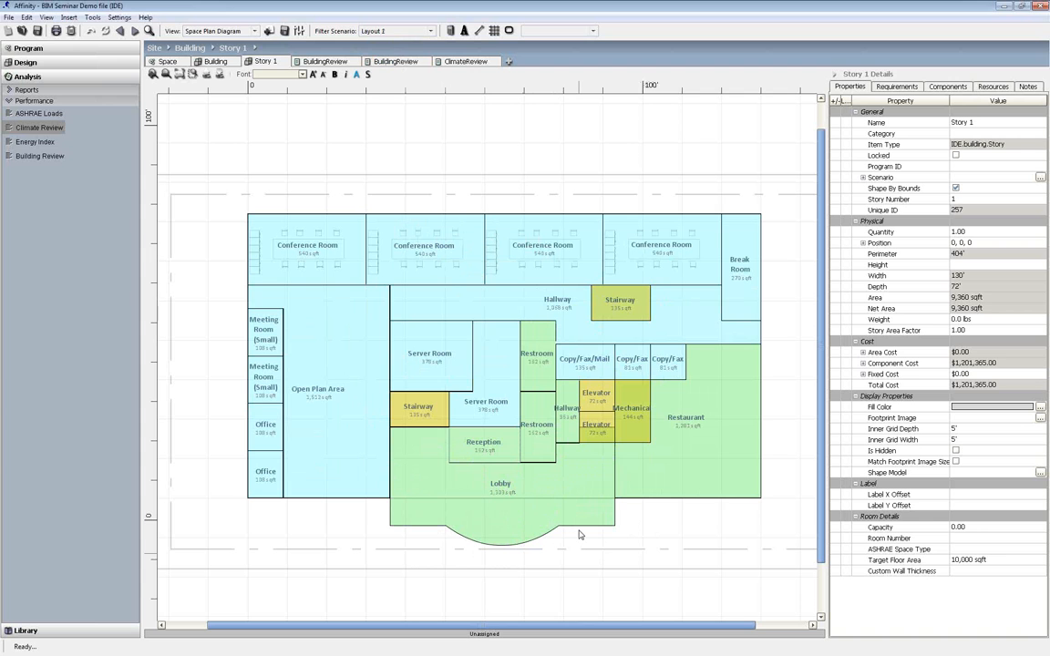
Examine the second Building Review report, highlighting its floor area and reading the building dimensional and form figures
left_click(387, 62)
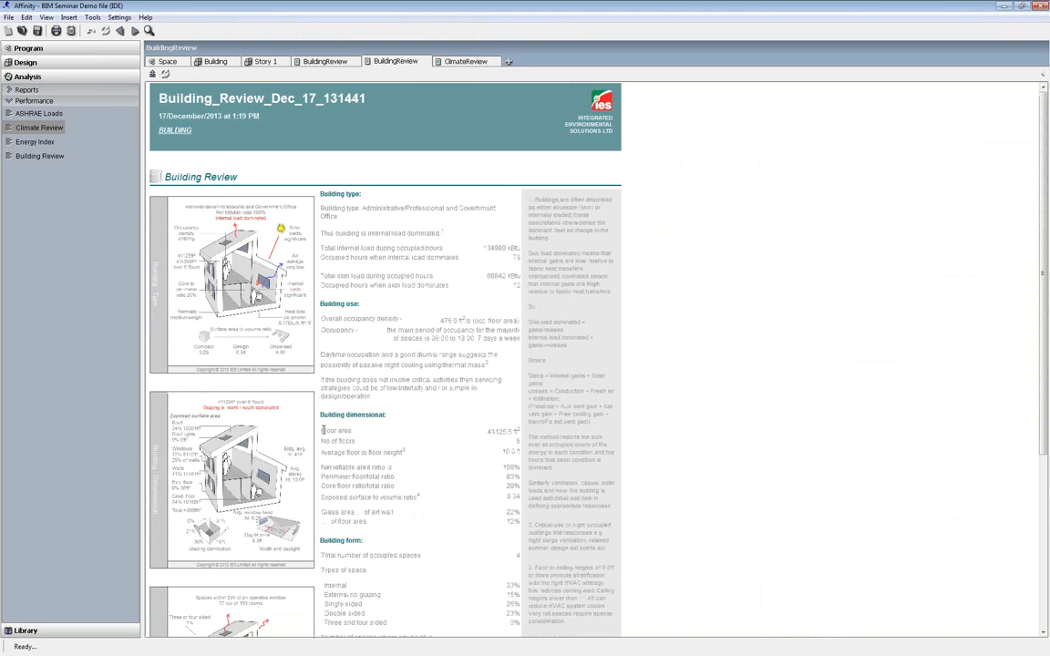
left_click_drag(323, 430, 526, 437)
scroll(469, 502, "down", 3)
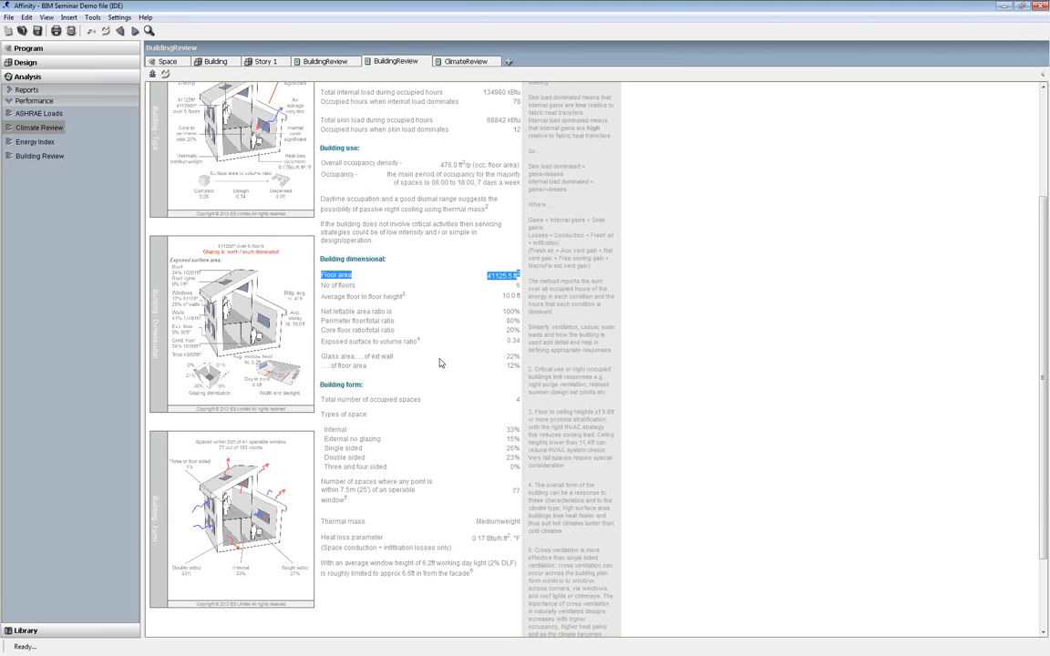
Set the filter scenario of the 3D building view to Layout 1
left_click(218, 65)
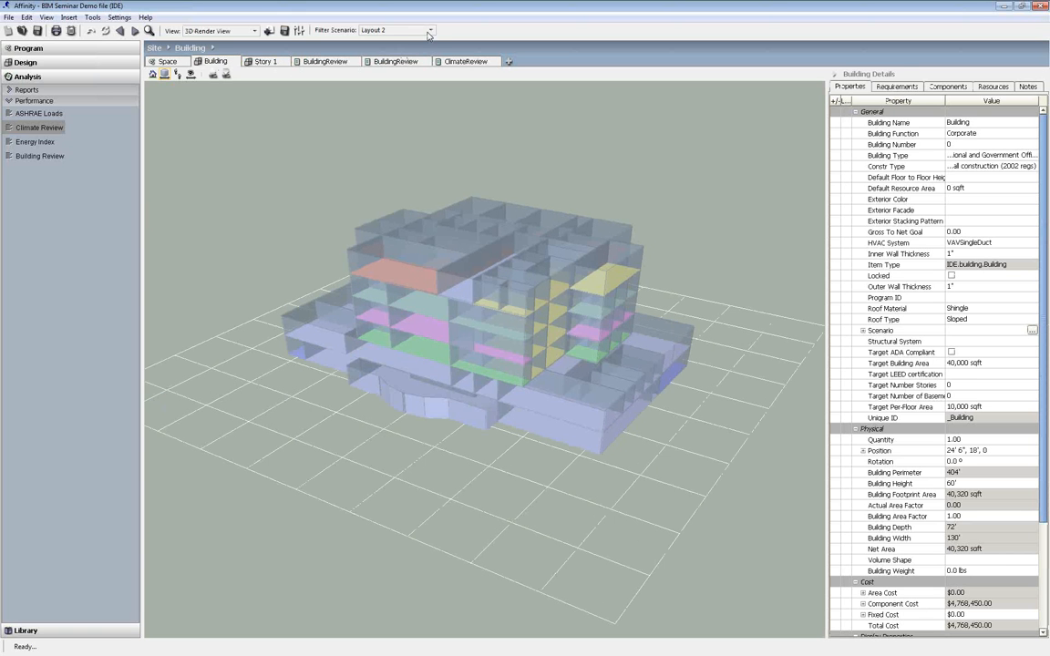
left_click(431, 30)
left_click(375, 48)
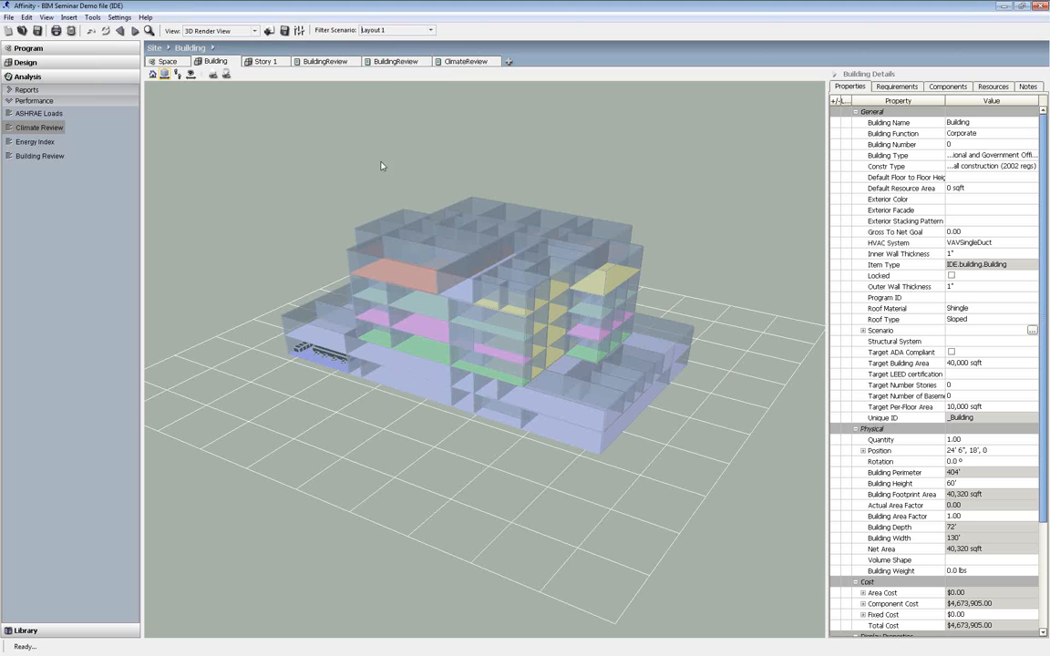
Launch VE Desktop to load the building model into the IES analysis software
left_click(105, 31)
left_click(93, 17)
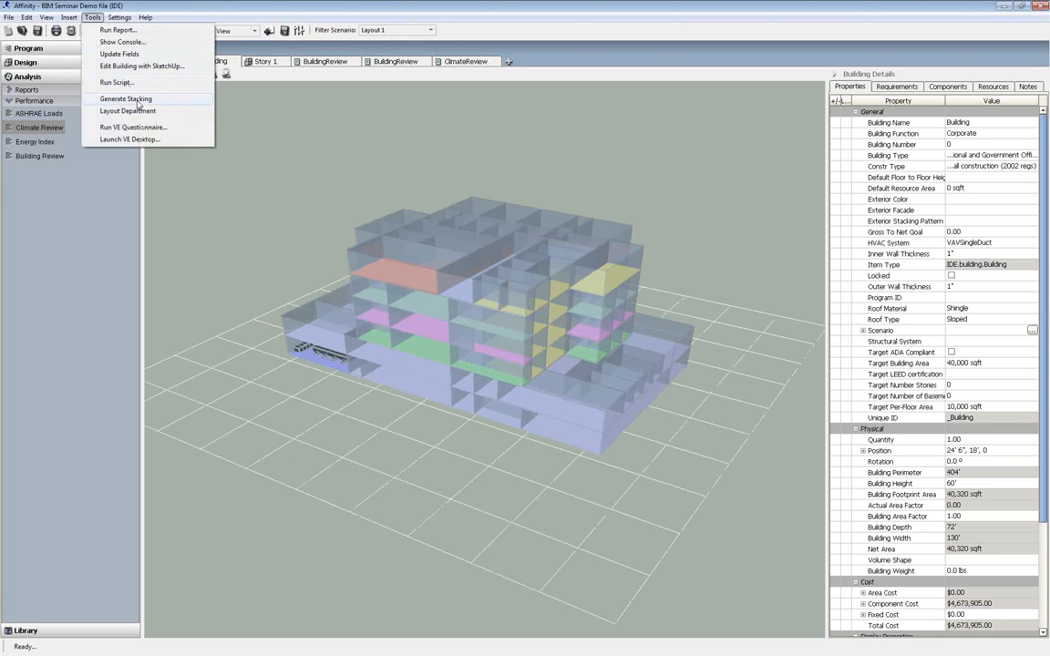
left_click(131, 140)
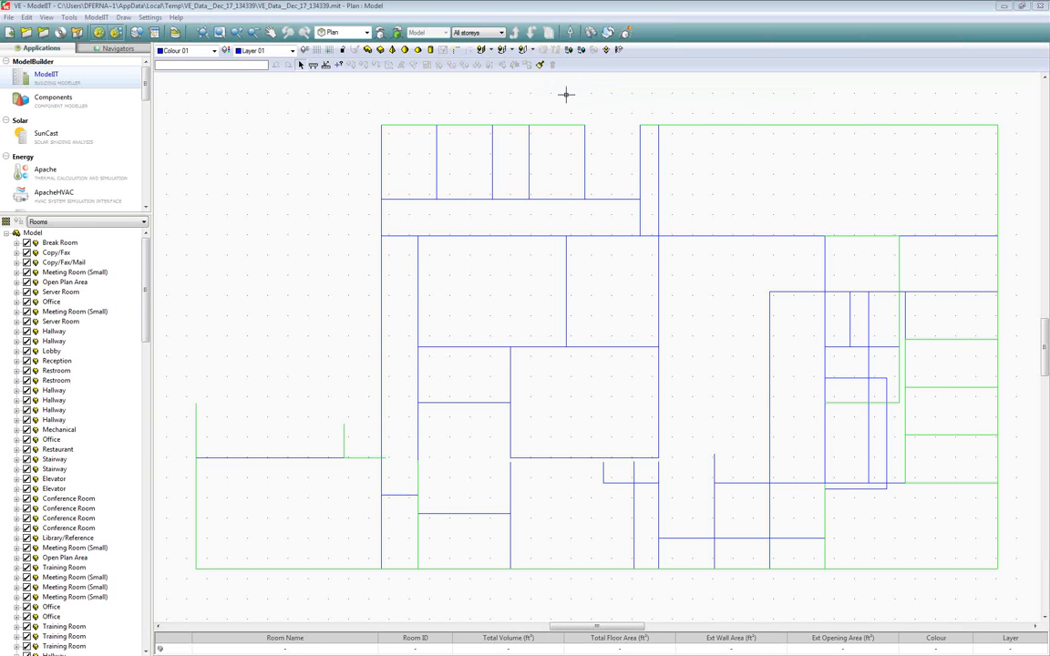
Open the 3D model viewer in VE and inspect the building's facades and glazing from the side
left_click(592, 36)
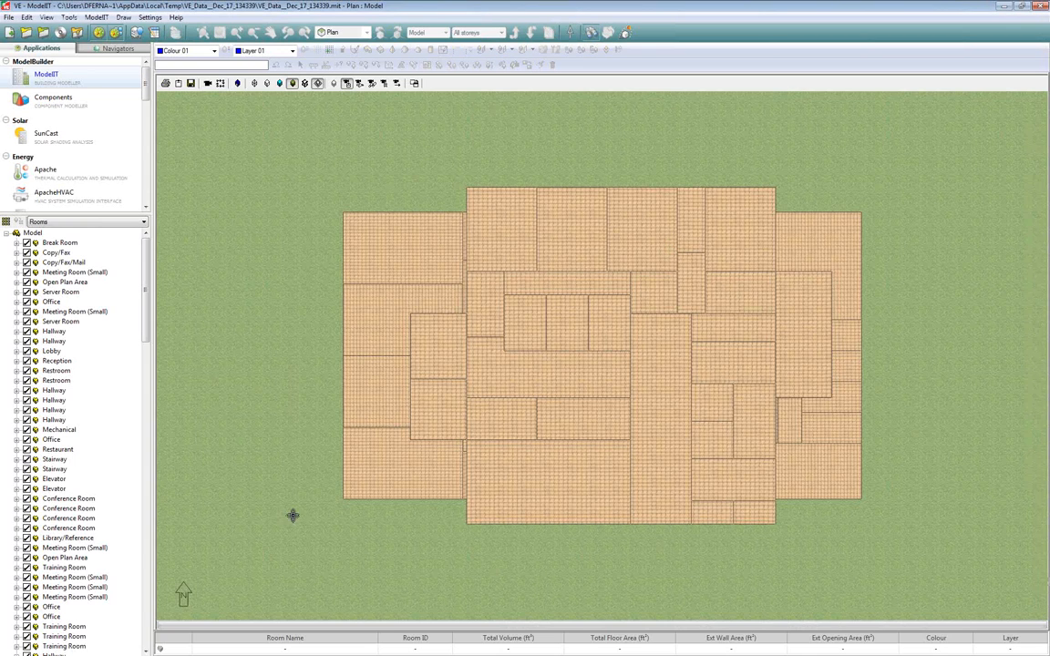
left_click_drag(292, 516, 328, 351)
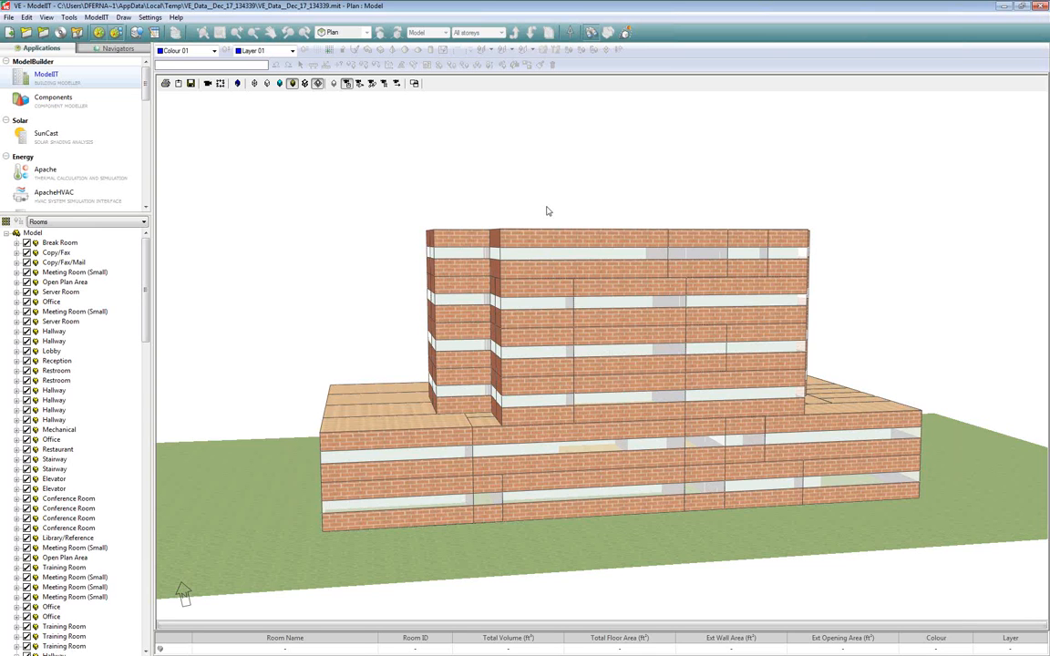
middle_click_drag(478, 167, 522, 190)
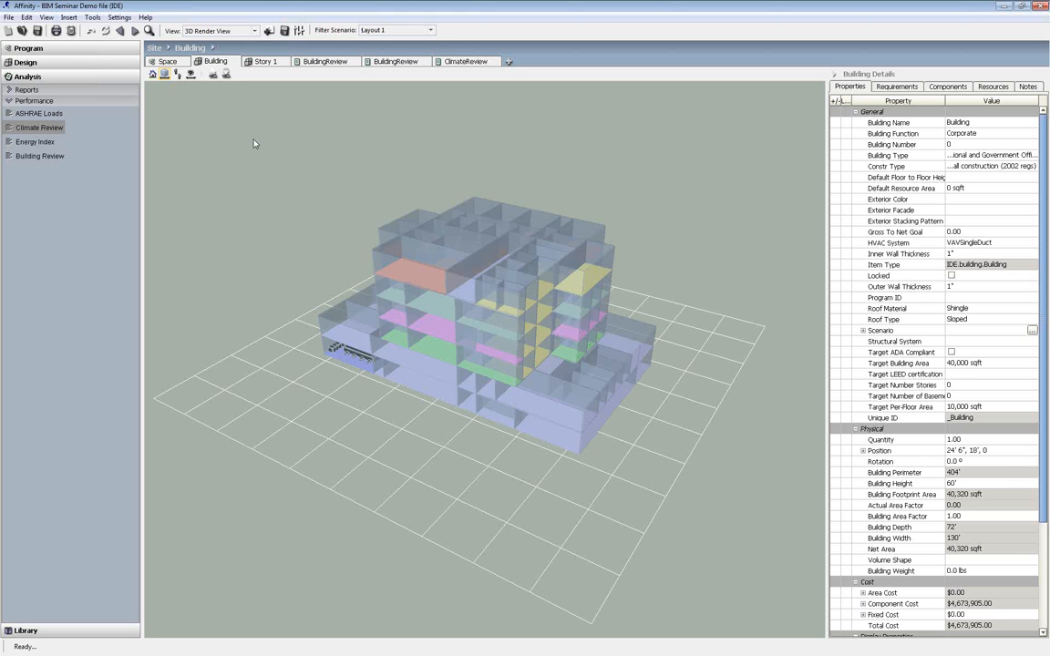
Try a COBIE (*.xlsx) export of the Space program with Program Data as the data source
left_click(163, 64)
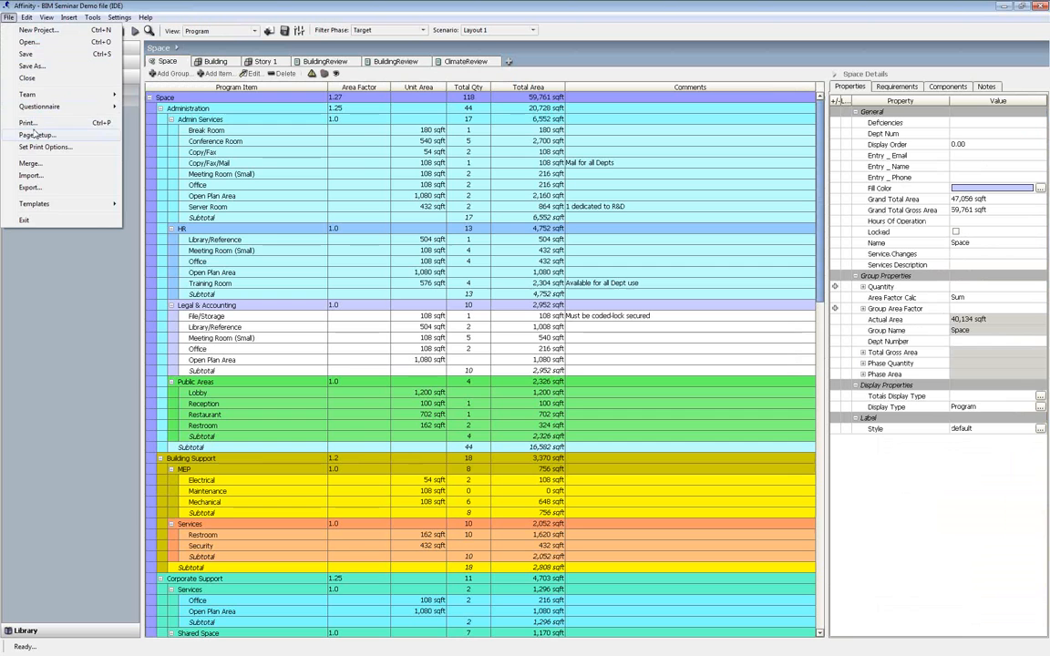
left_click(31, 187)
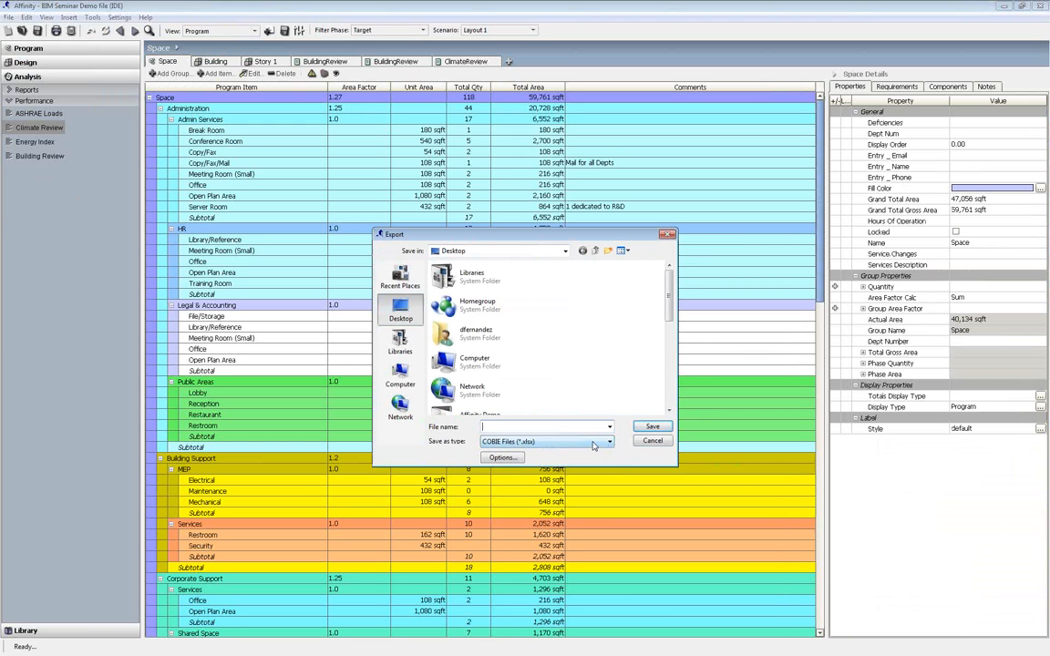
left_click(608, 441)
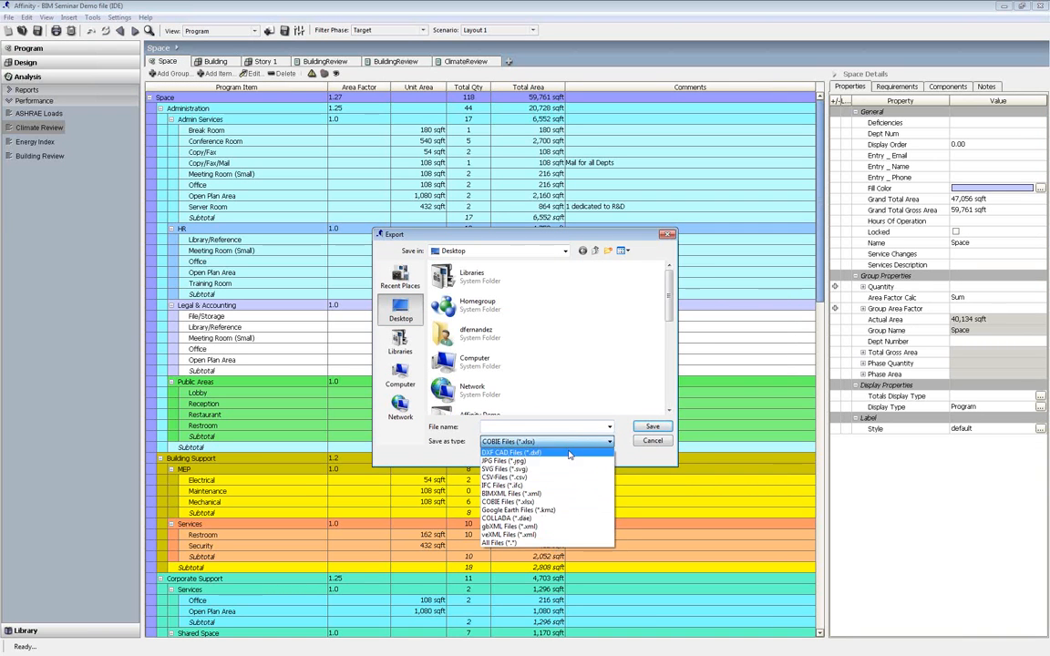
left_click(533, 501)
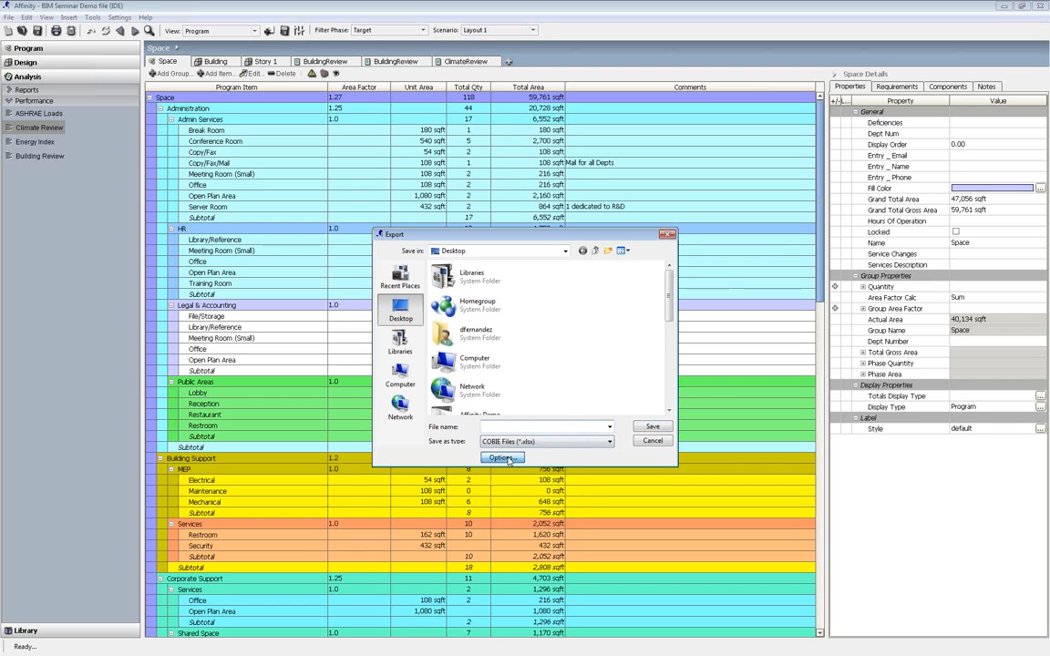
left_click(509, 459)
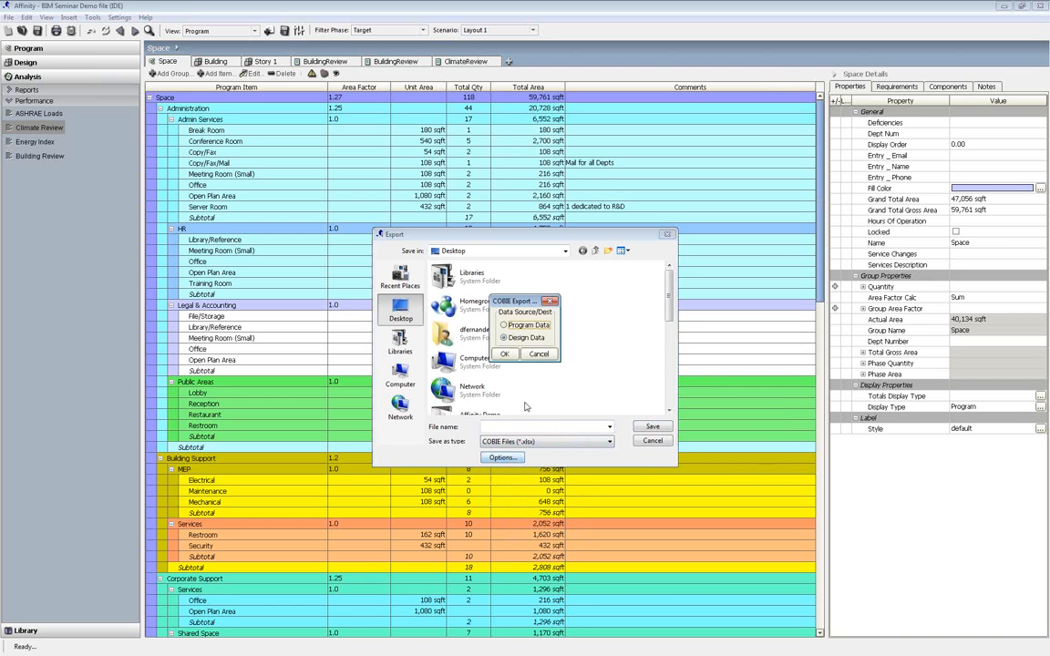
left_click(516, 327)
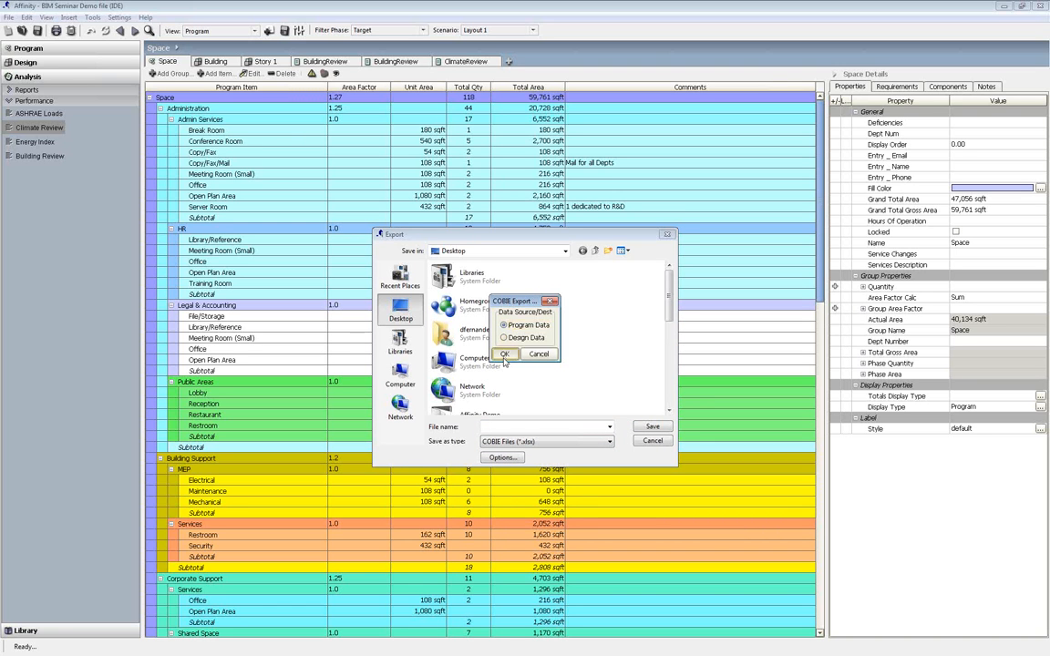
left_click(507, 354)
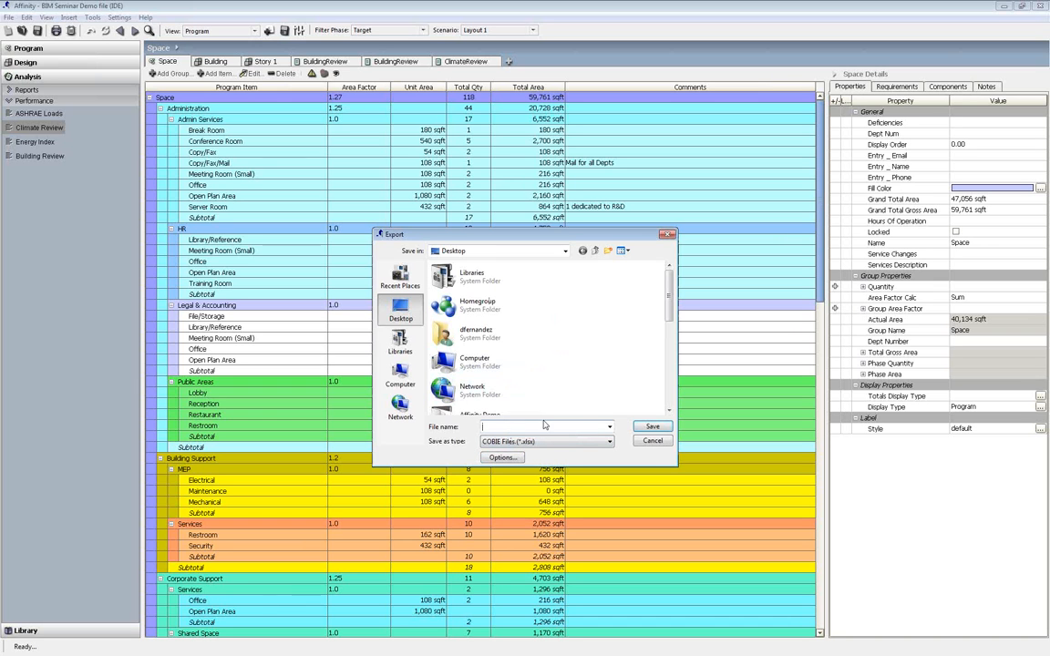
left_click(644, 447)
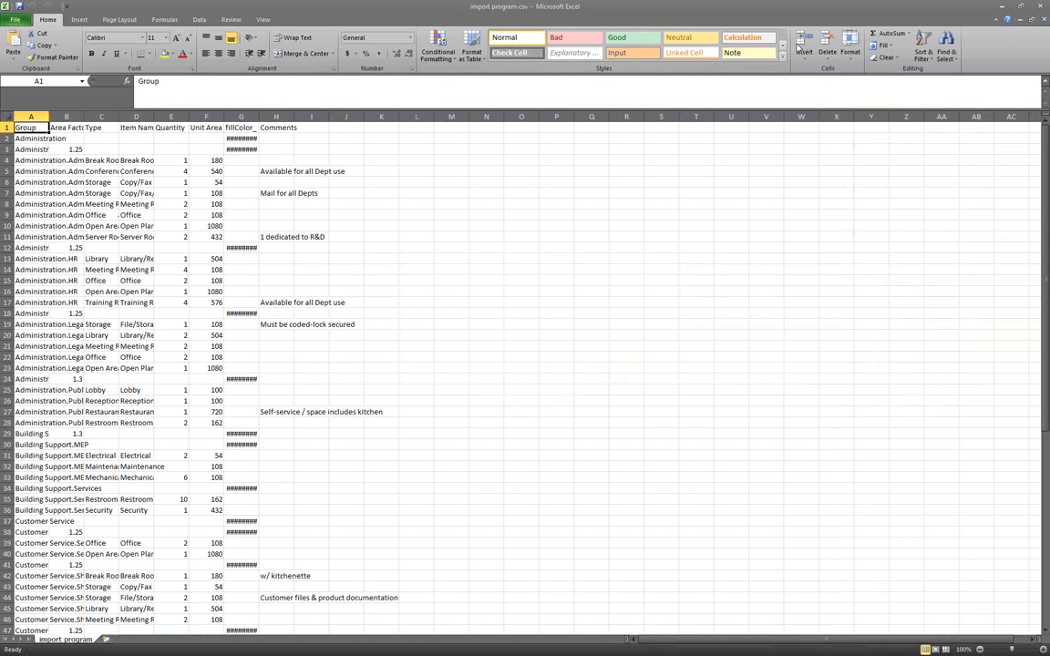
Close import program.csv in Excel and review the Zone and Space sheets of program data.xlsx
left_click(1045, 6)
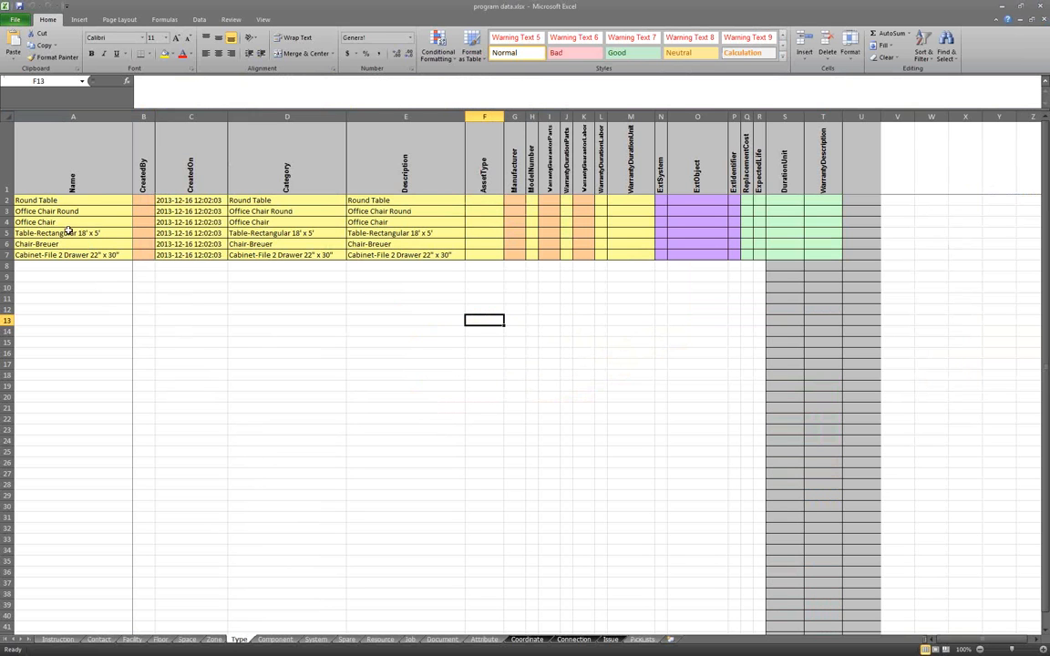
left_click(215, 639)
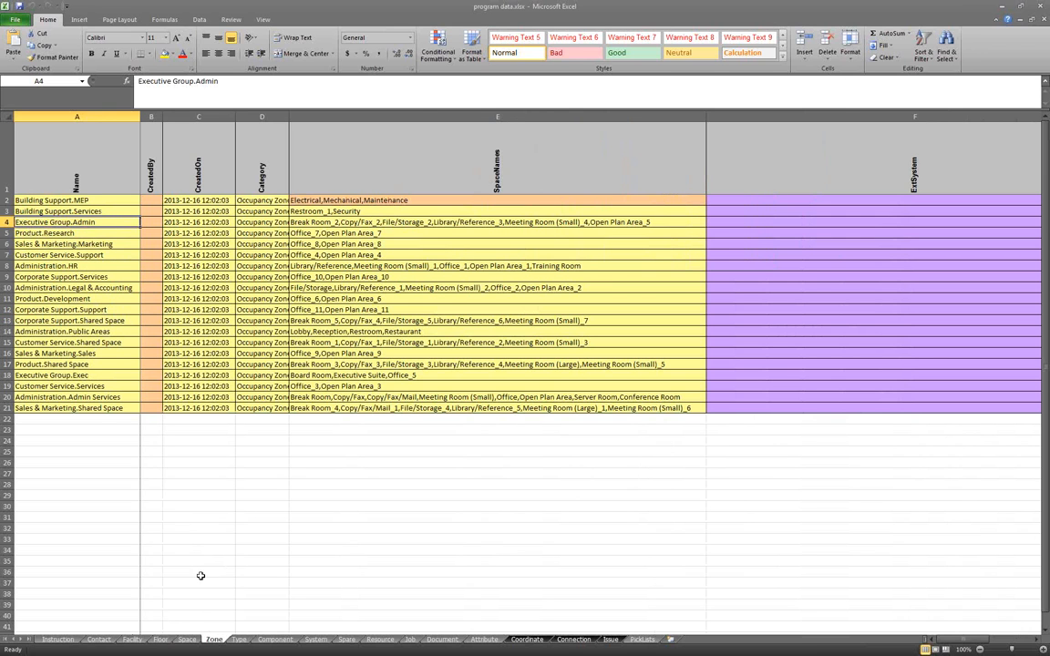
left_click(187, 639)
left_click(85, 234)
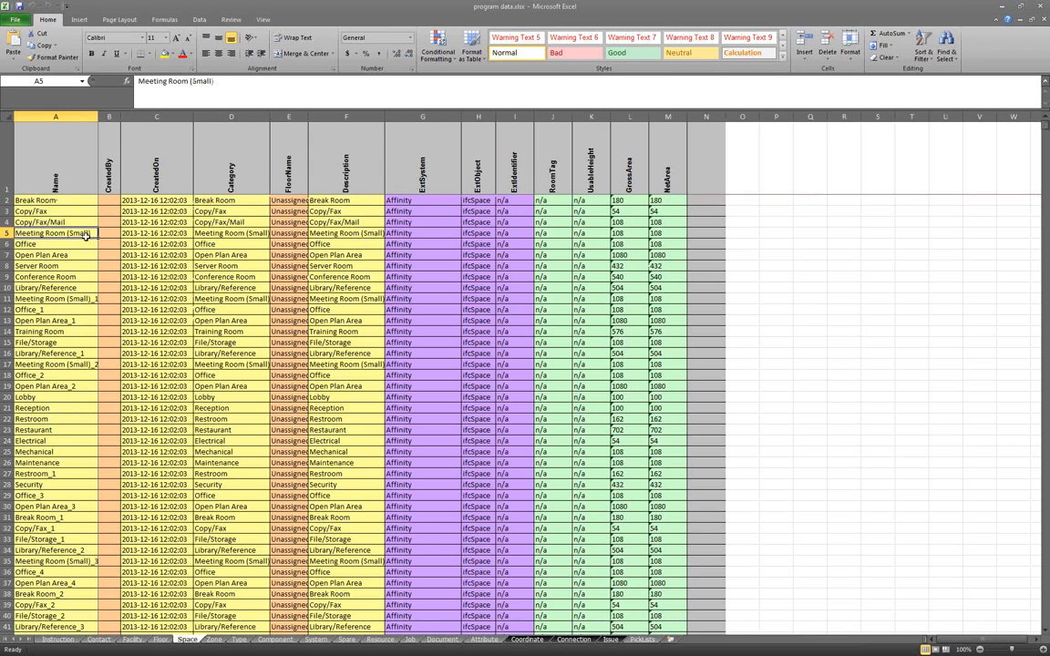
scroll(77, 285, "down", 2)
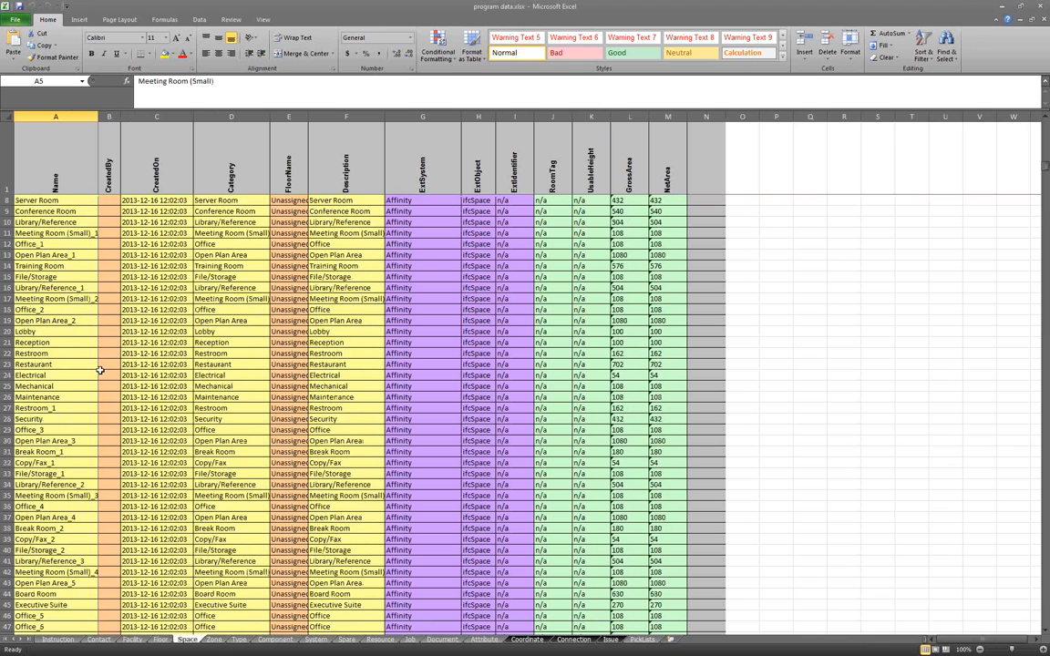
scroll(101, 370, "down", 10)
scroll(95, 378, "up", 12)
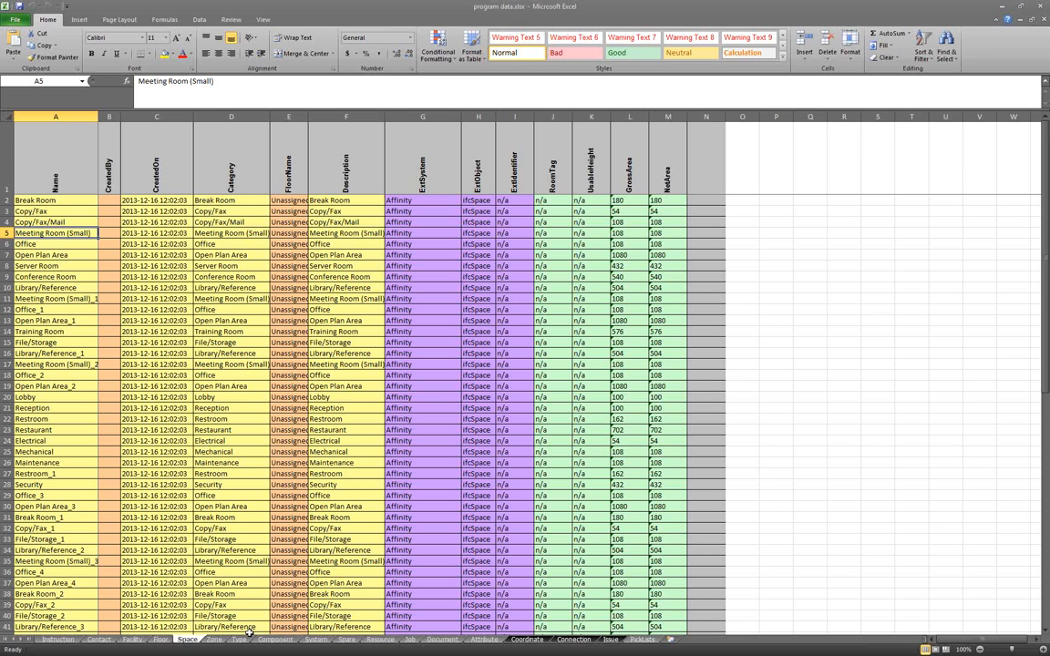
Examine the category lists on the PickLists sheet of program data.xlsx and close the workbook
left_click(642, 639)
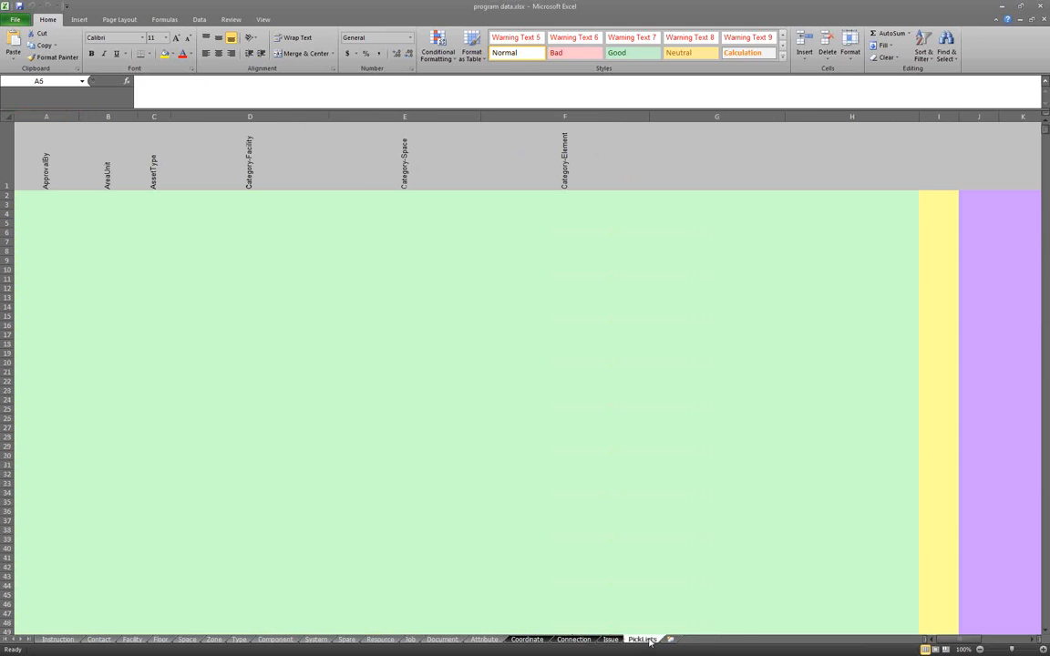
left_click(518, 381)
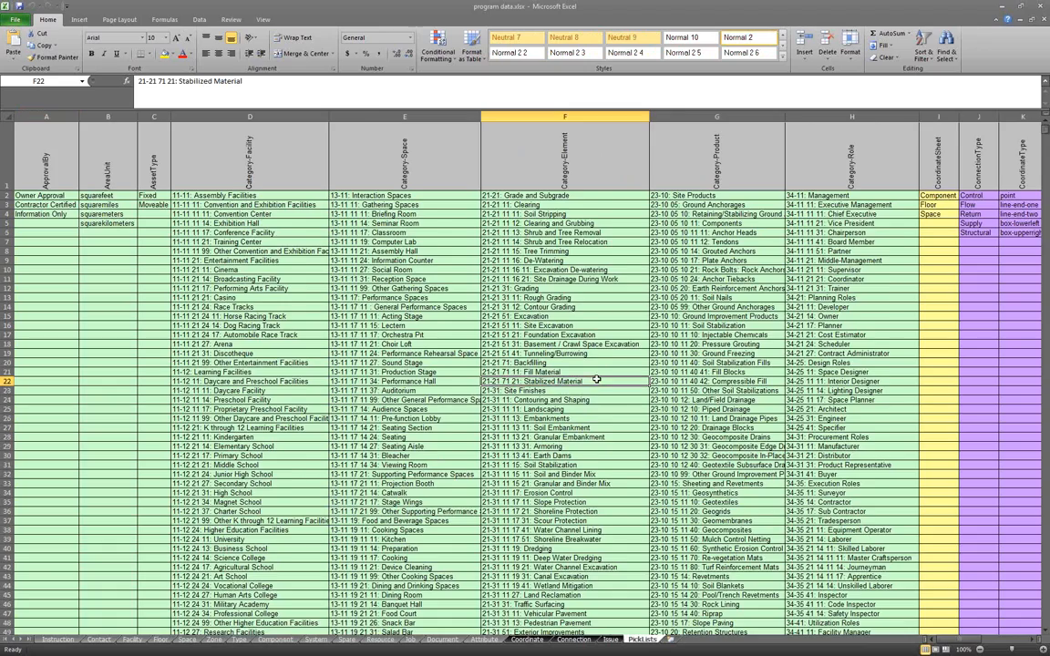
scroll(547, 365, "down", 4)
scroll(596, 378, "down", 18)
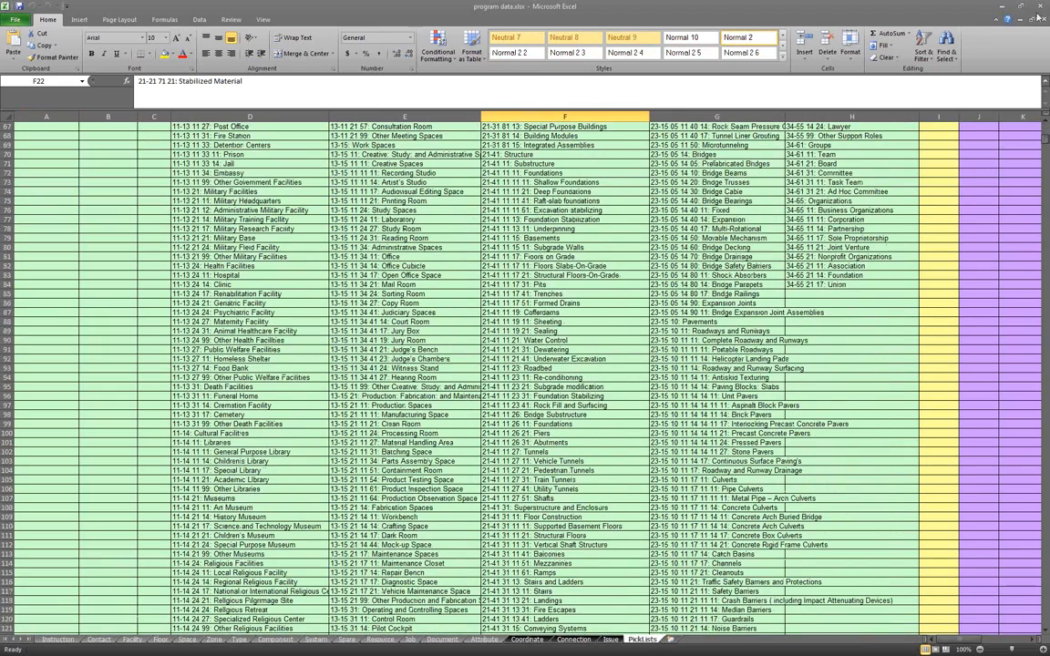
left_click(1042, 6)
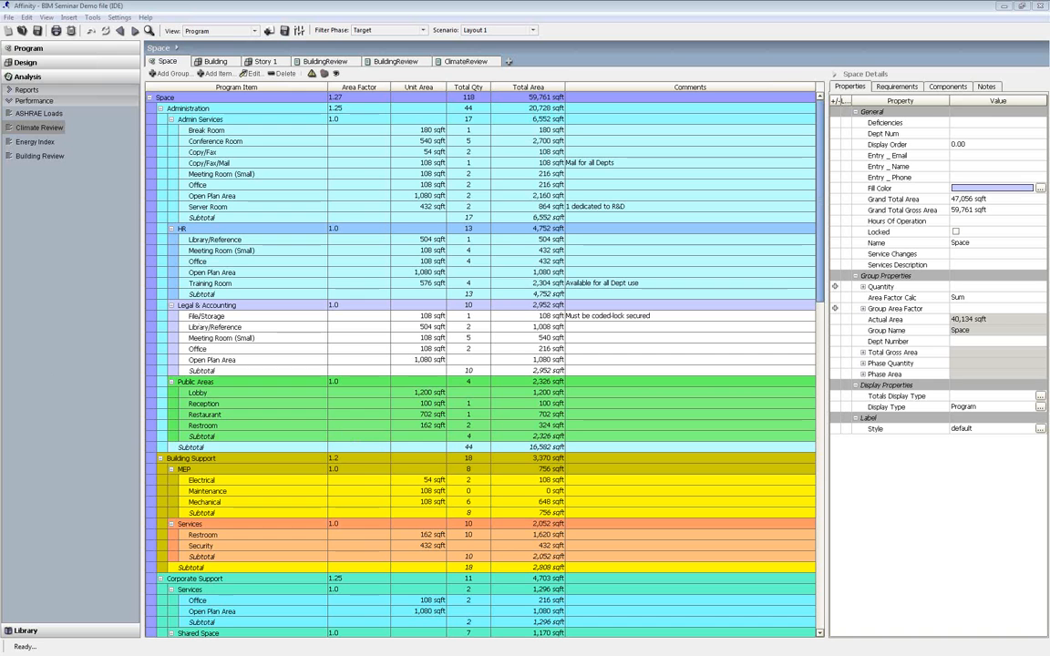
Switch to Autodesk Revit and synchronize the program from Affinity using the existing property mappings, reading through the synchronization log
key("alt+Tab")
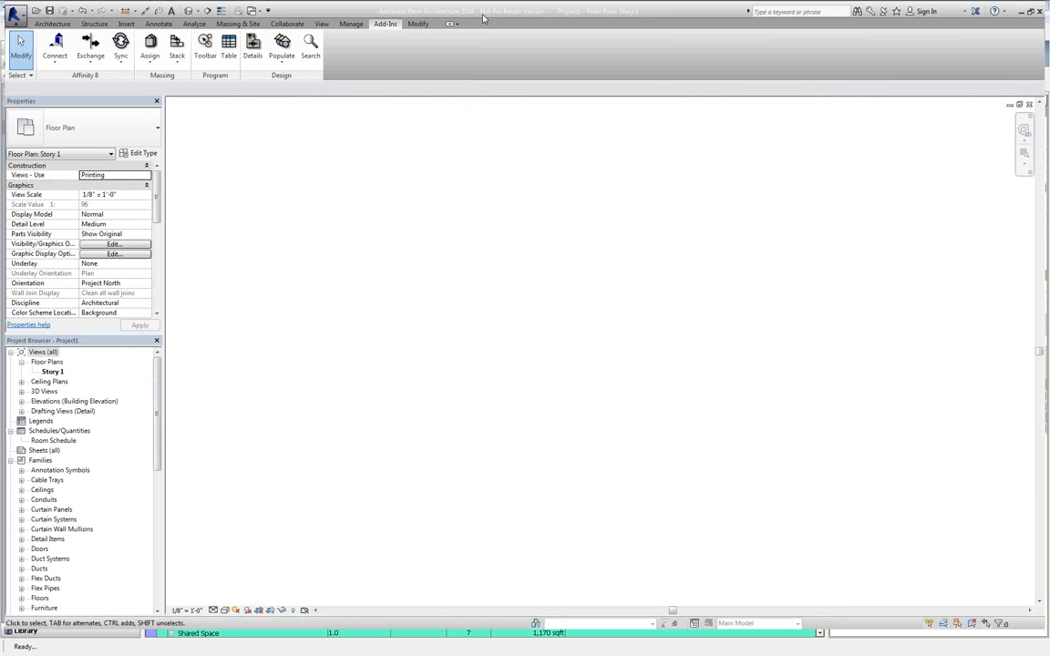
mouse_move(485, 7)
left_mouse_down()
mouse_move(486, 67)
mouse_move(498, 1)
left_mouse_up()
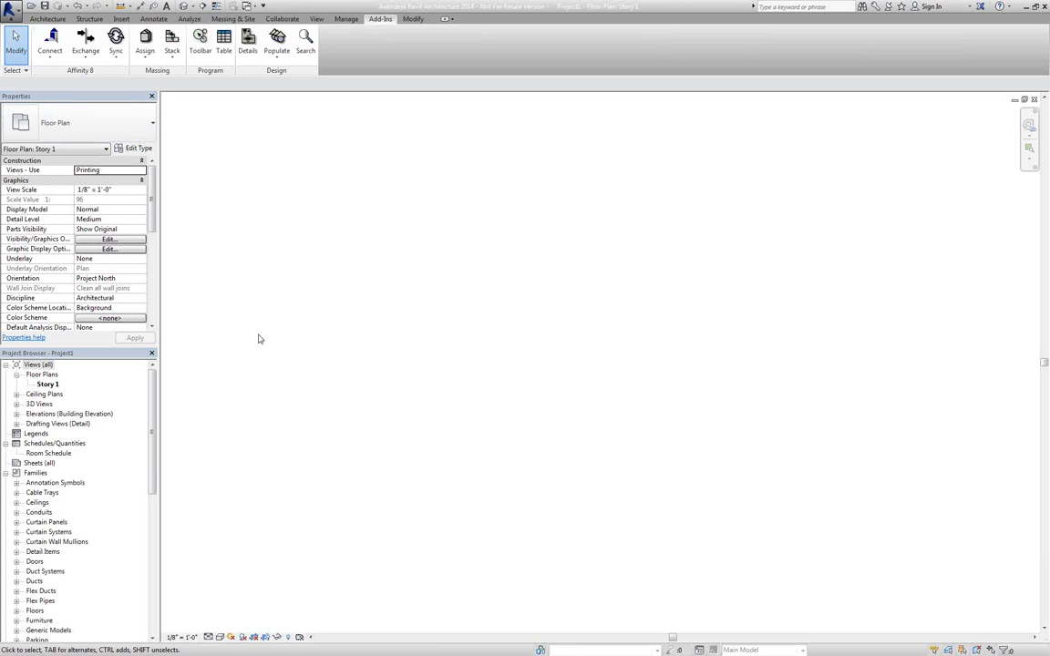
left_click(115, 57)
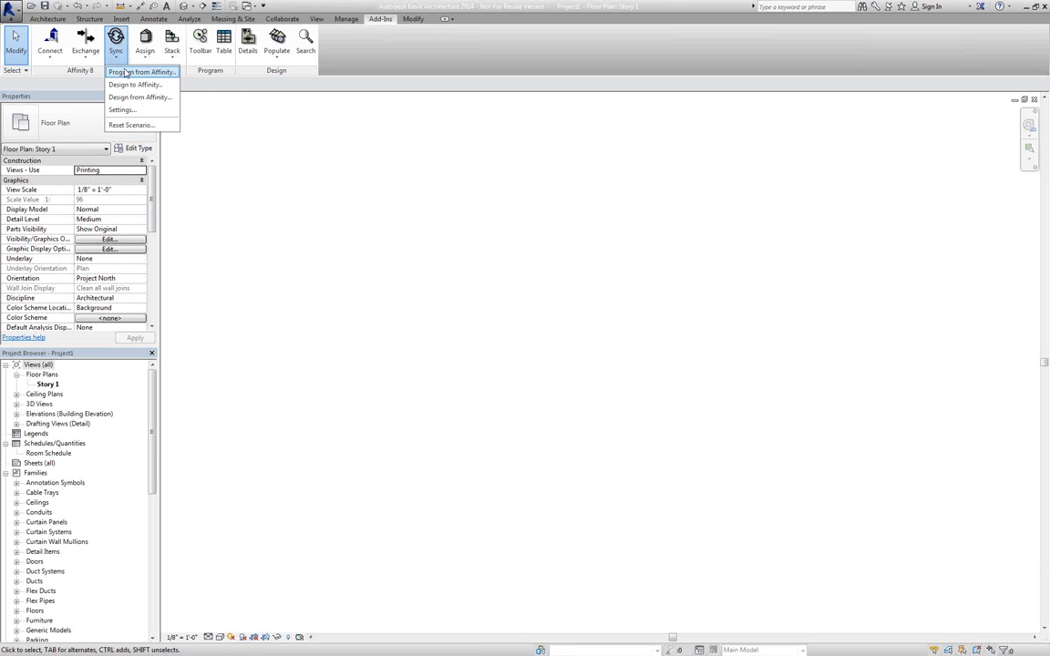
left_click(124, 72)
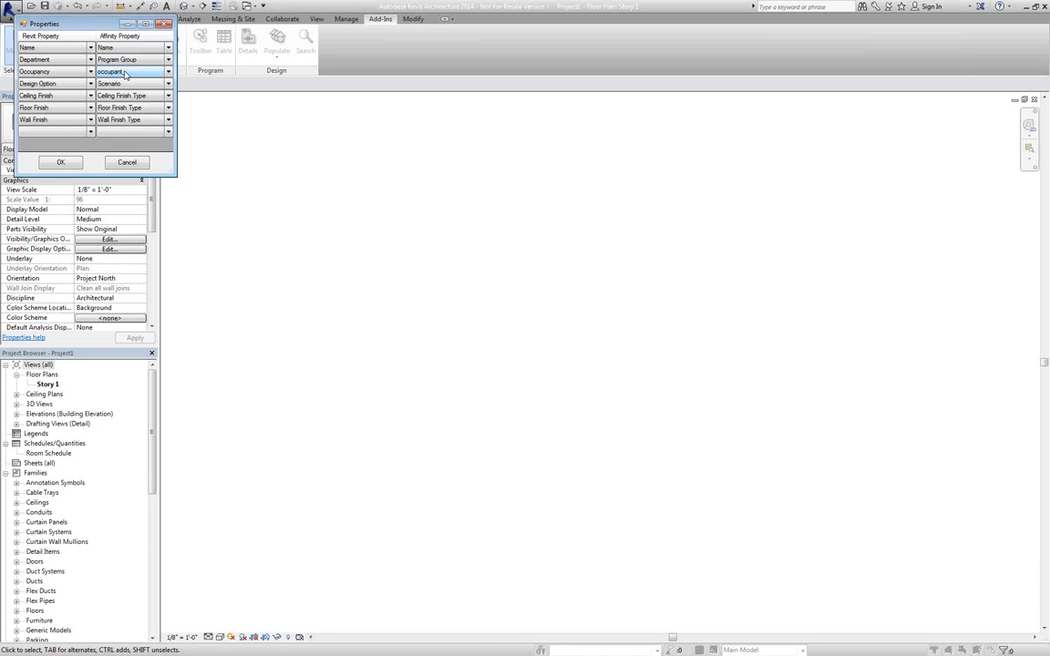
left_click(115, 84)
left_click(75, 107)
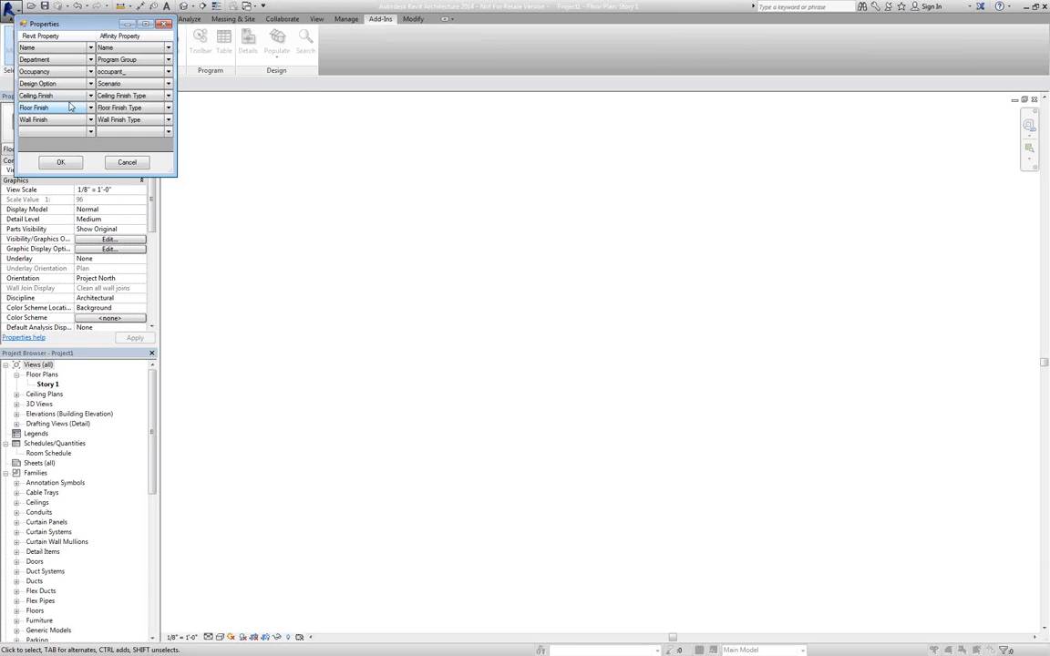
left_click(59, 163)
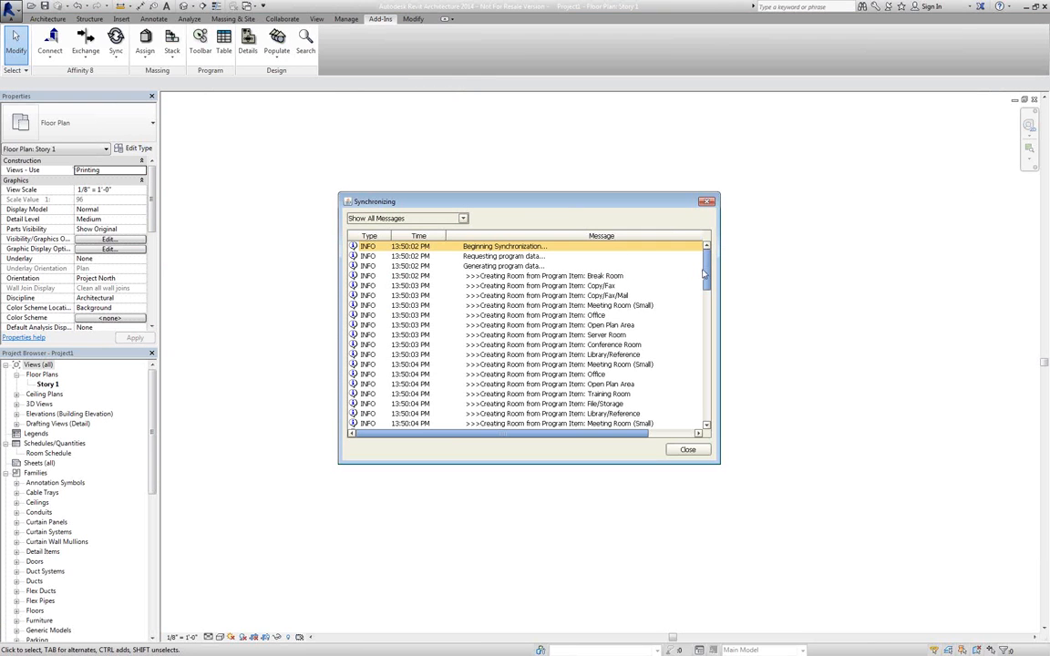
left_click_drag(706, 271, 697, 383)
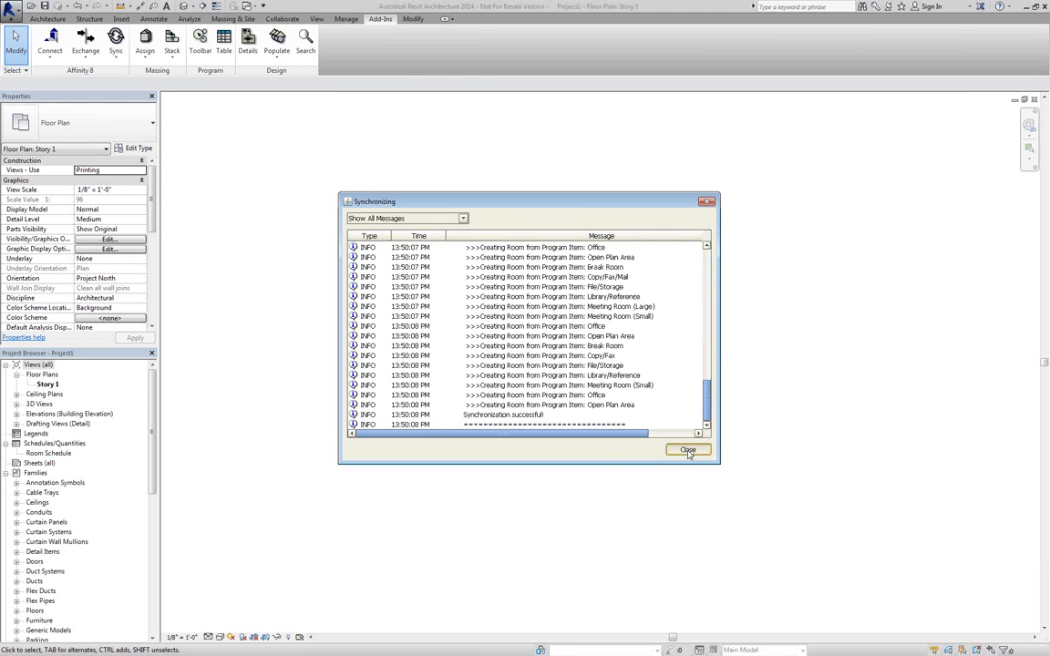
Open the Room Schedule, review the synchronized rooms with their program areas and finishes, and close it
left_click(55, 453)
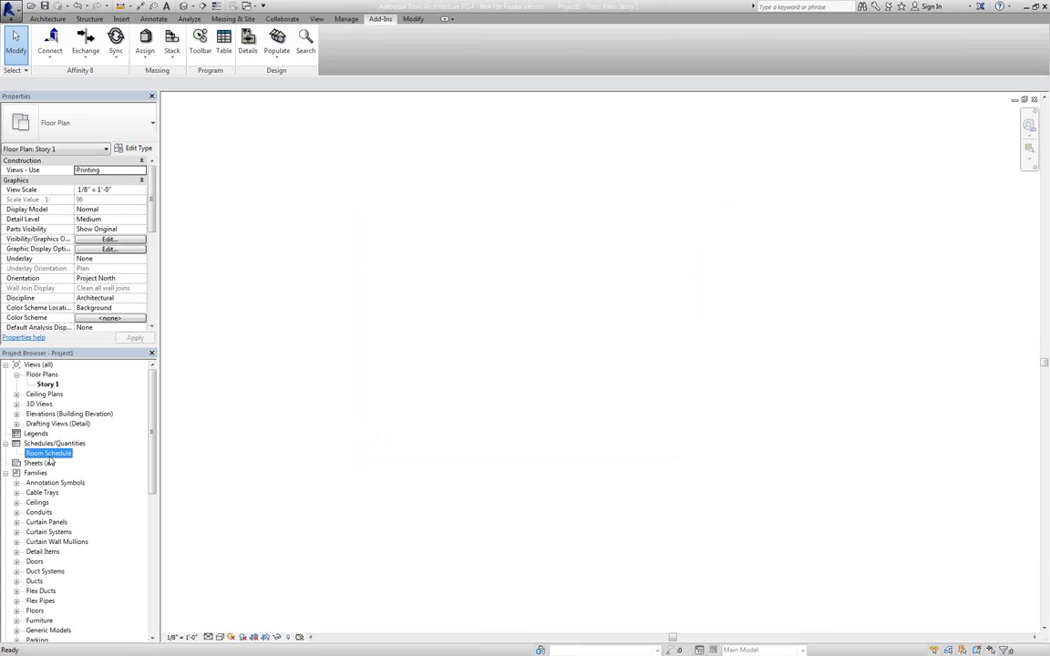
double_click(49, 455)
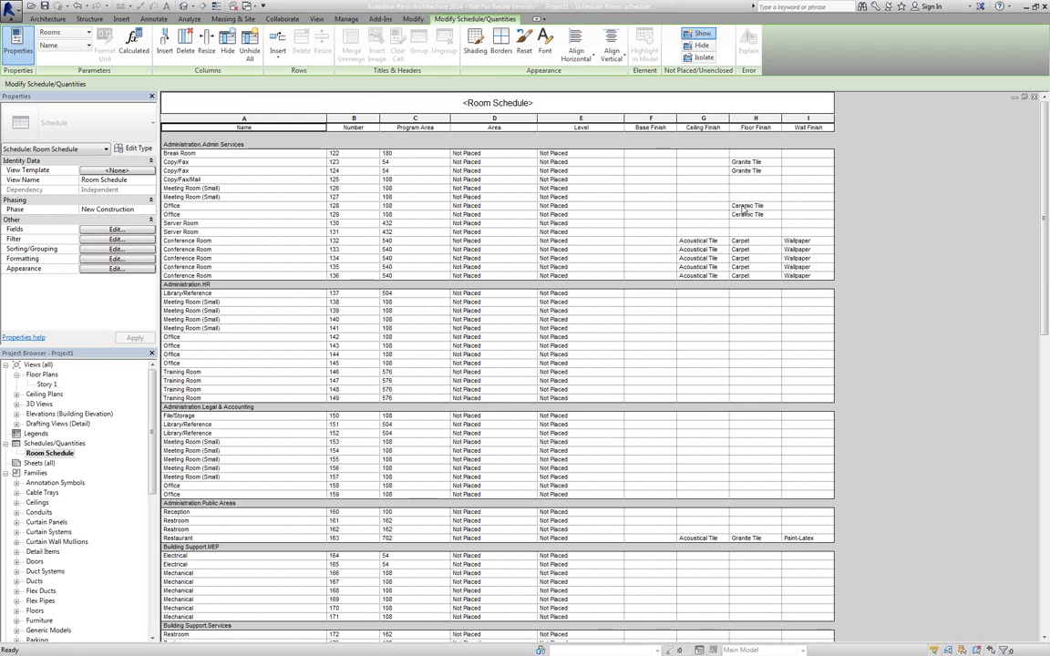
left_click(1035, 99)
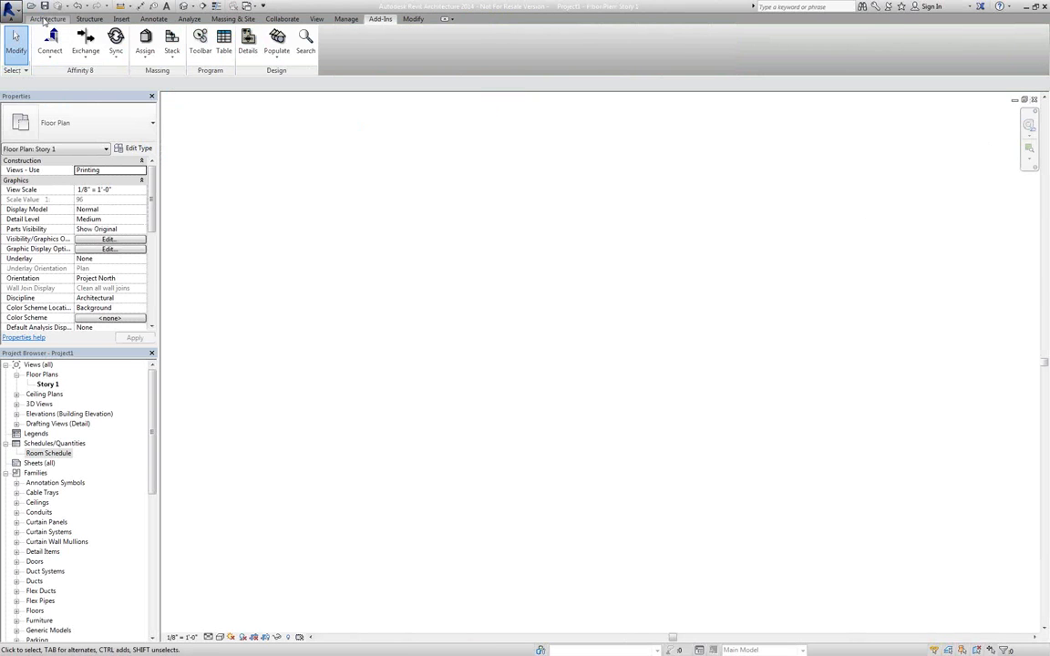
Draw a rectangle of Basic Wall Type A6 walls about 40' 6" by 29' 6" on the Story 1 floor plan
left_click(46, 19)
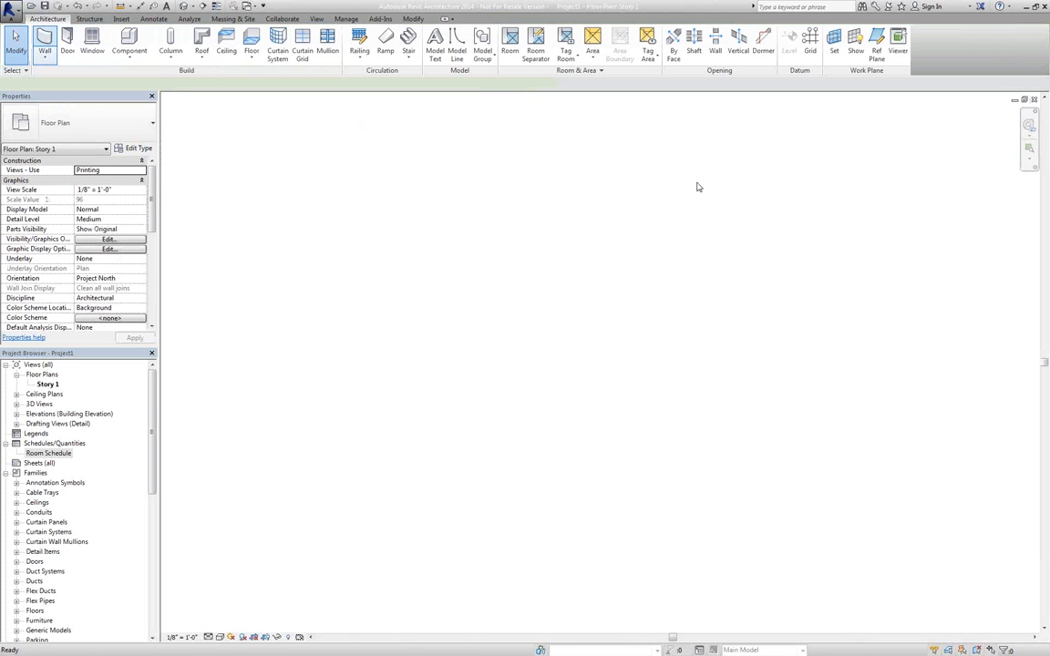
key("w")
key("a")
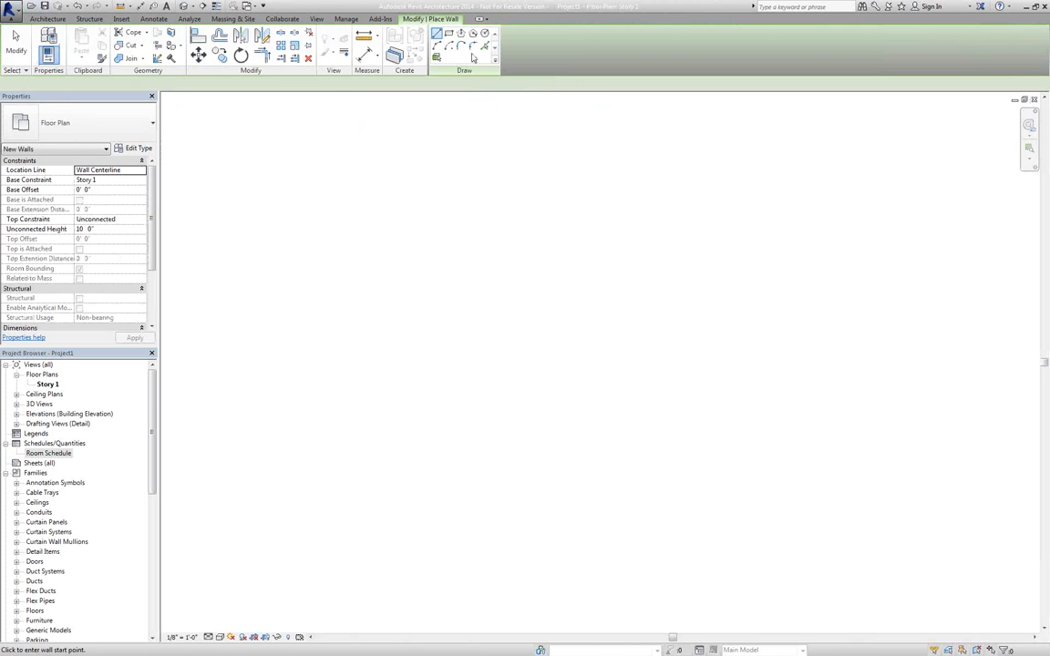
left_click(449, 33)
left_click(384, 252)
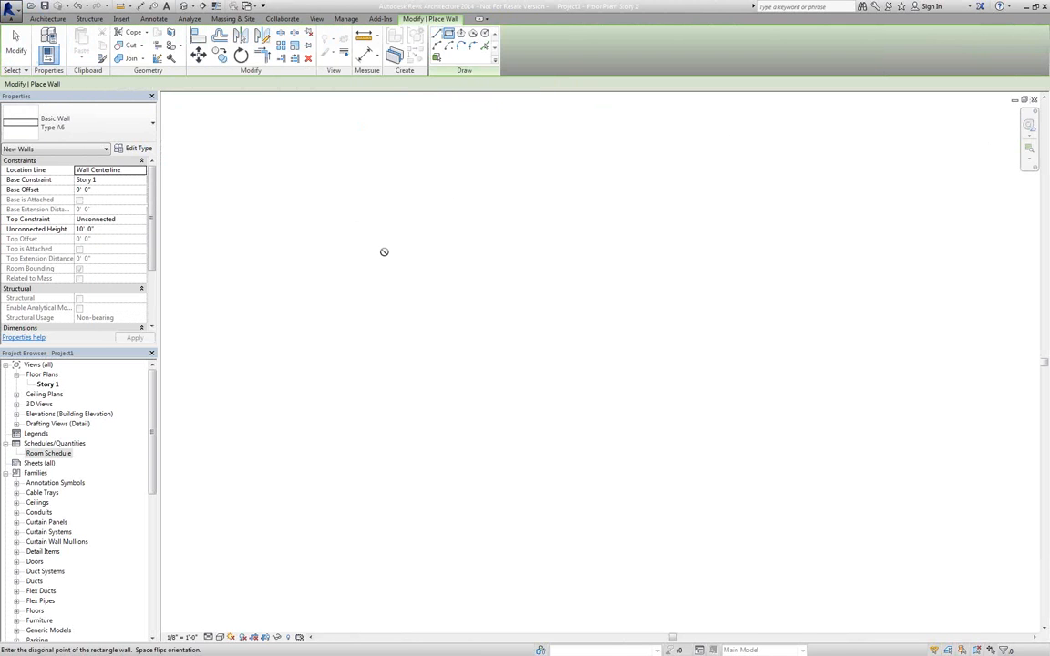
scroll(387, 253, "down", 5)
scroll(560, 384, "up", 1)
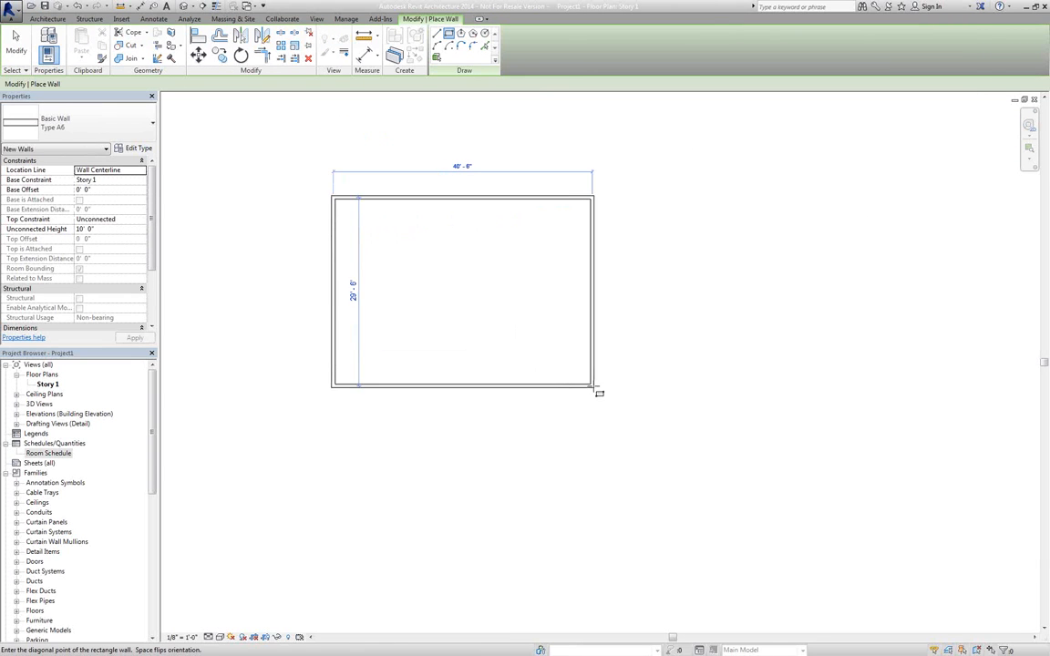
left_click(594, 387)
scroll(468, 239, "up", 1)
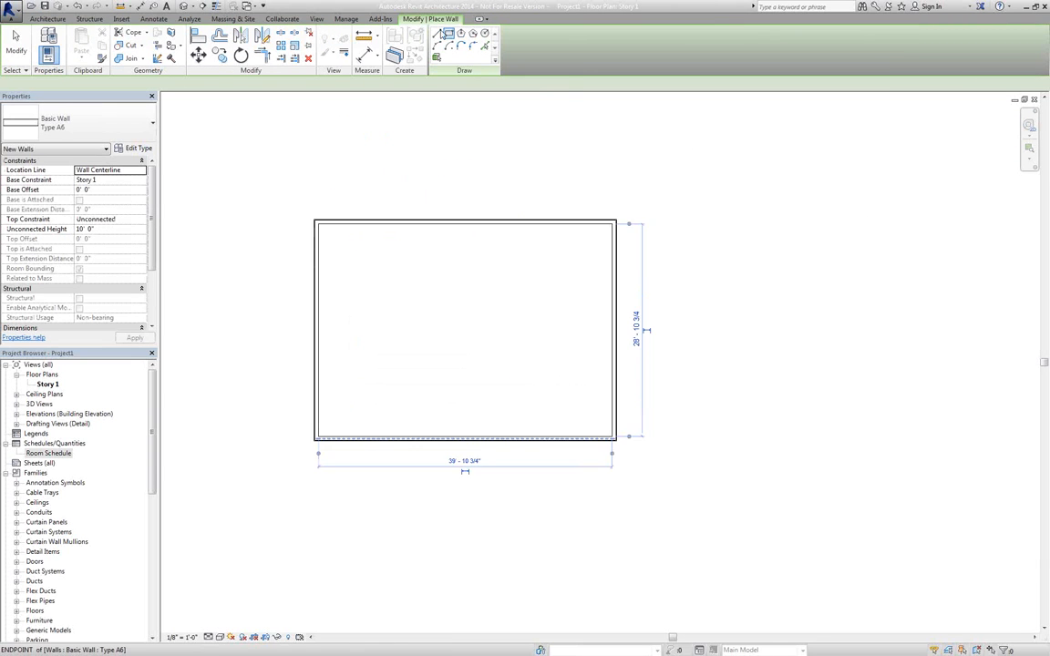
Divide the rectangle with a vertical straight wall into two rooms about 19' 2" and 20' 1" wide
scroll(468, 239, "up", 1)
left_click(460, 222)
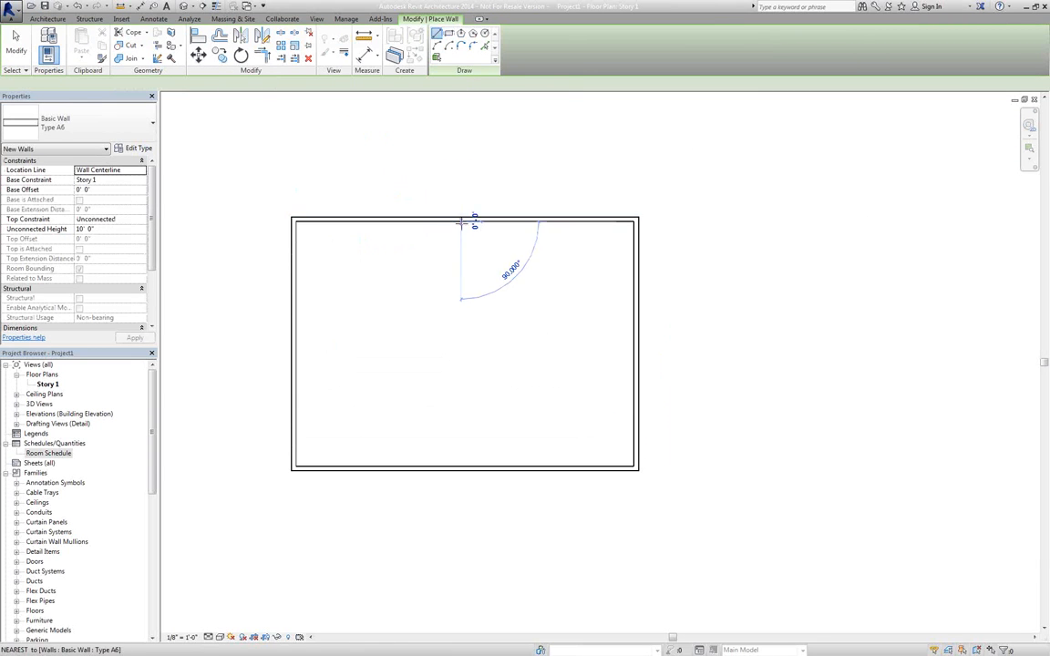
left_click(462, 460)
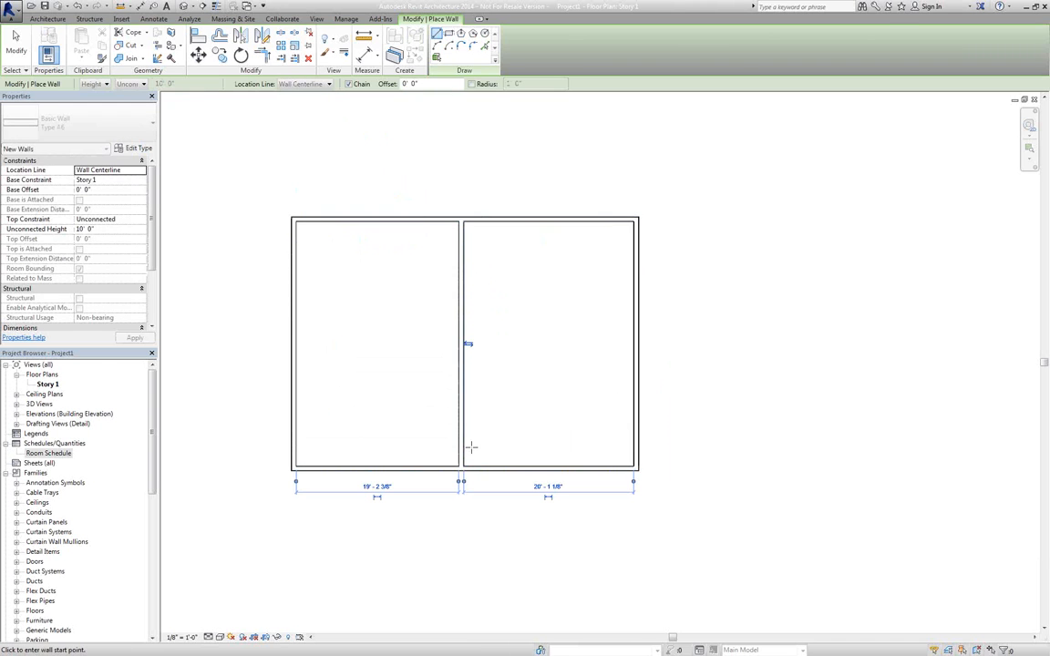
key("Escape")
key("Escape")
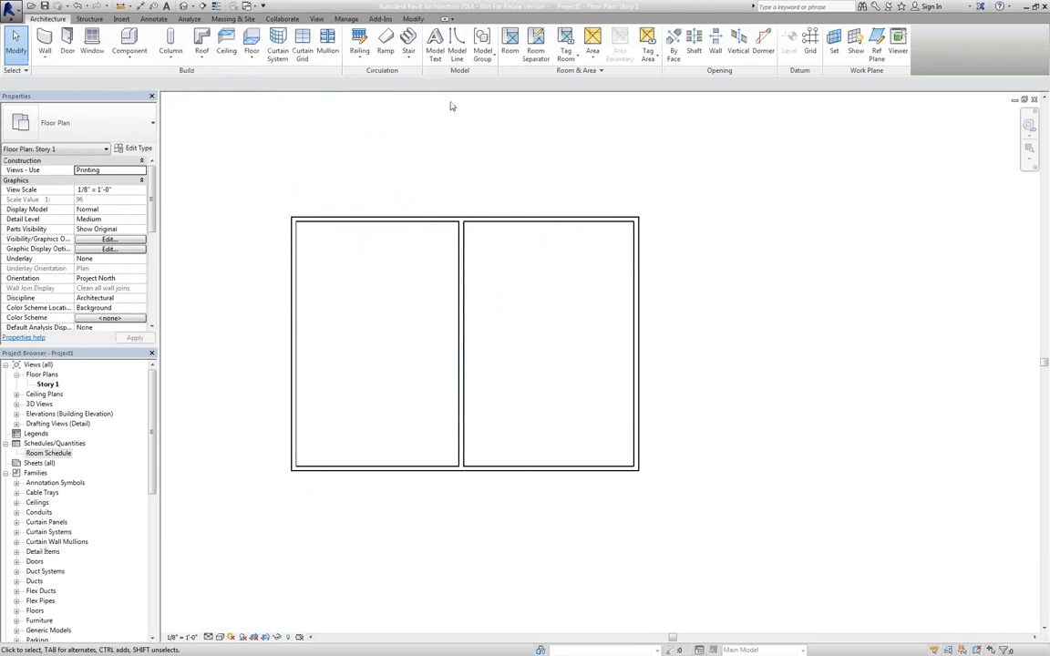
Place the synchronized room 133 Conference Room, with its tag, in the enclosure left of the dividing wall
left_click(509, 43)
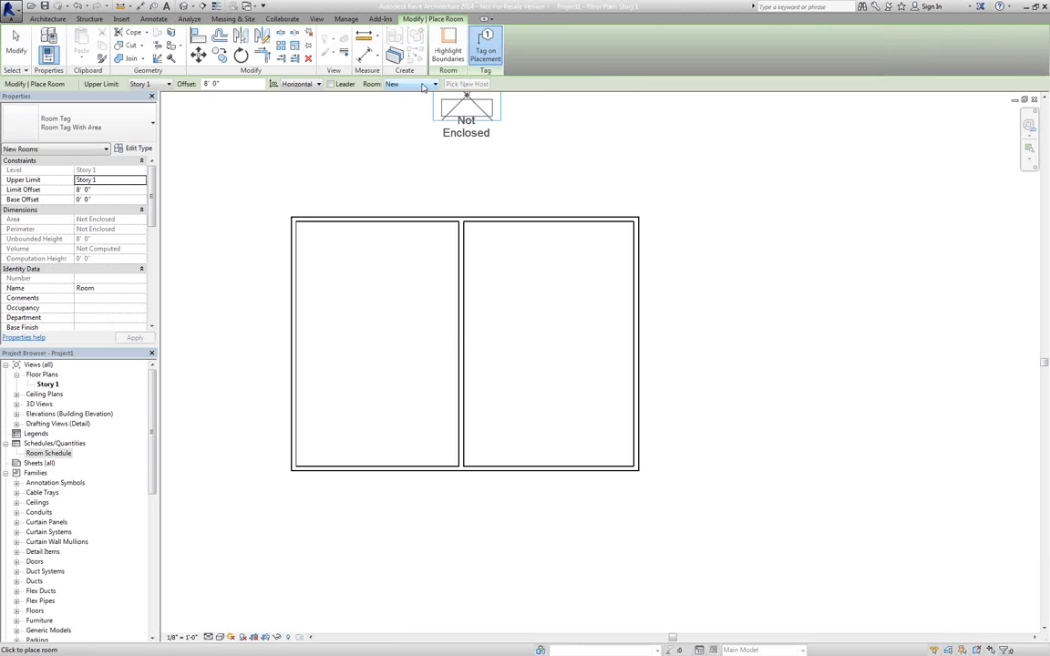
left_click(422, 85)
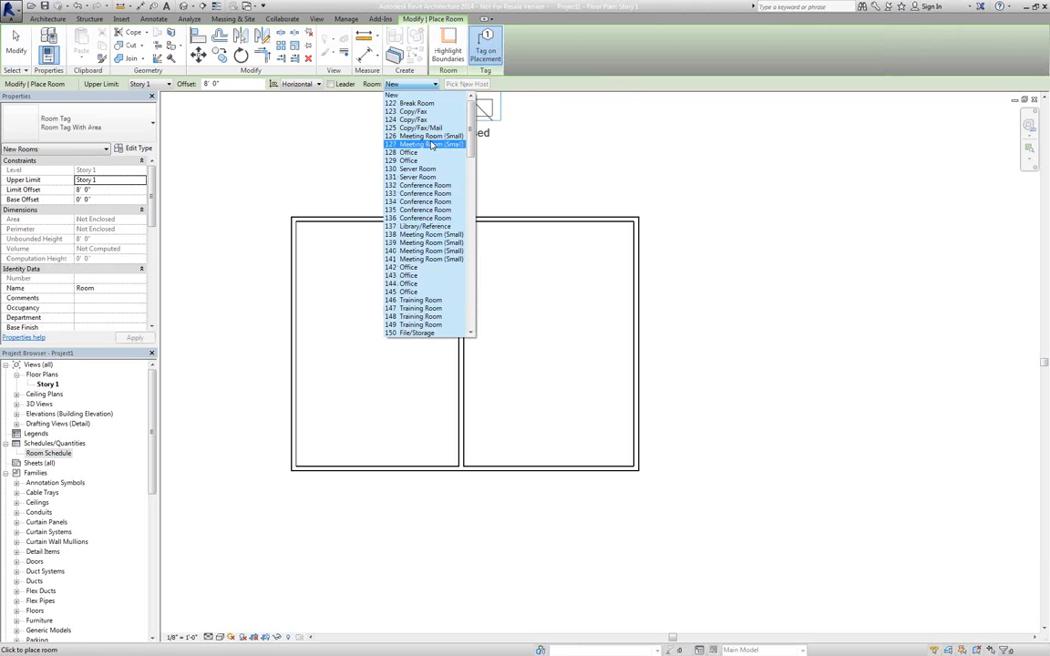
left_click(436, 194)
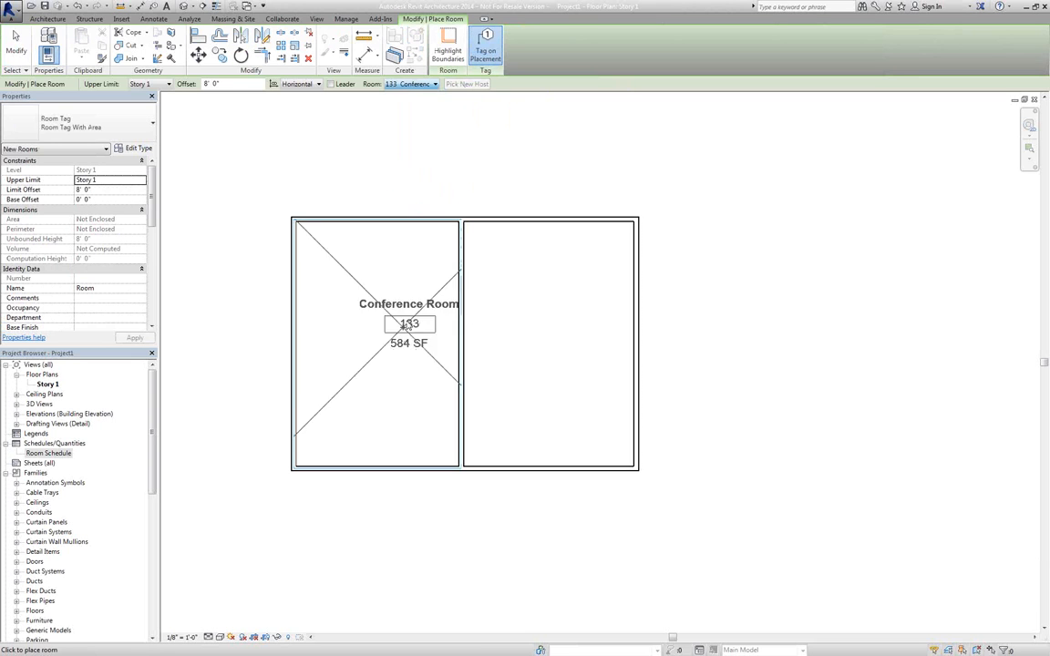
left_click(376, 328)
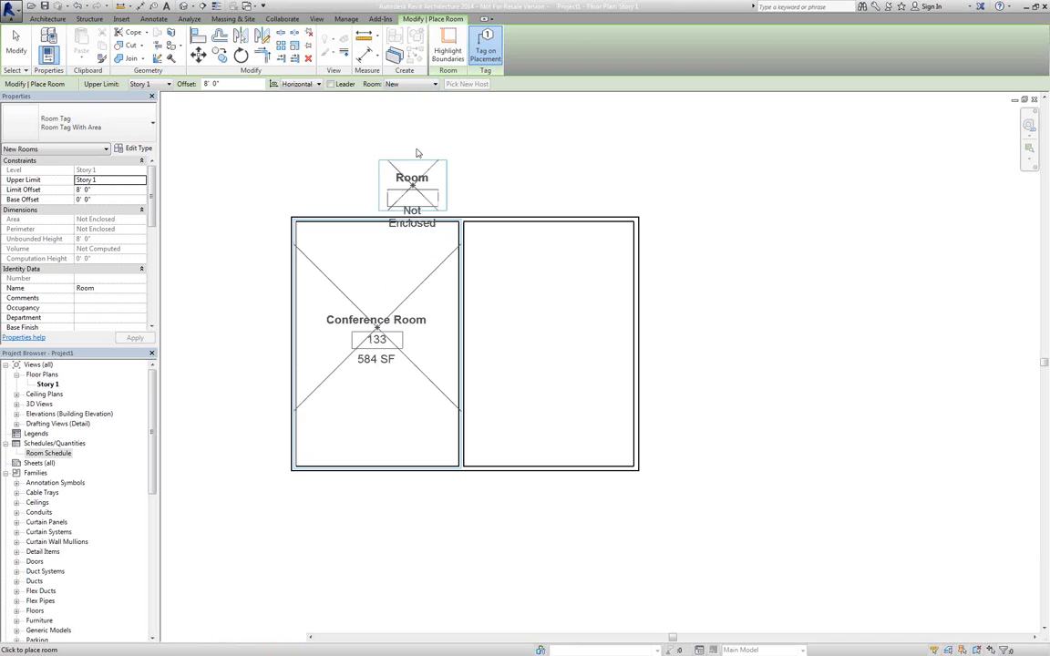
Place the synchronized room 124 Copy/Fax in the enclosure right of the dividing wall and finish placing rooms
left_click(419, 84)
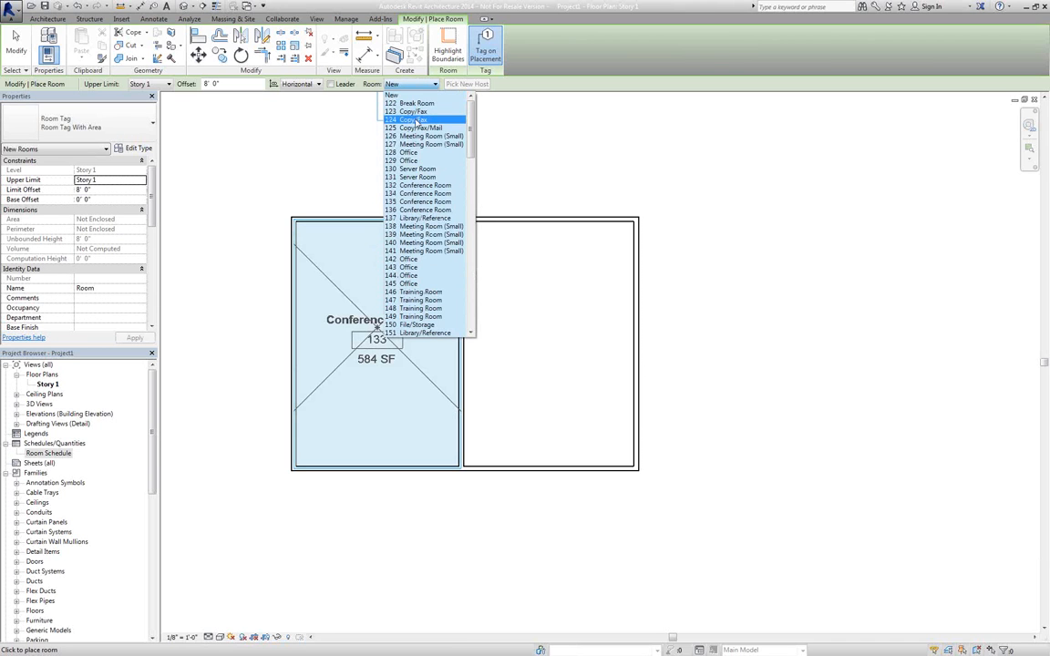
left_click(415, 119)
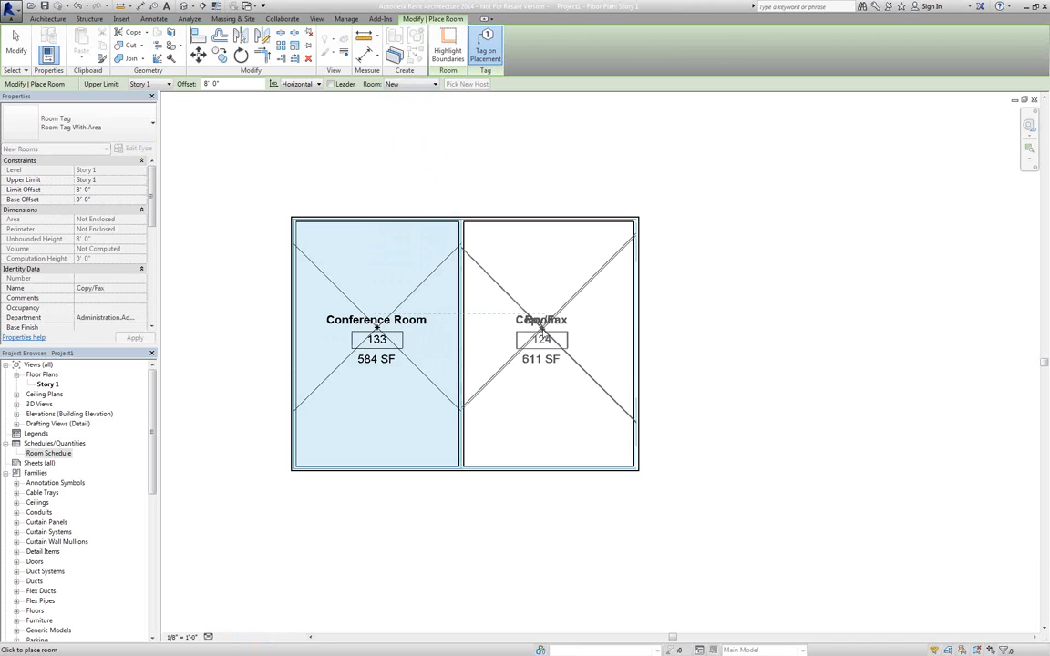
left_click(542, 329)
key("Escape")
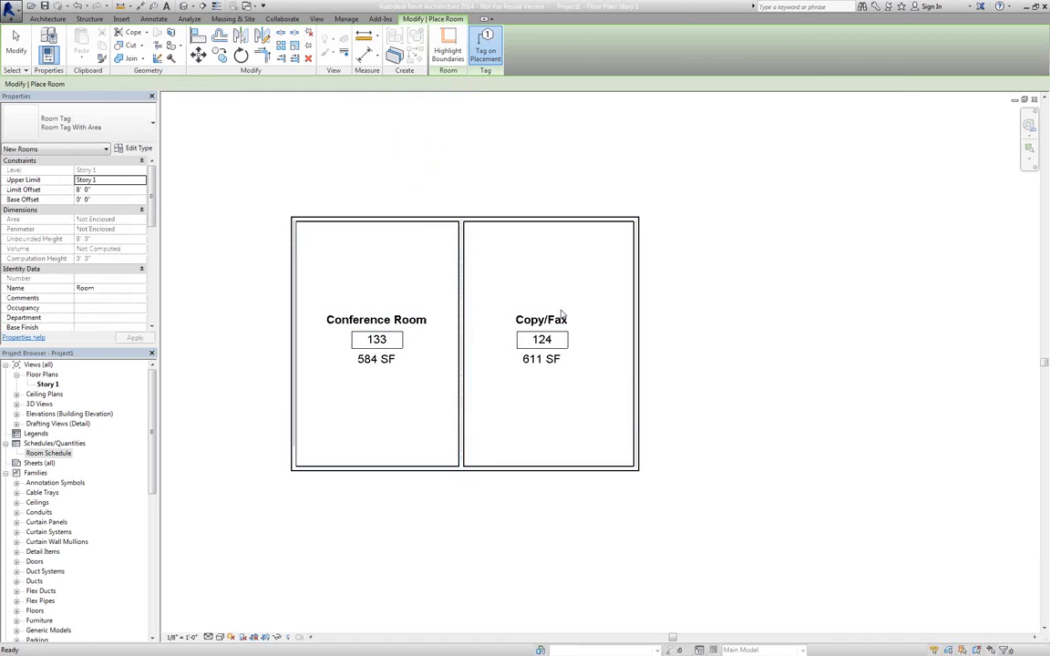
key("Escape")
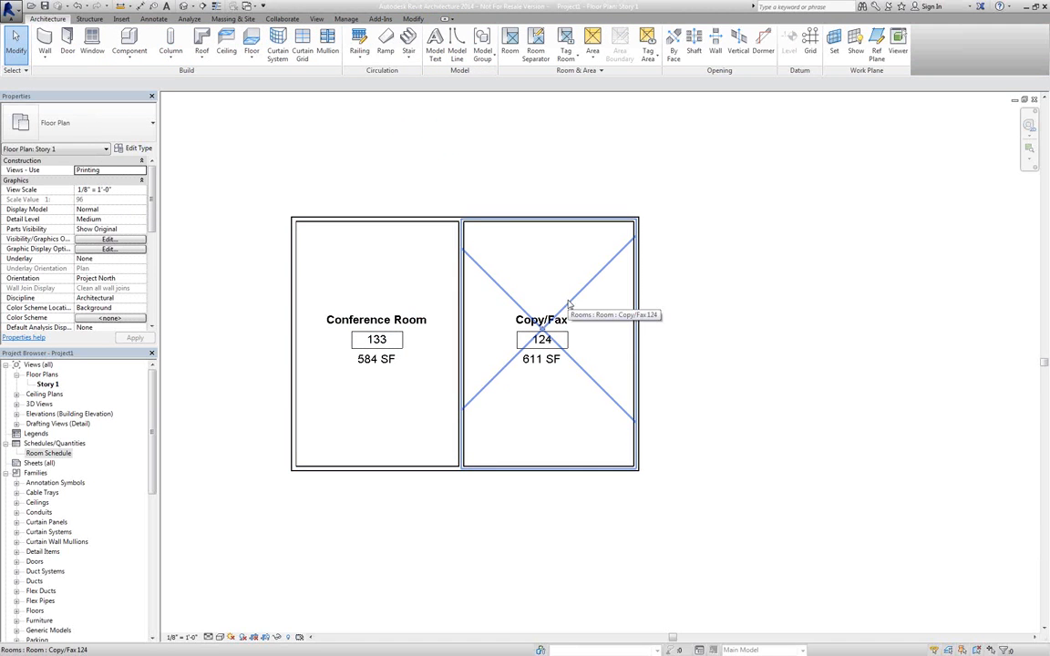
Open the Room Schedule, compare the program area and actual area of the placed Copy/Fax room 124, and close it
double_click(50, 453)
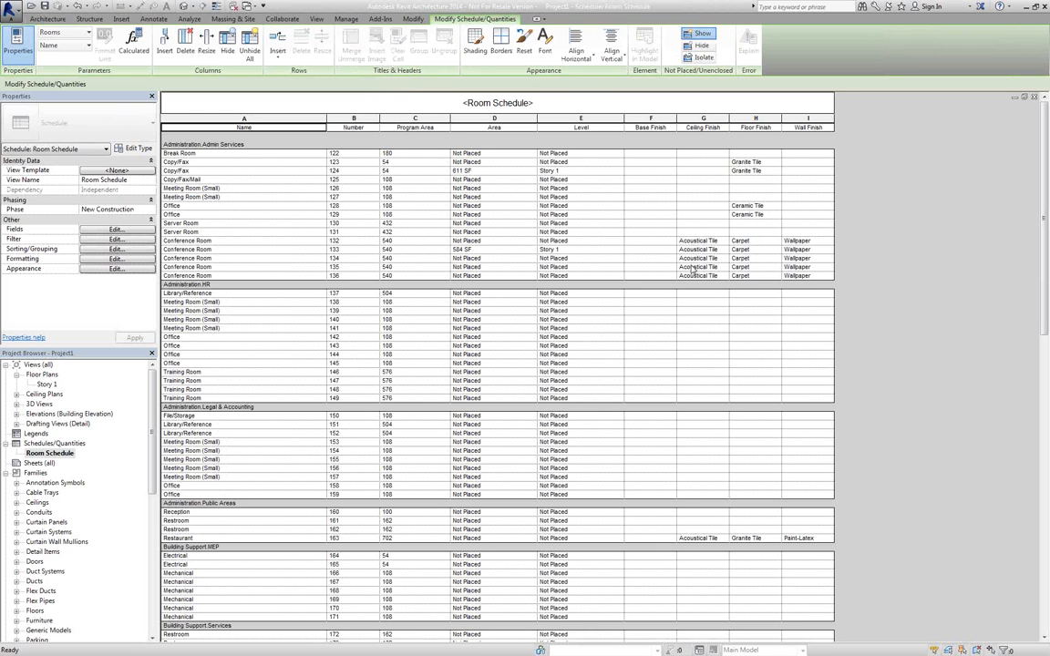
left_click(308, 173)
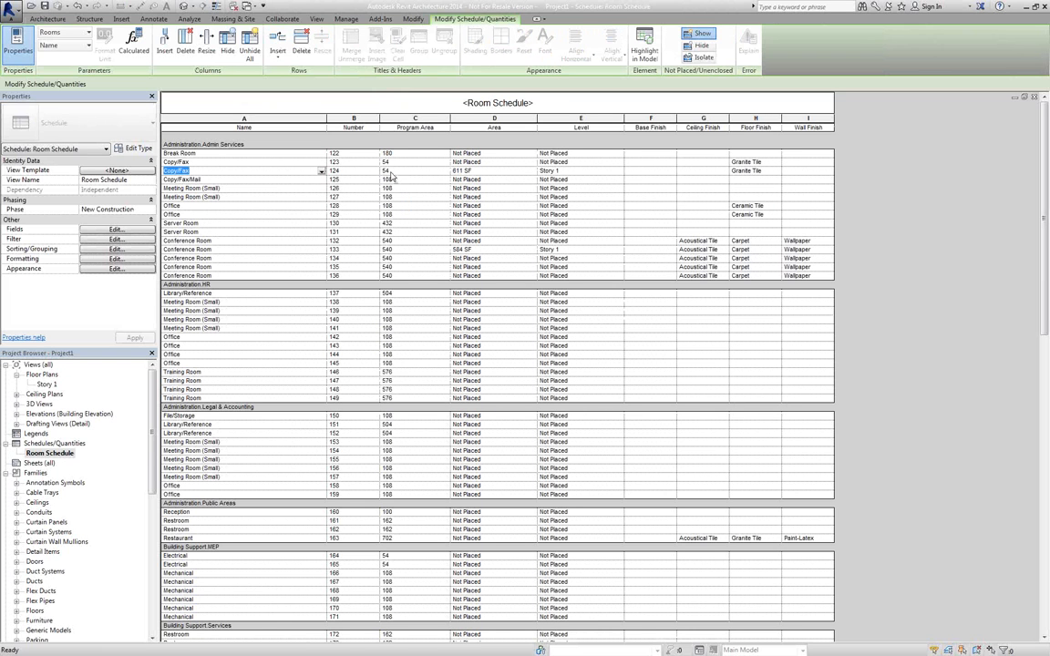
left_click(393, 172)
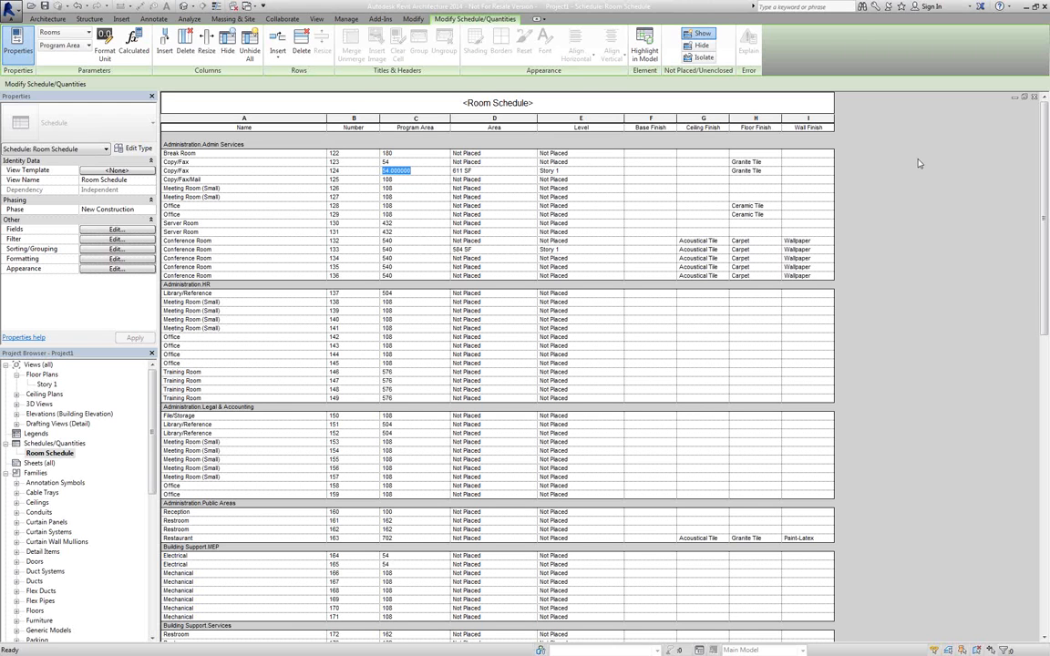
left_click(1034, 97)
Delete all the walls and placed rooms from the Story 1 floor plan
left_click(782, 359)
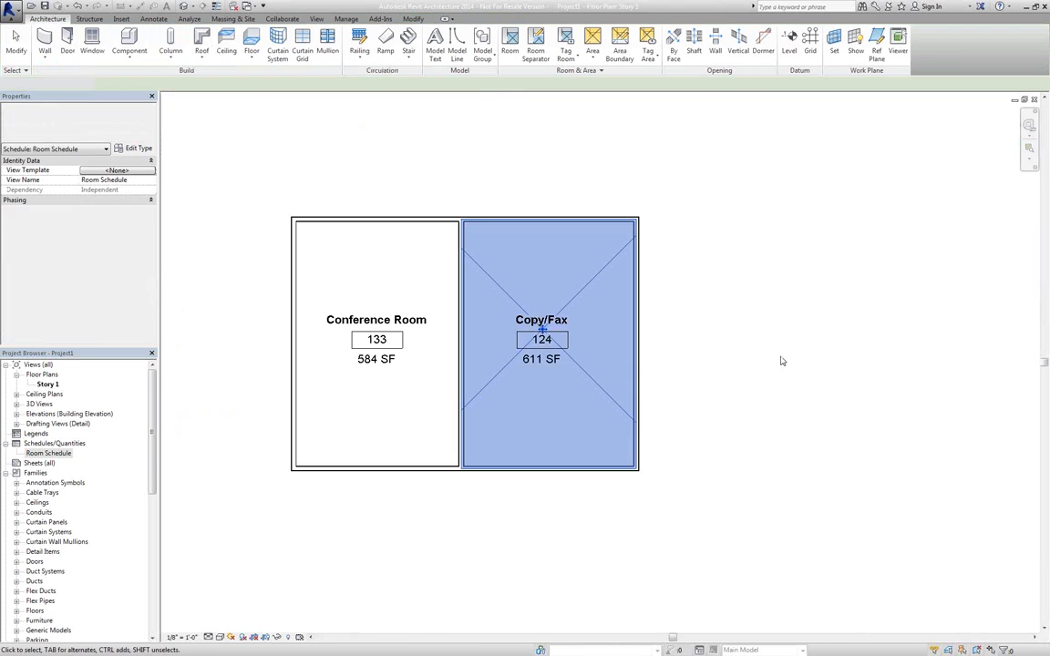
left_click_drag(745, 527, 221, 148)
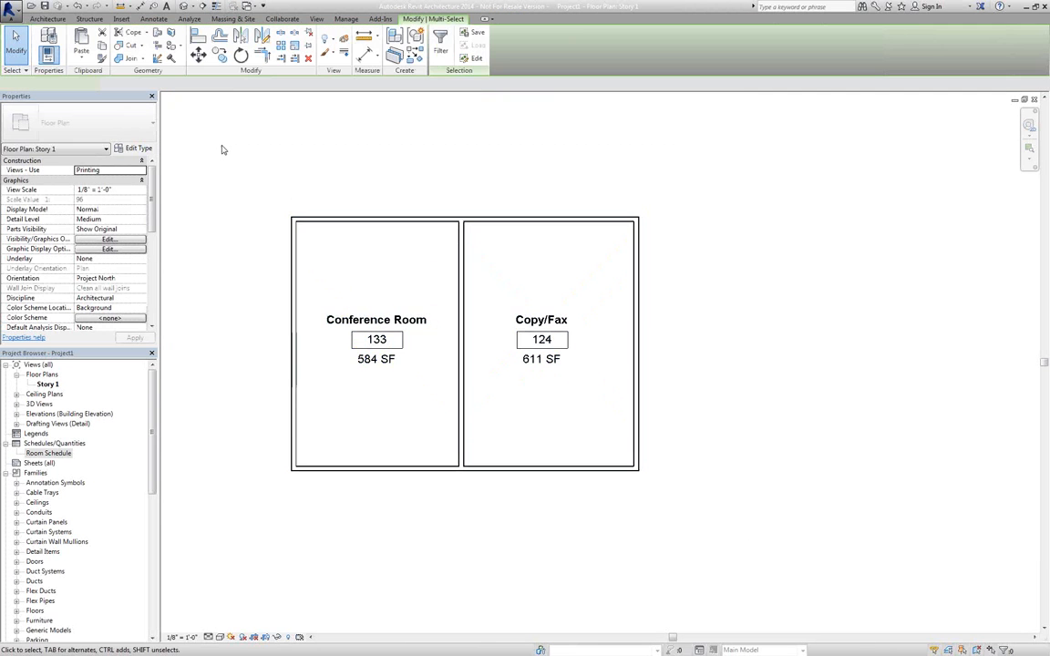
key("Delete")
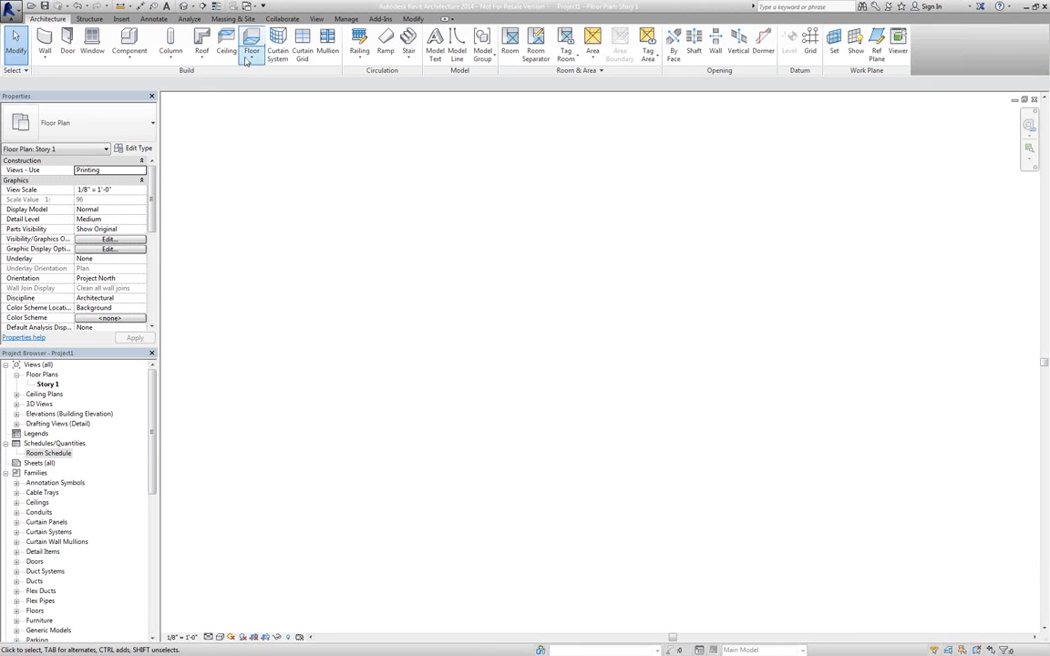
Synchronize the design from Affinity scenario Layout 1 as rooms, including room items and walls, and read through the synchronization log
left_click(381, 18)
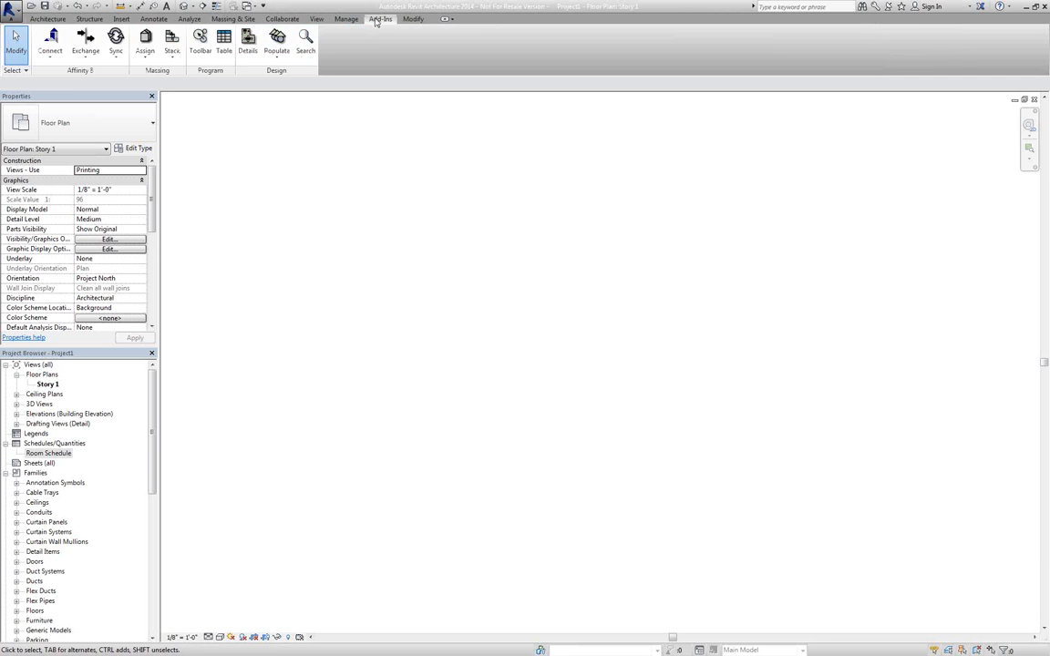
left_click(116, 44)
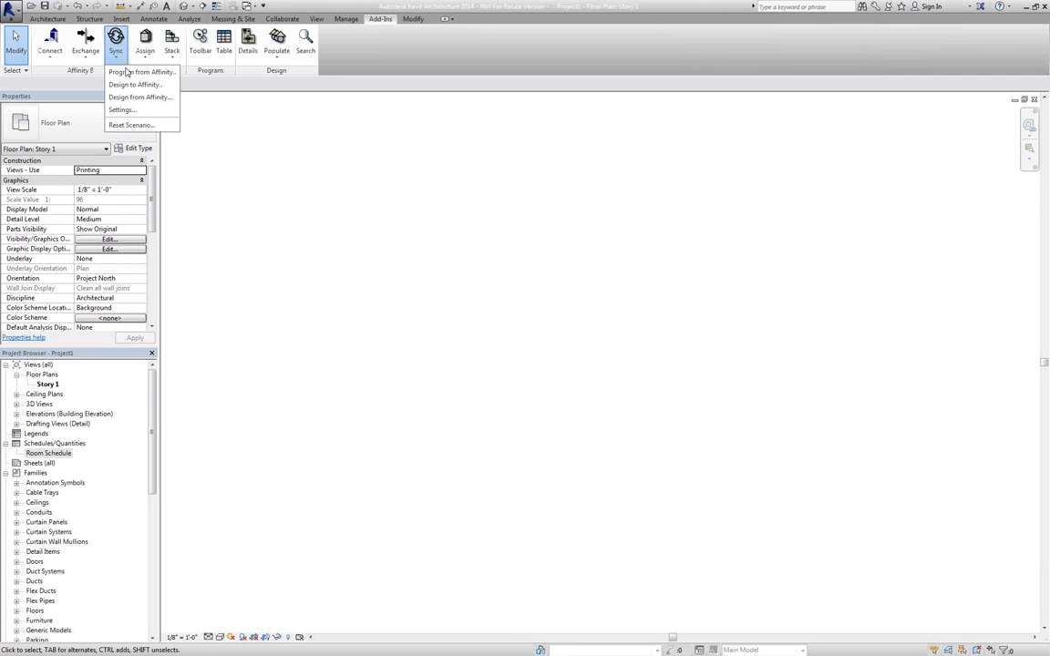
left_click(149, 98)
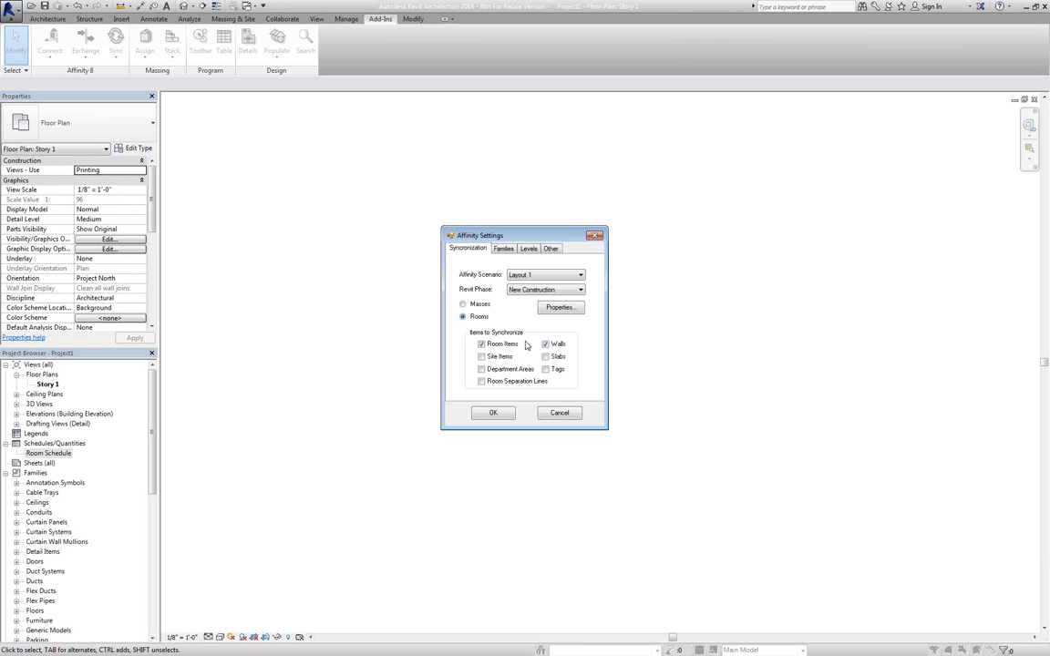
left_click(493, 413)
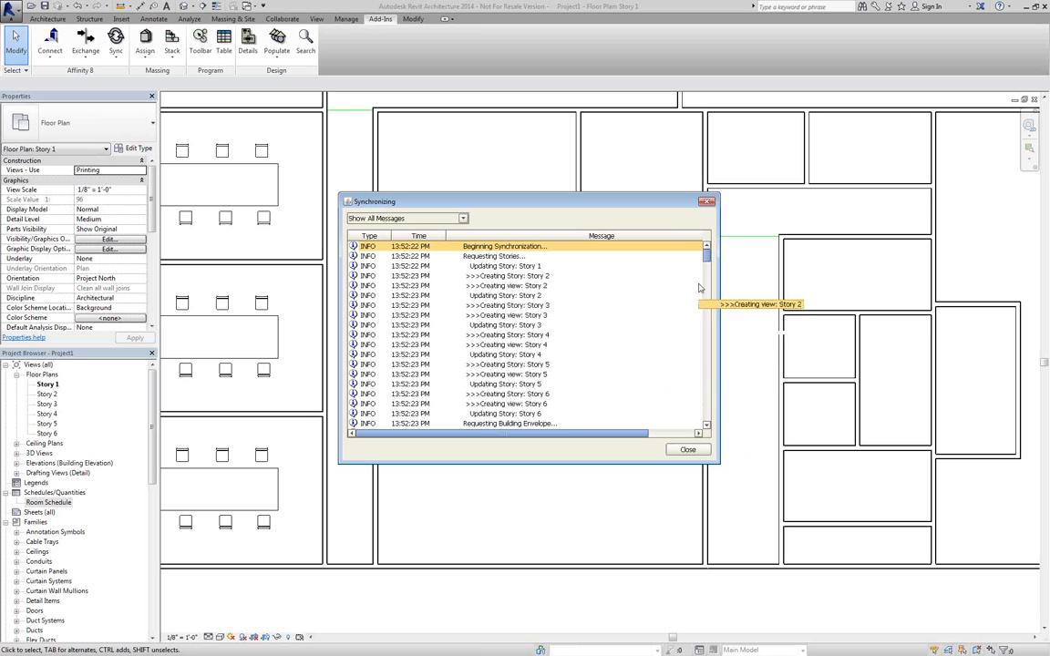
left_click_drag(707, 261, 702, 454)
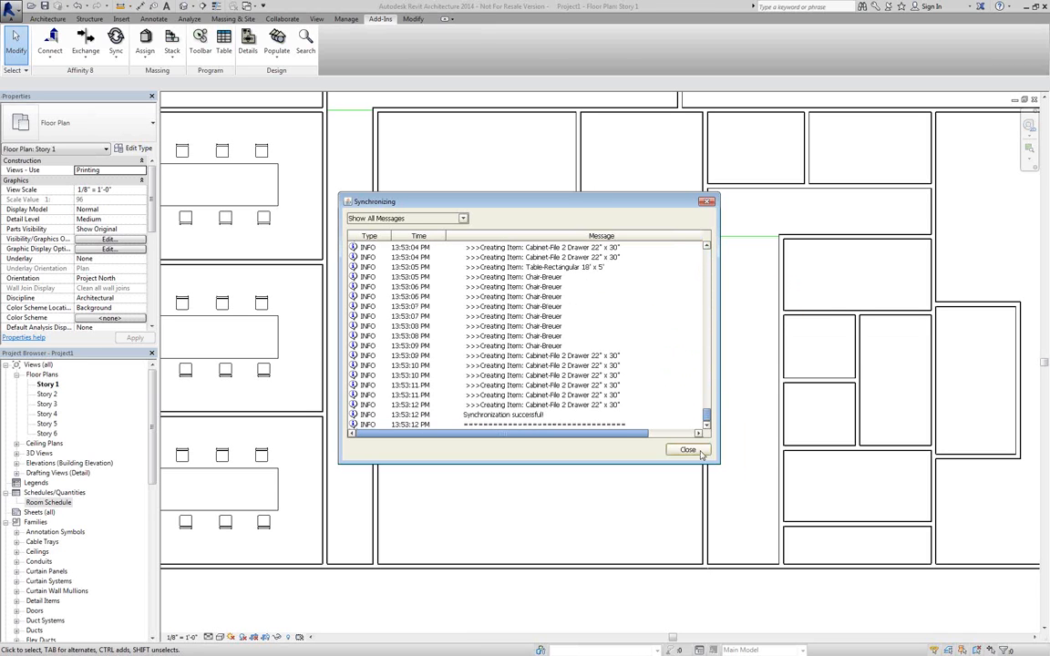
left_click(687, 450)
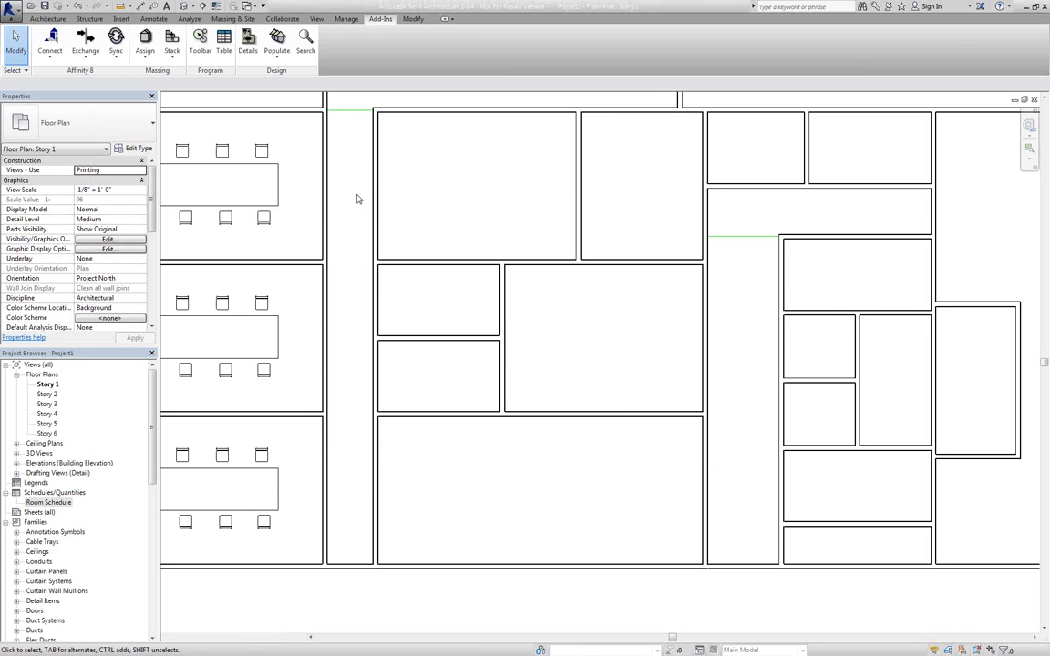
Examine the synchronized building in the Story 1 plan and the default 3D view, and close the 3D view
scroll(382, 331, "down", 3)
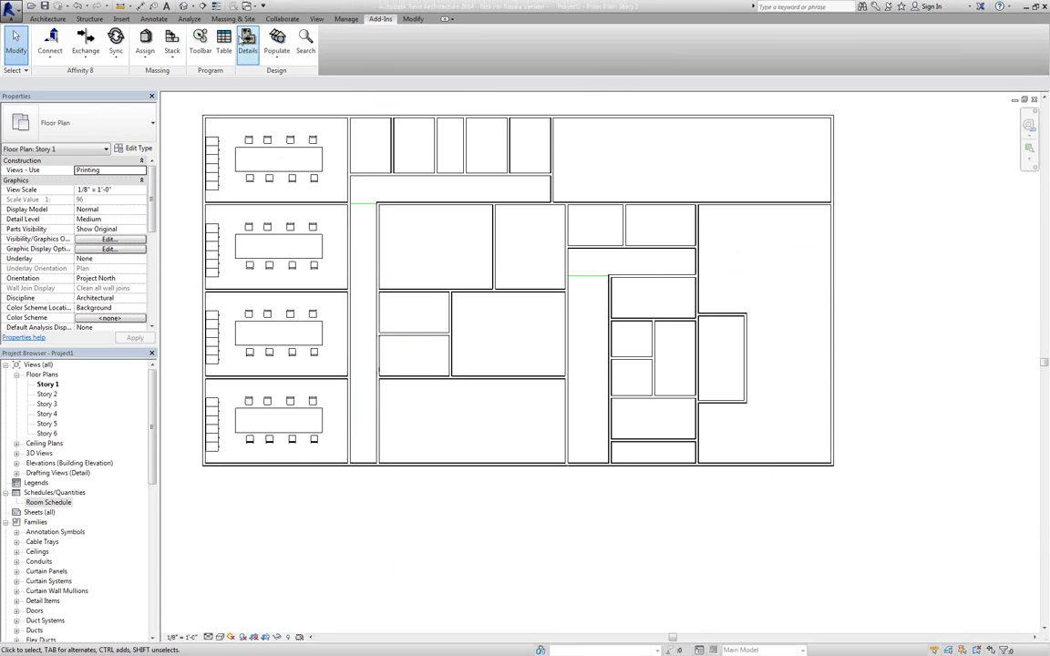
left_click(184, 5)
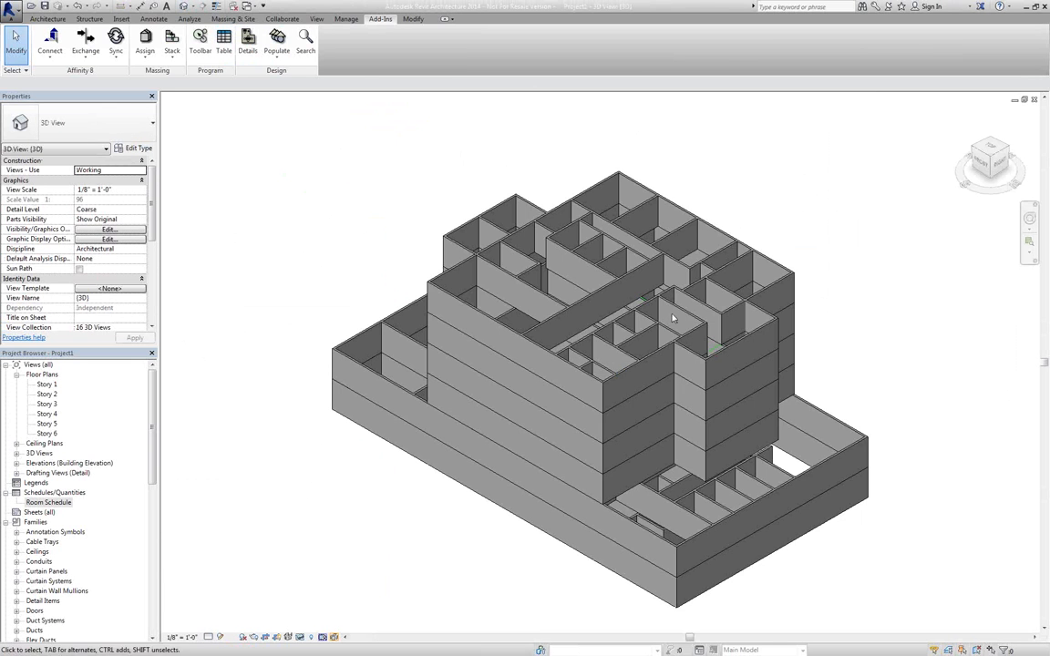
scroll(585, 366, "down", 3)
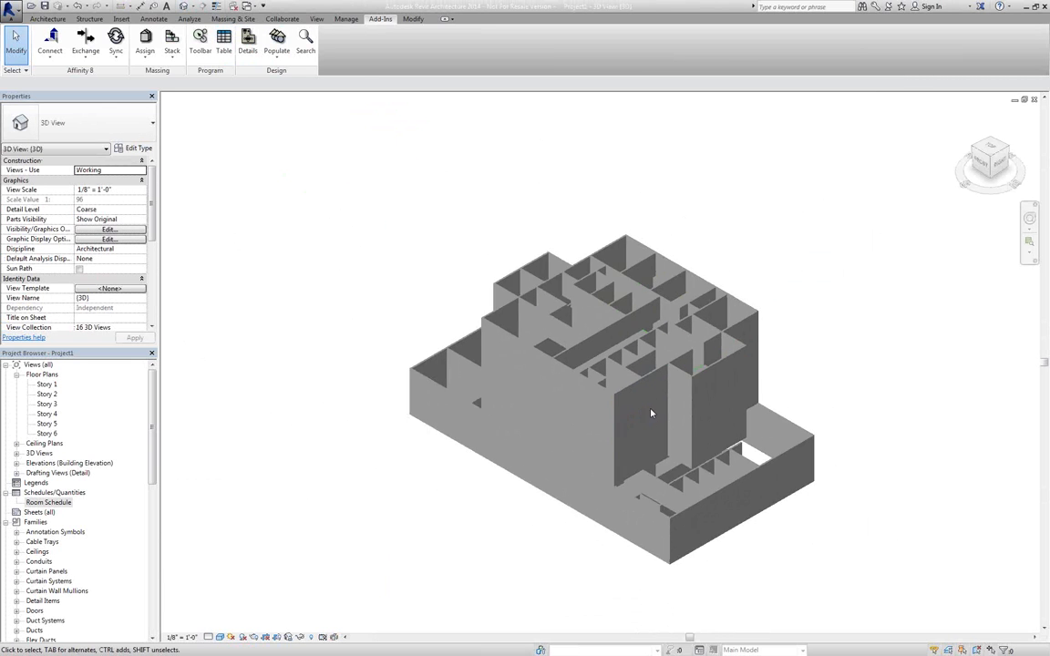
scroll(578, 555, "up", 1)
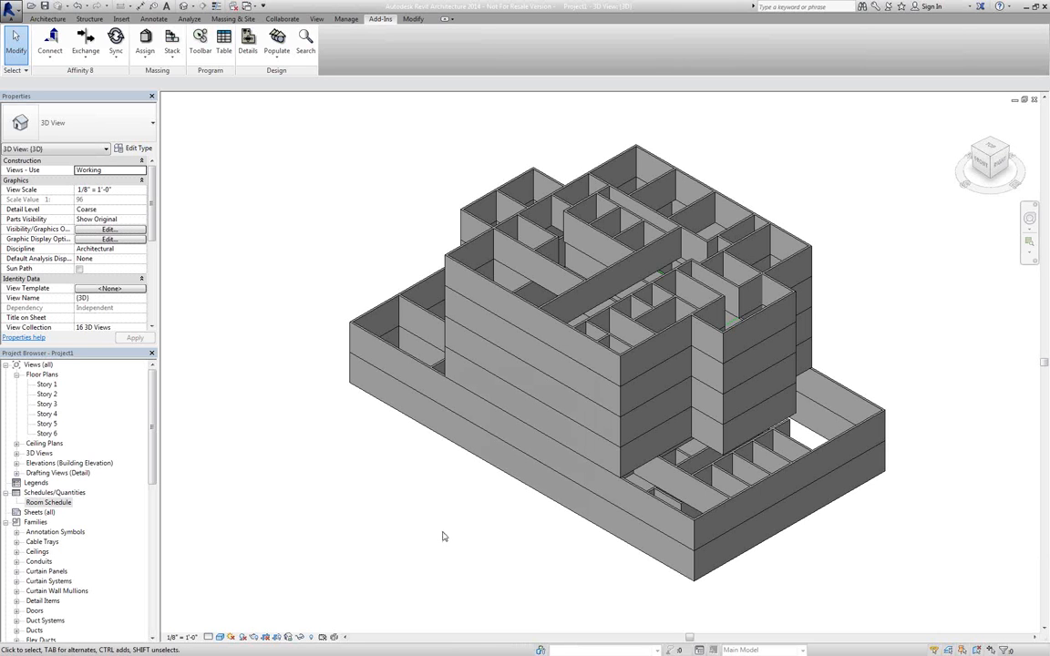
scroll(428, 546, "up", 1)
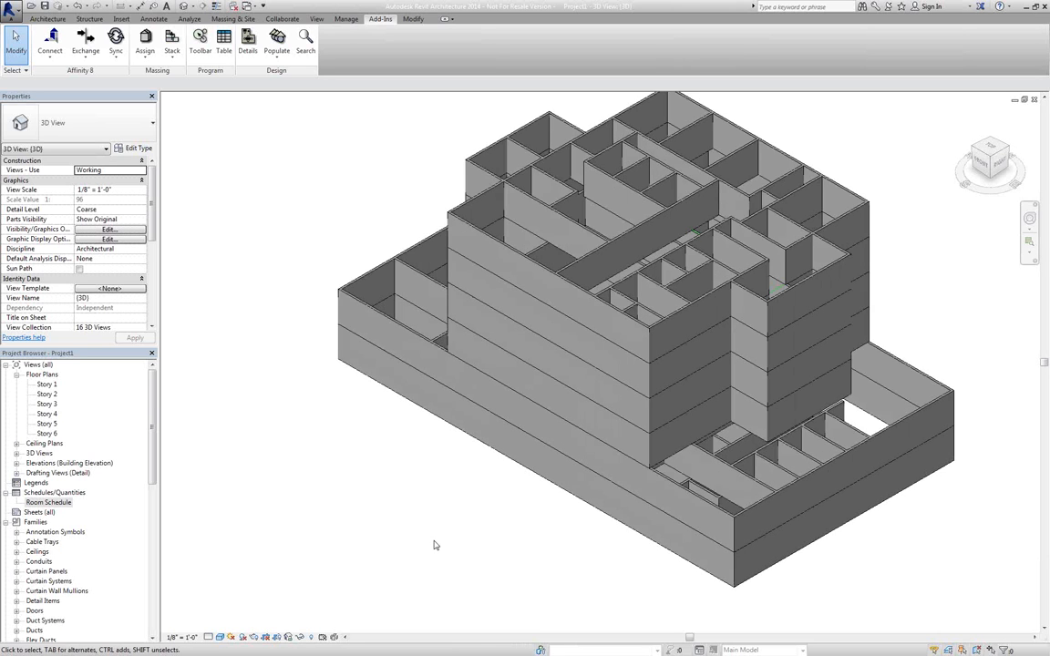
scroll(434, 545, "down", 2)
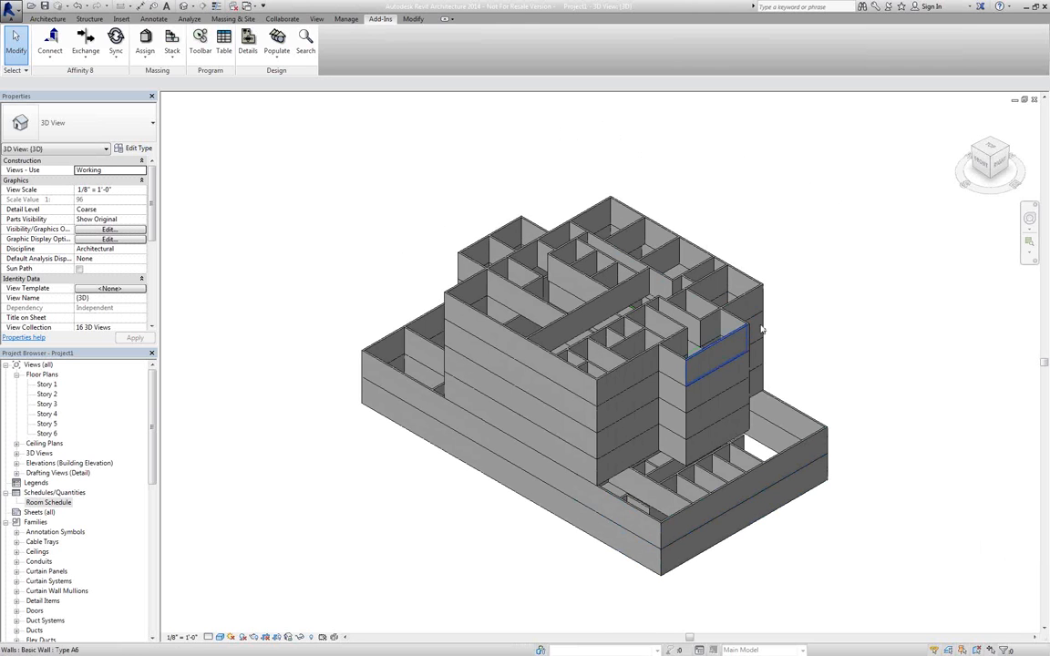
left_click(1036, 100)
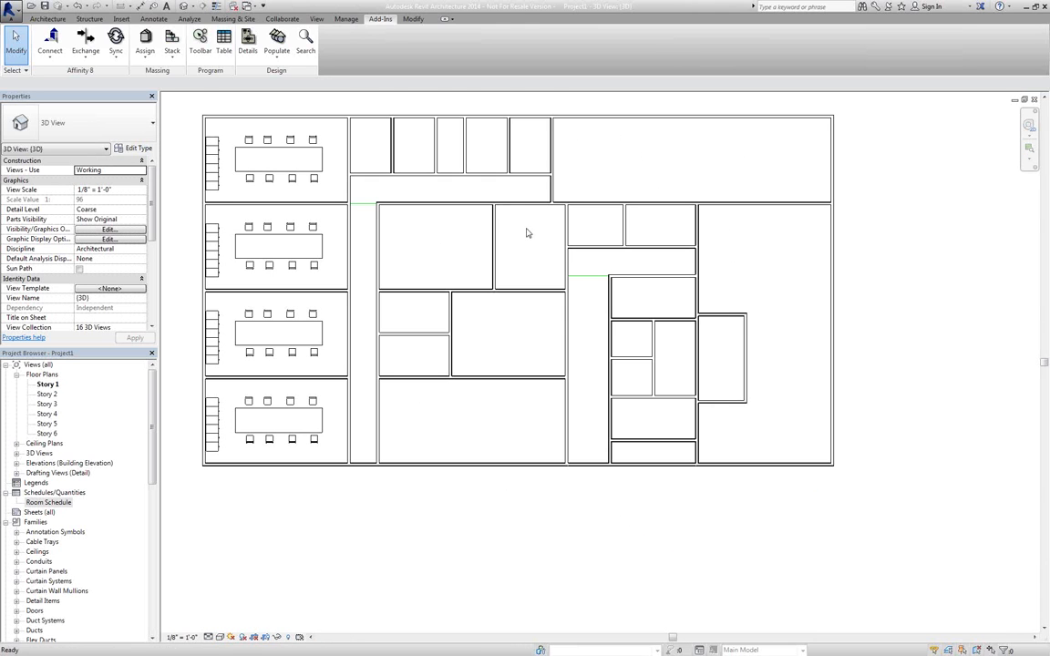
Tag all untagged rooms on the Story 1 floor plan with the Room Tag With Area type
left_click(152, 19)
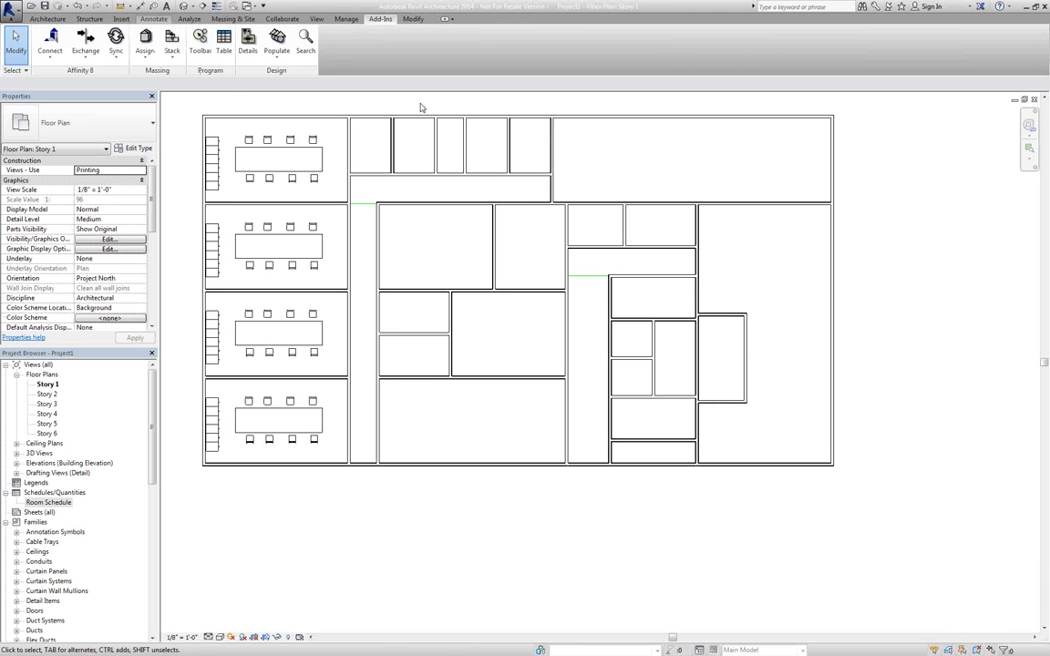
left_click(576, 43)
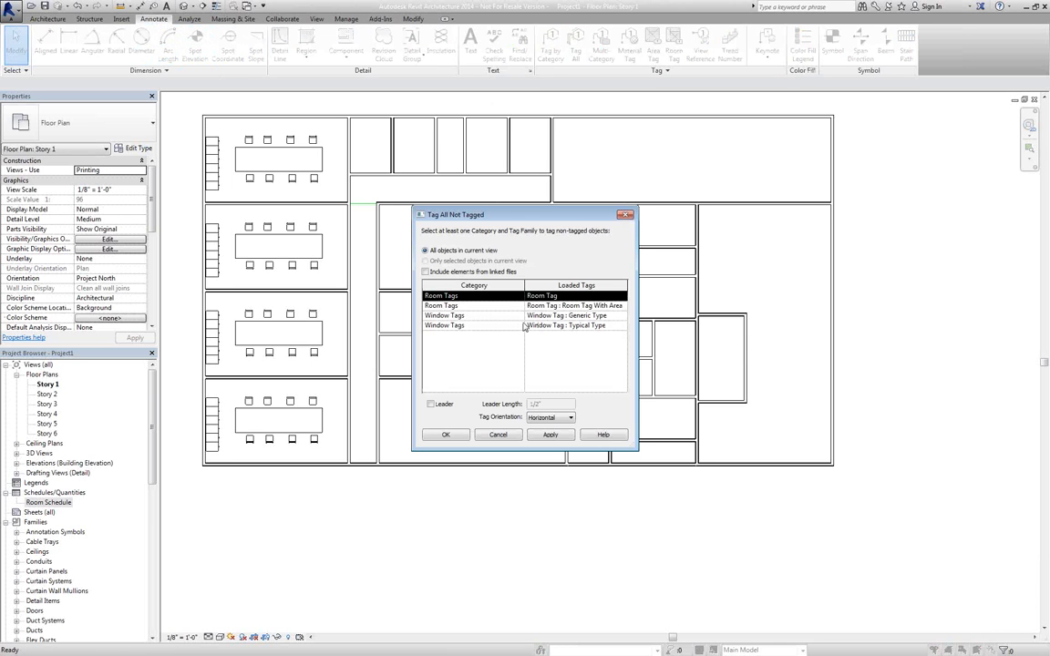
left_click(458, 306)
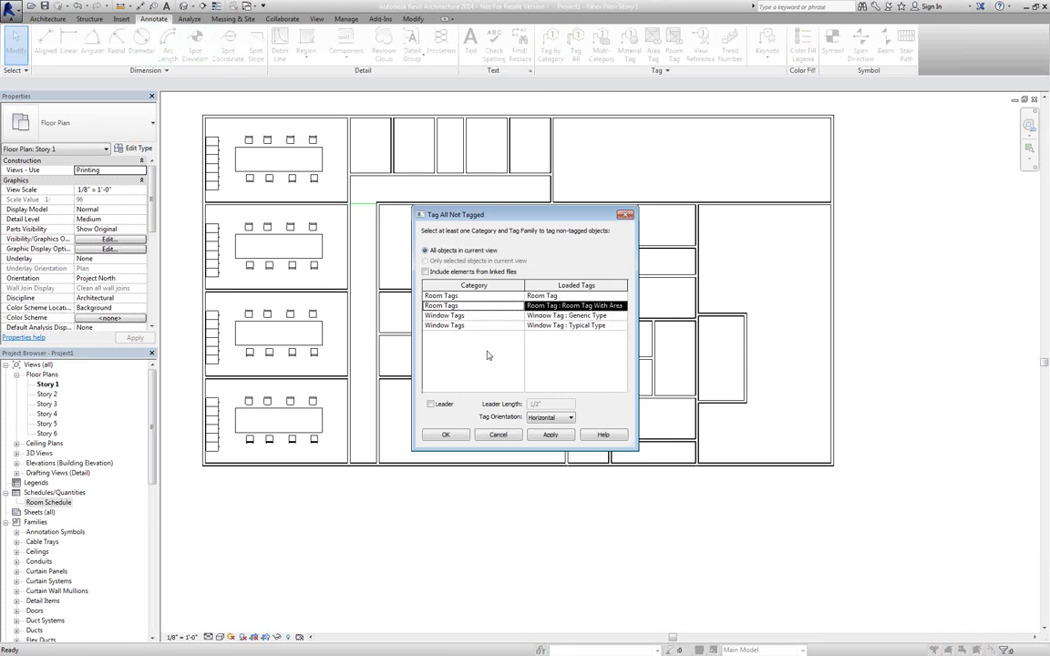
left_click(551, 435)
left_click(448, 435)
scroll(461, 554, "down", 1)
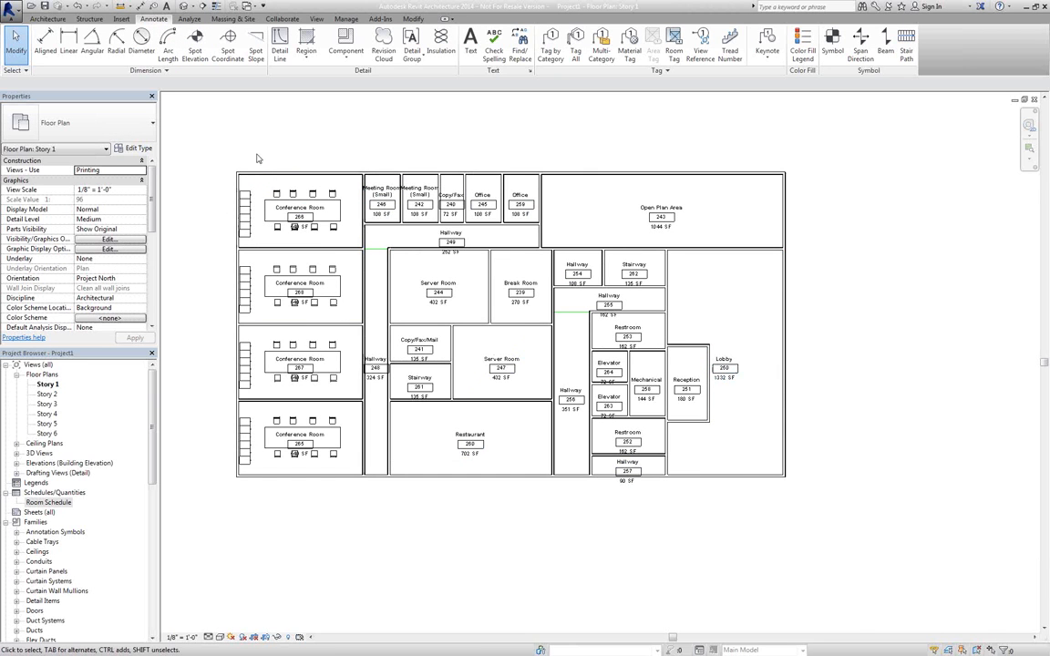
Shorten the outer wall of Conference Room 266 at its lower end and move it outward by about 7'
scroll(255, 157, "up", 2)
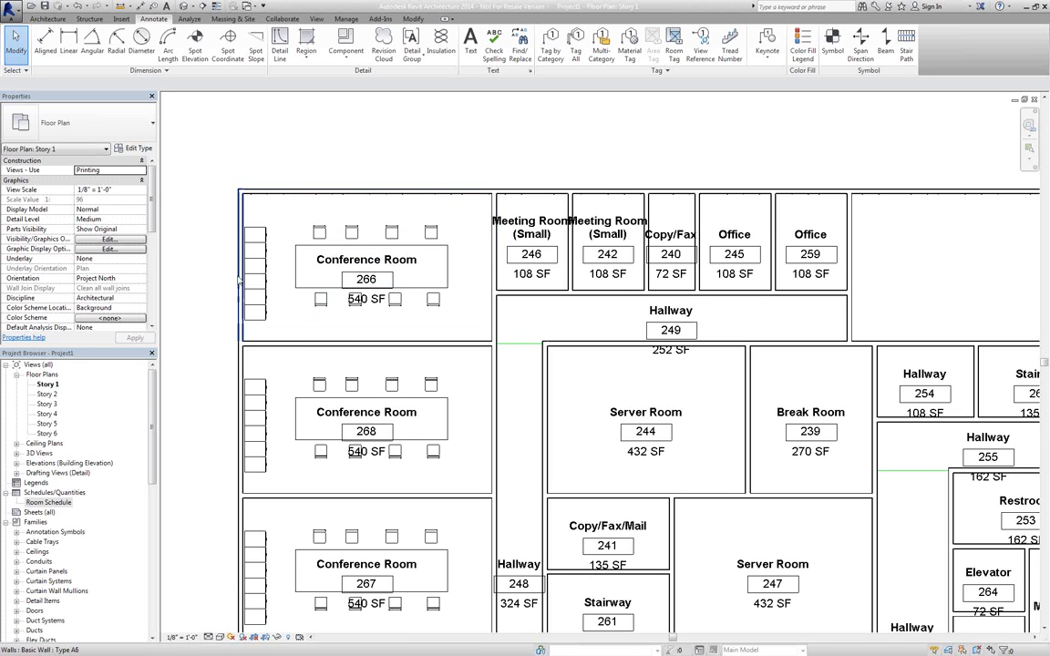
left_click(239, 324)
left_click_drag(241, 343, 239, 318)
left_click_drag(243, 234, 176, 224)
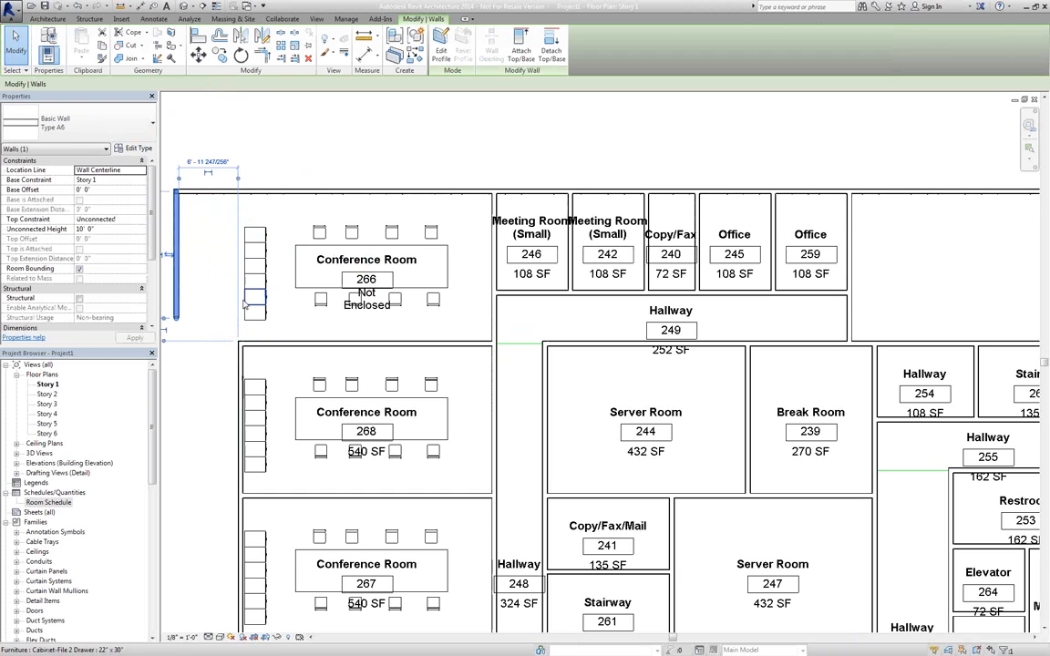
Trim/extend the partition below Conference Room 266 and the moved outer wall to a corner, enclosing the room
key("t")
key("r")
left_click(273, 345)
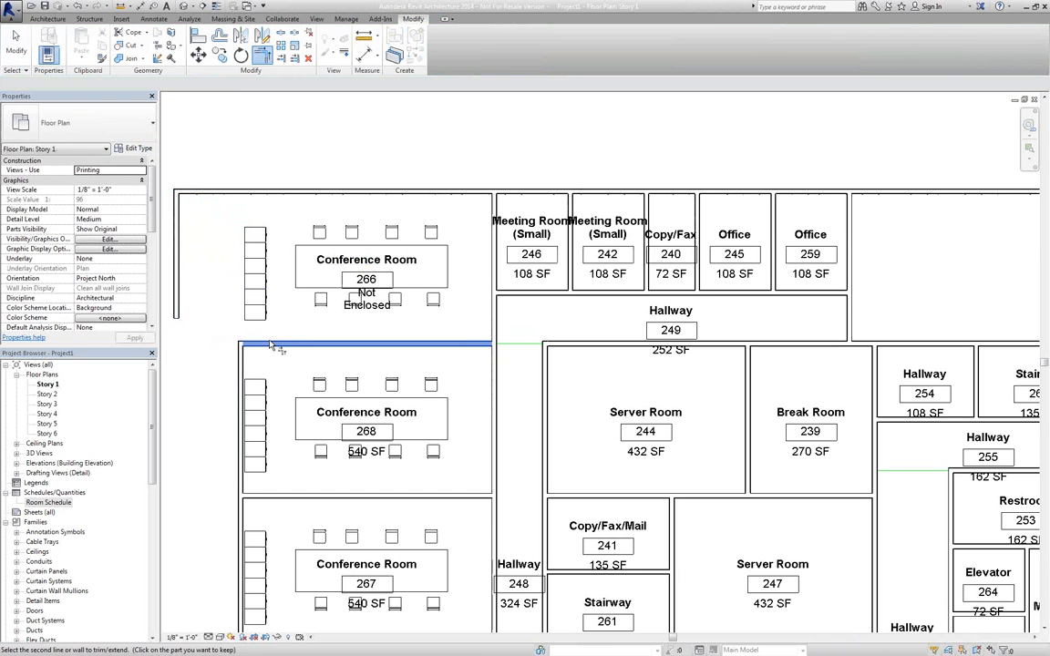
left_click(179, 301)
scroll(372, 264, "down", 2)
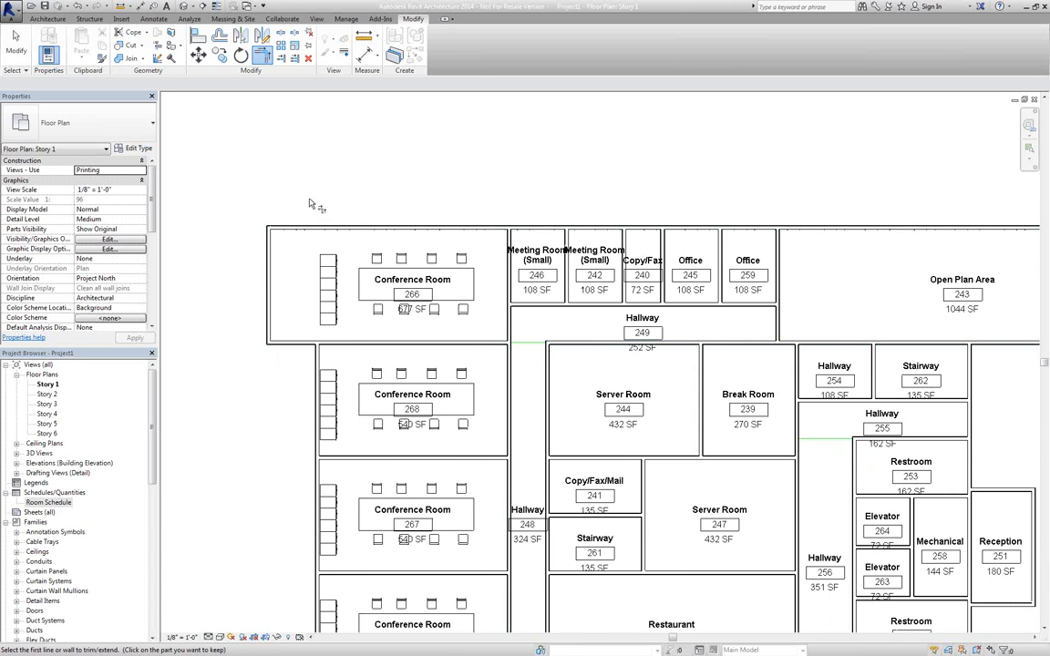
Leave the trim command and synchronize the design to Affinity for scenario Layout 1 with Rooms and Room Items, then close the log
key("Escape")
key("Escape")
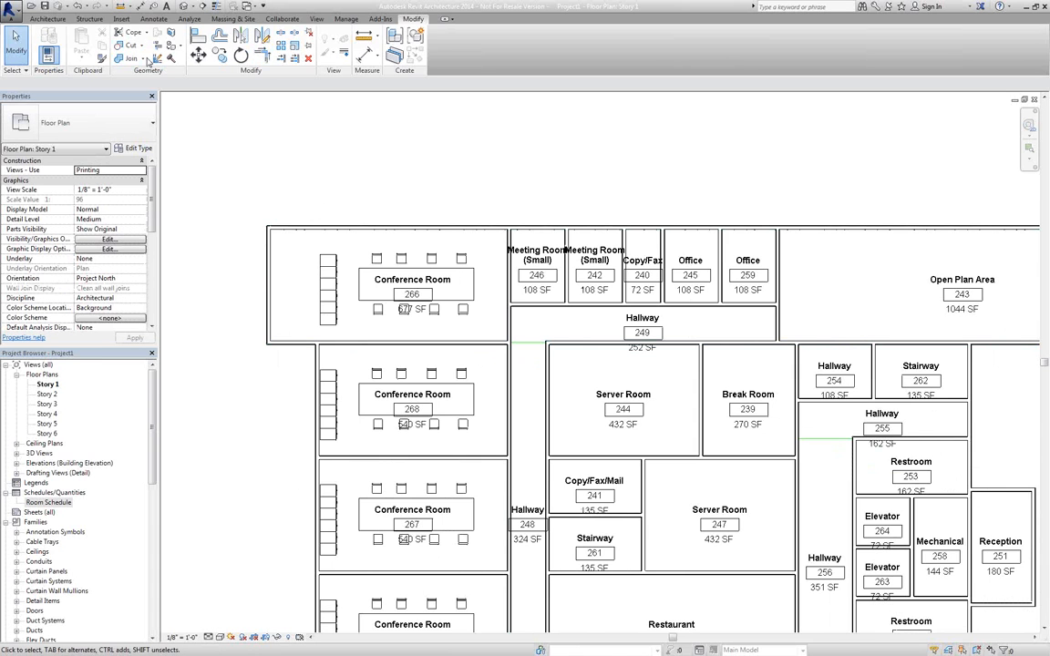
left_click(373, 20)
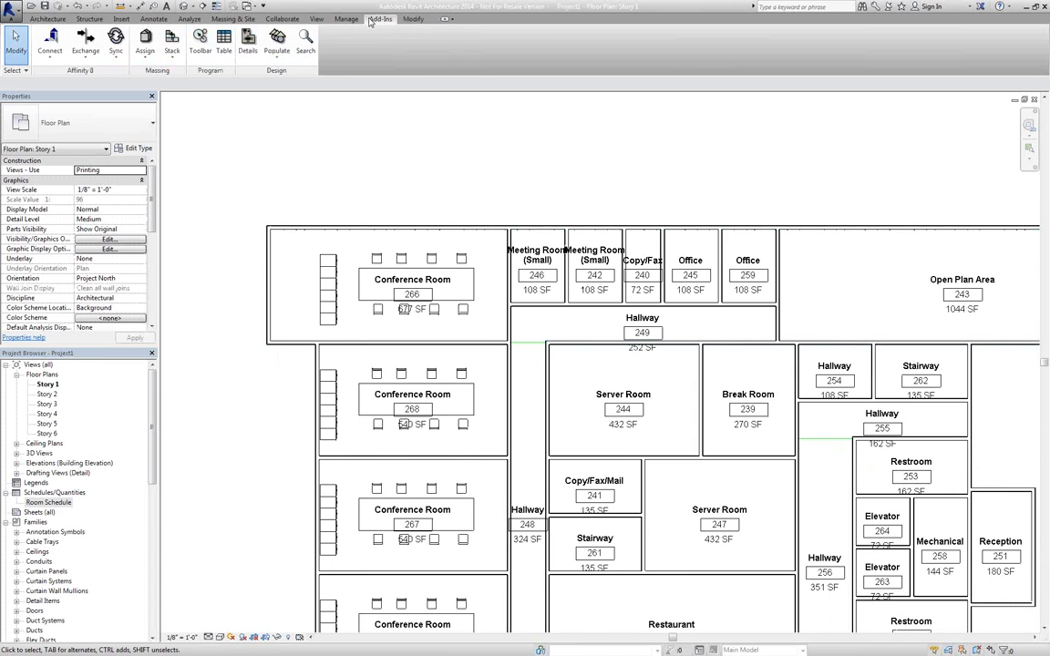
left_click(115, 46)
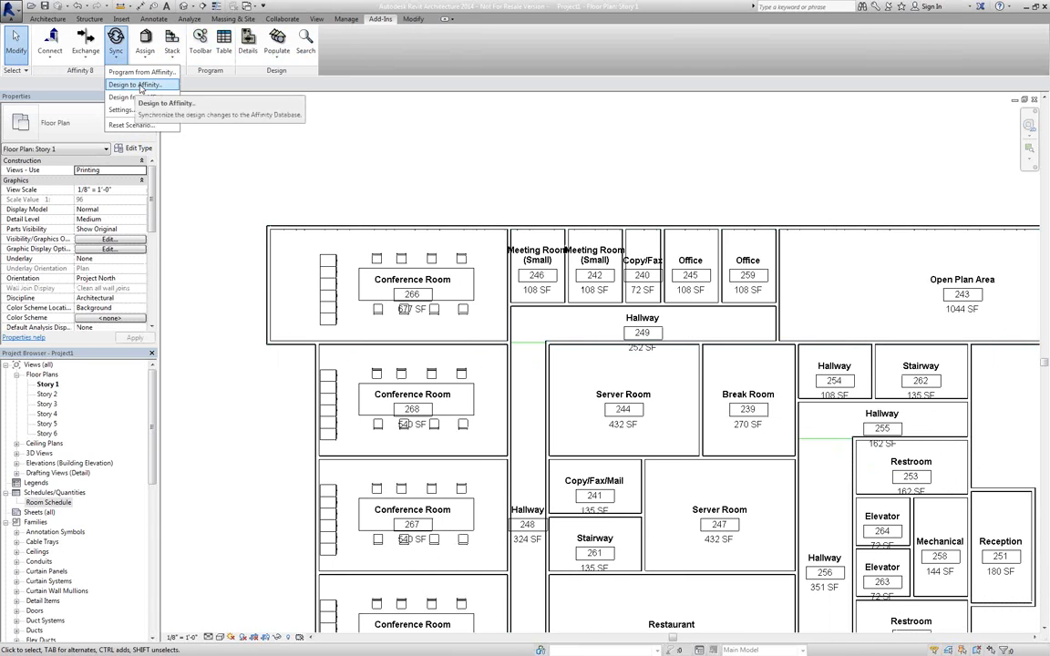
left_click(123, 110)
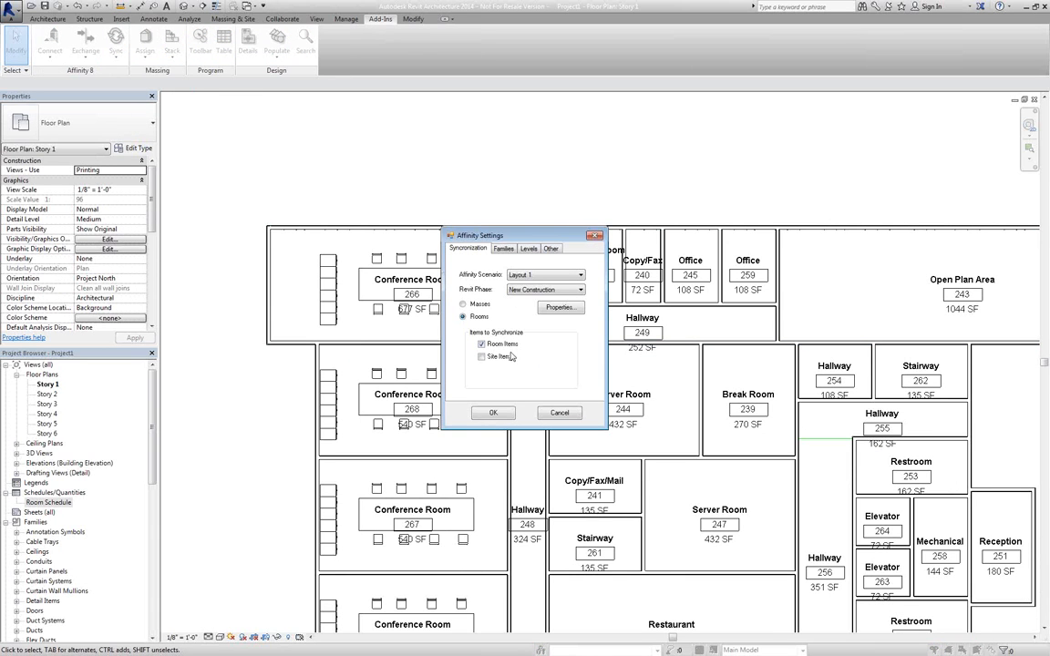
left_click(491, 414)
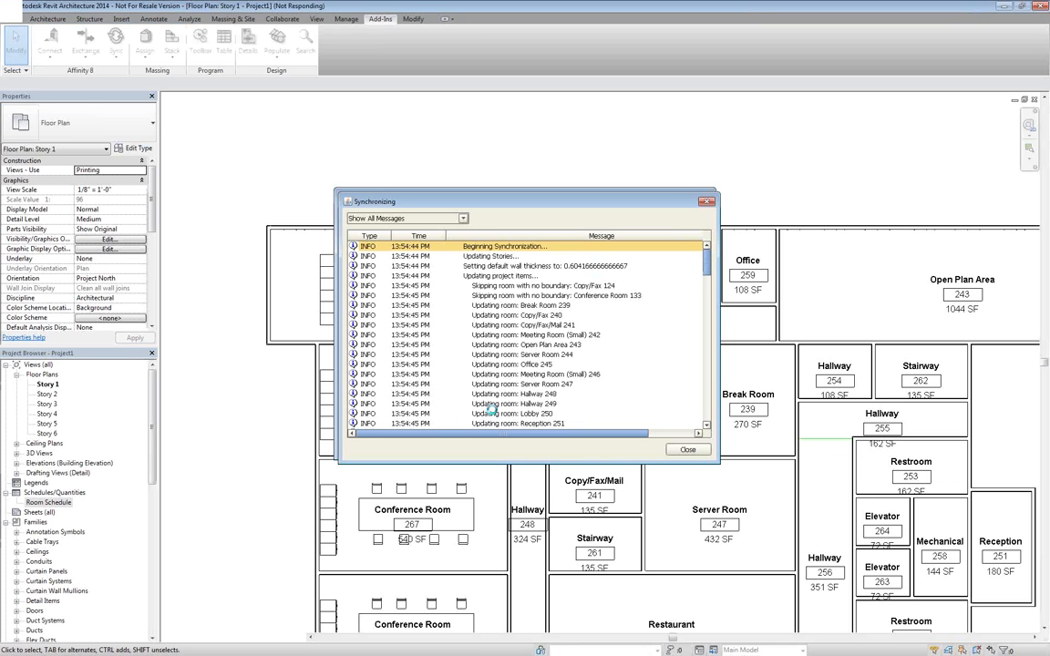
left_click(506, 353)
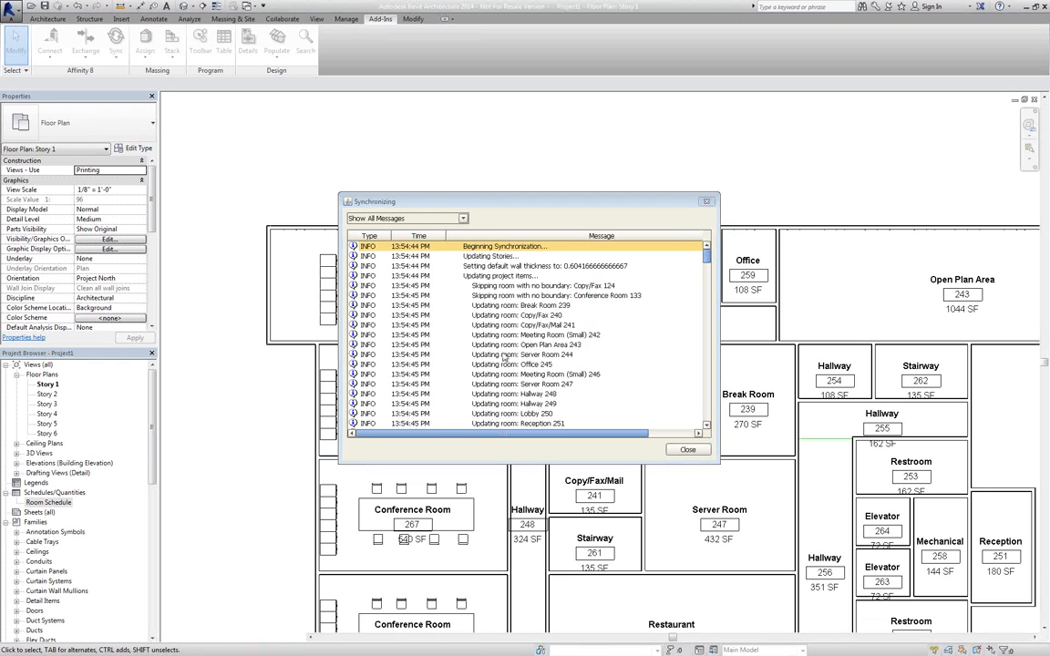
left_click(687, 450)
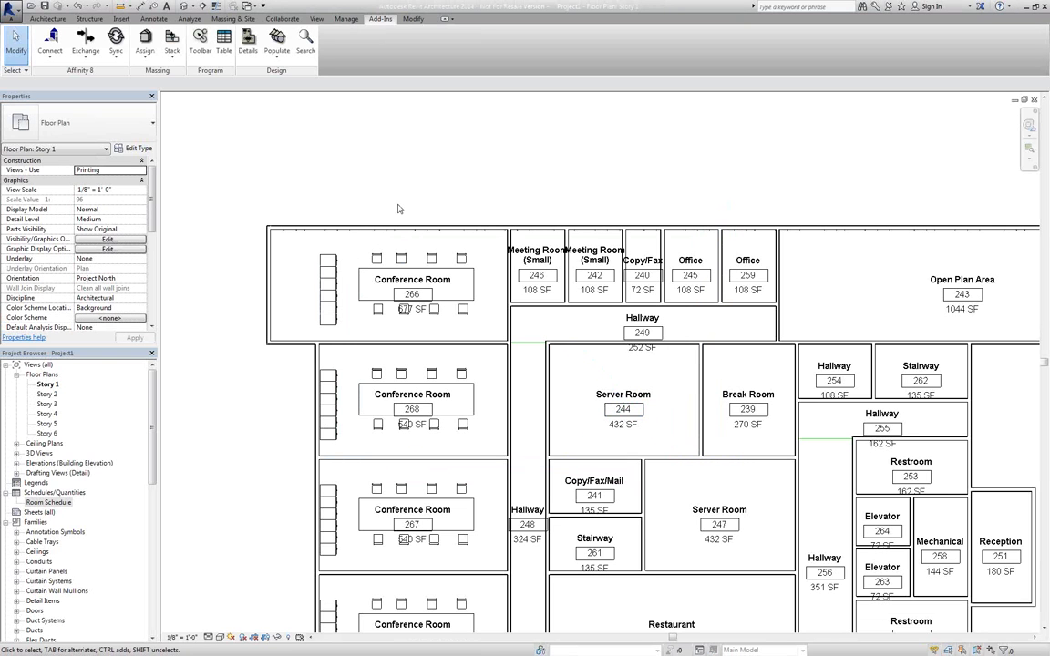
Open the space program table, enlarge its window and display the Program-Actual view
left_click(224, 44)
left_click_drag(434, 146, 308, 50)
left_click_drag(558, 420, 737, 594)
left_click(364, 66)
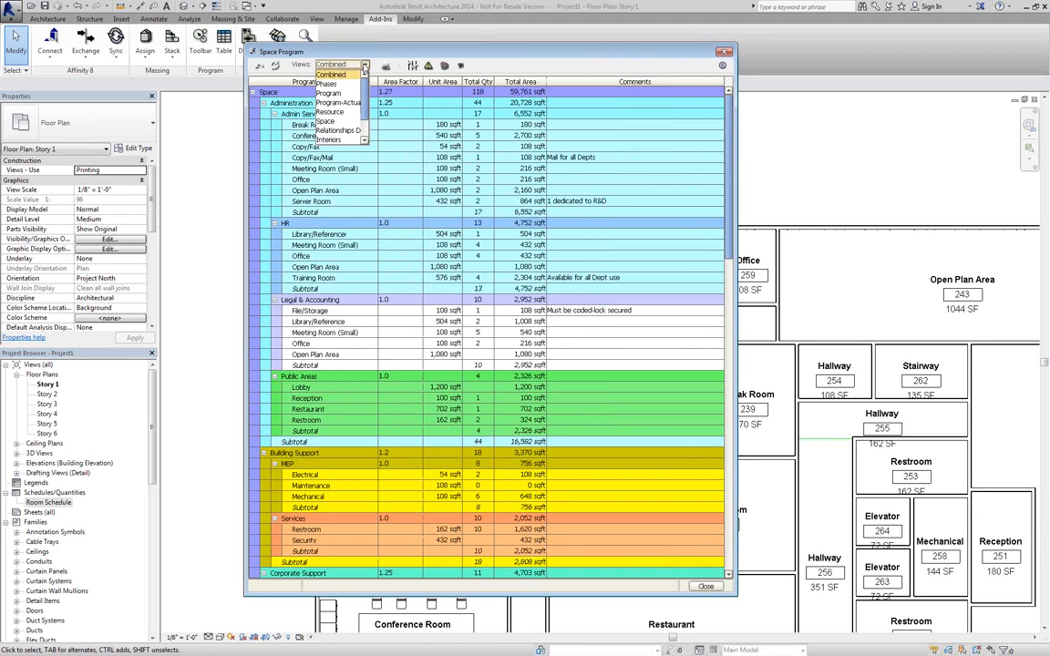
left_click(348, 101)
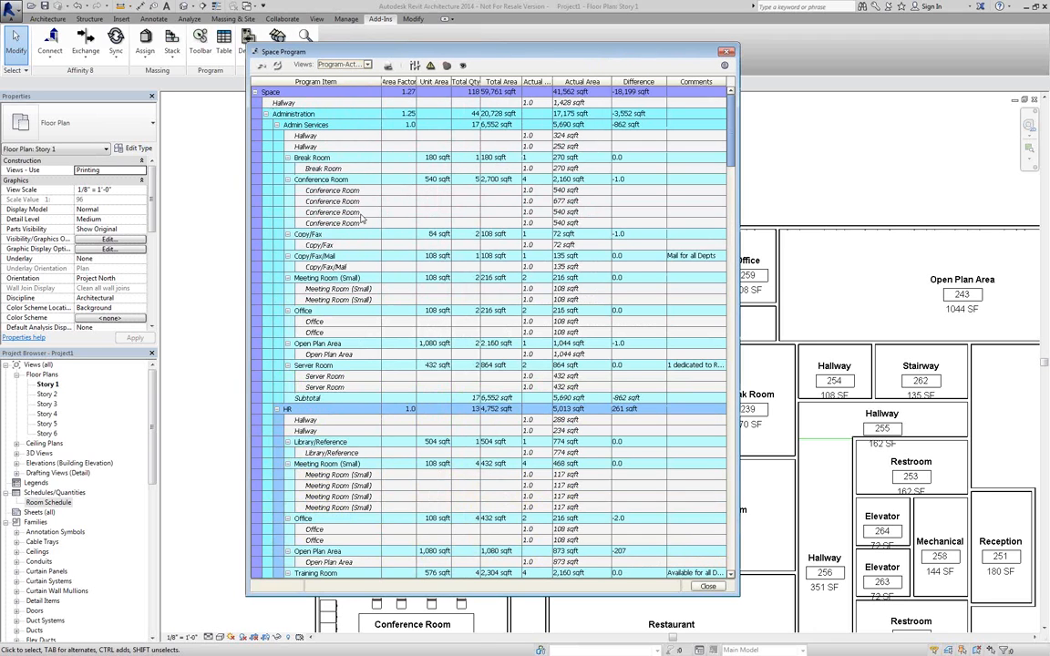
Compare the Conference Room program item with its designed rooms, highlight the program discrepancies, and close the table
left_click(343, 182)
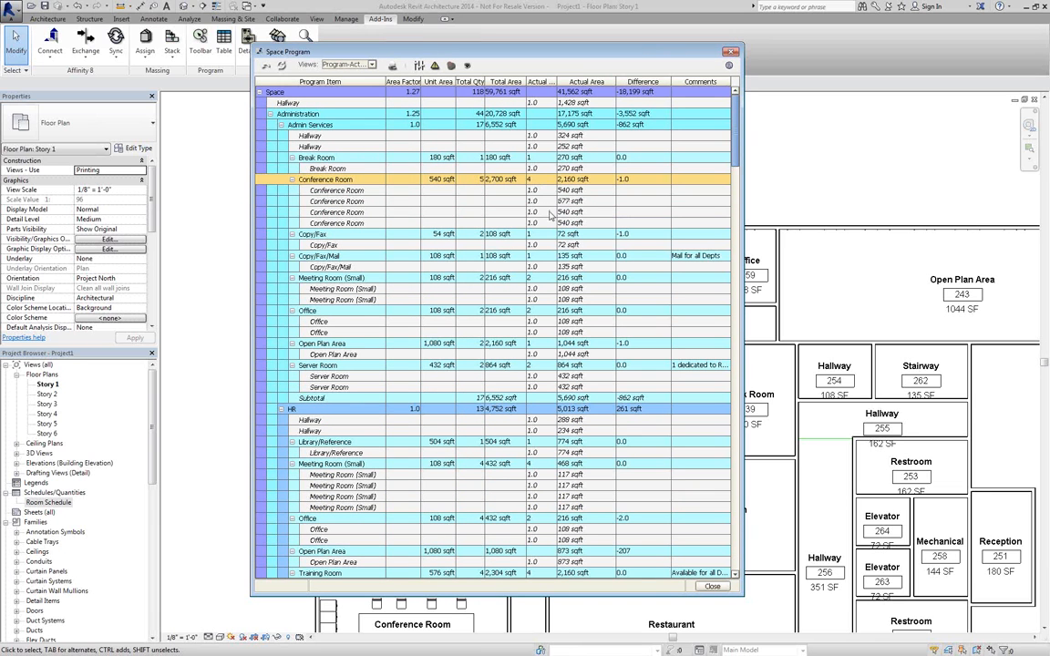
left_click(557, 203)
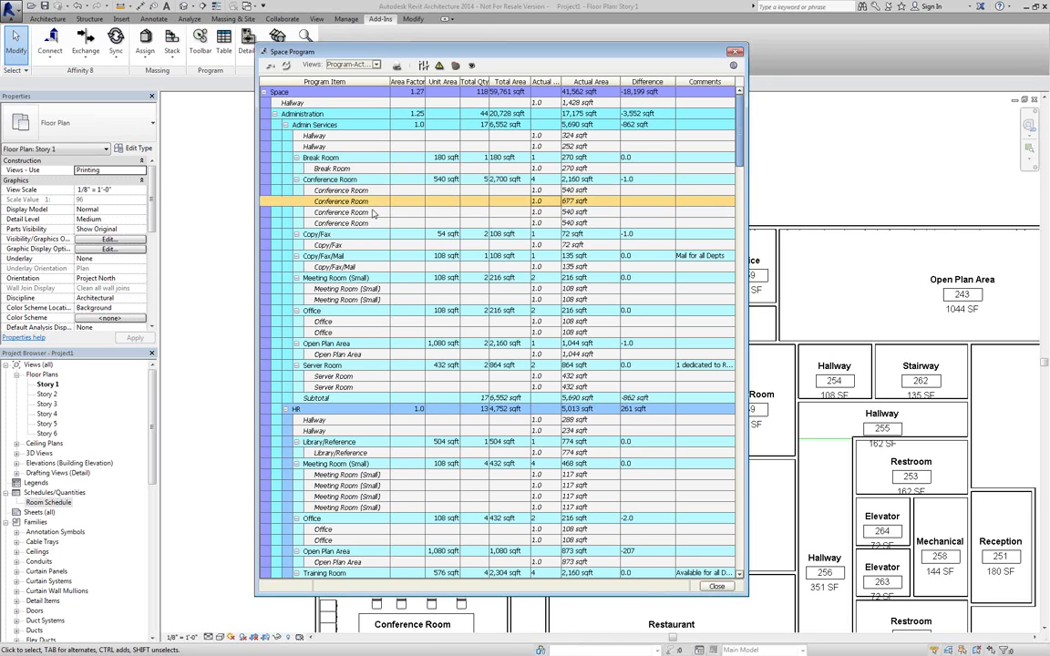
left_click(439, 68)
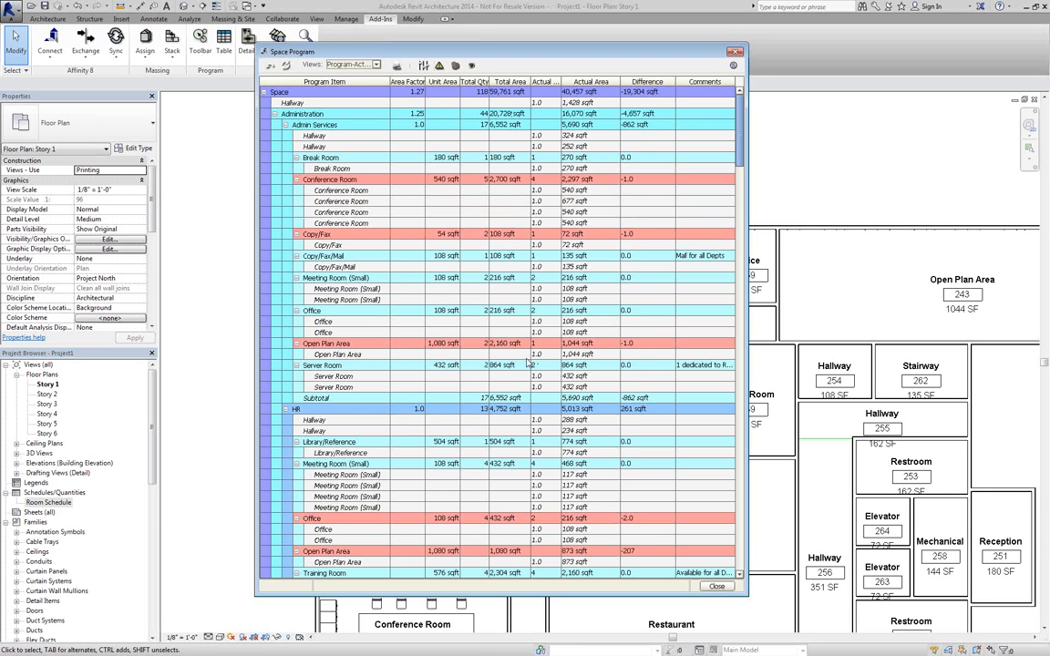
left_click(734, 53)
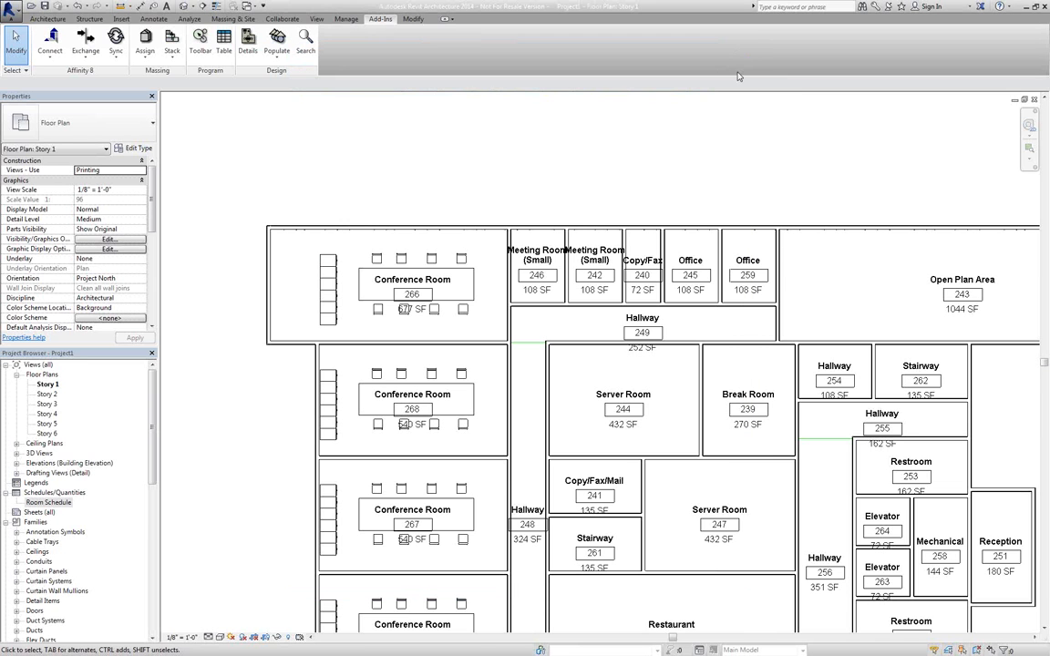
Examine the Affinity program properties, requirements and components of Conference Room 266, and close its details
left_click(458, 332)
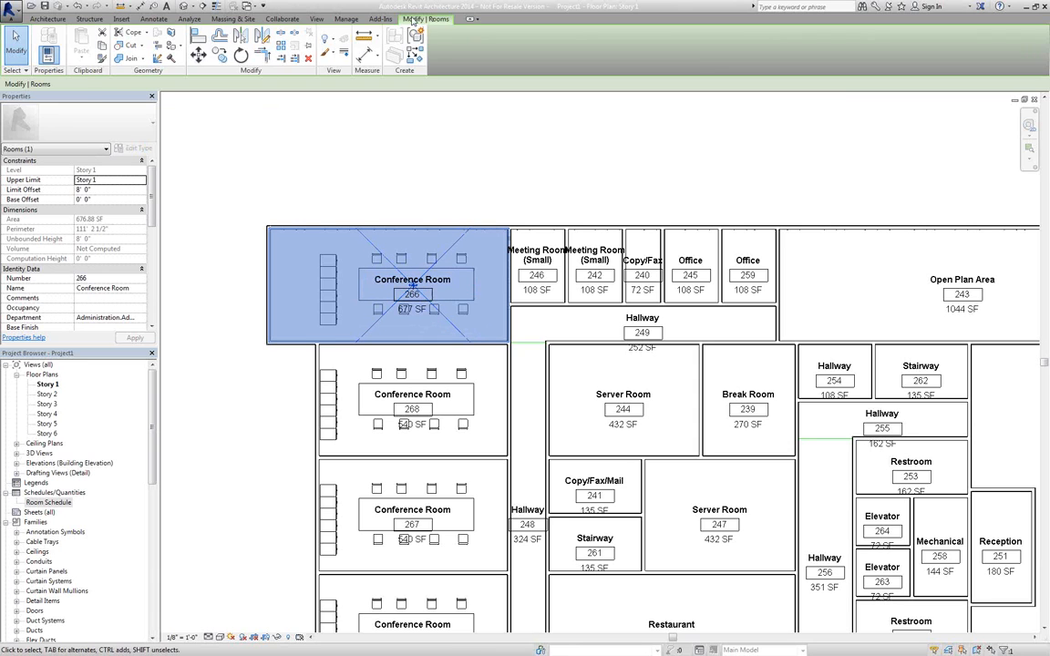
left_click(379, 19)
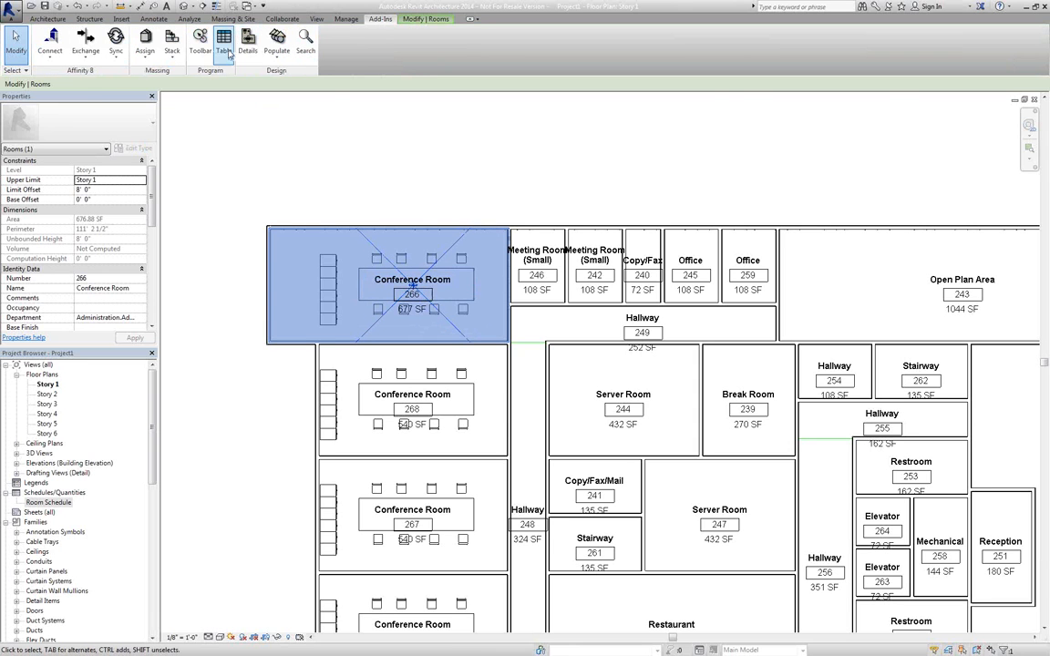
left_click(247, 51)
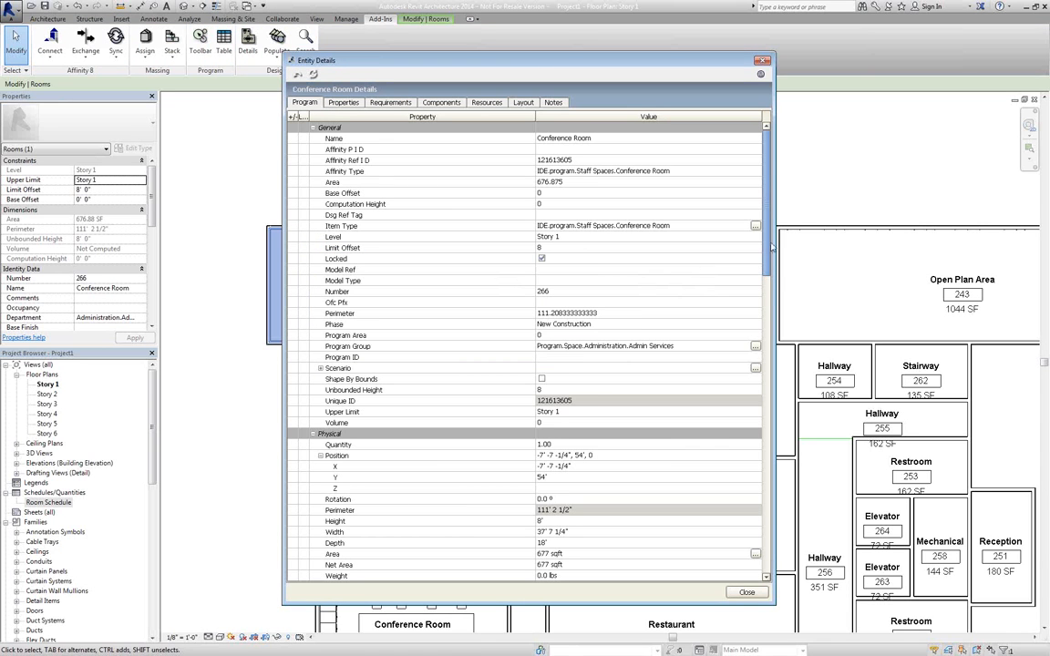
left_click_drag(767, 242, 739, 498)
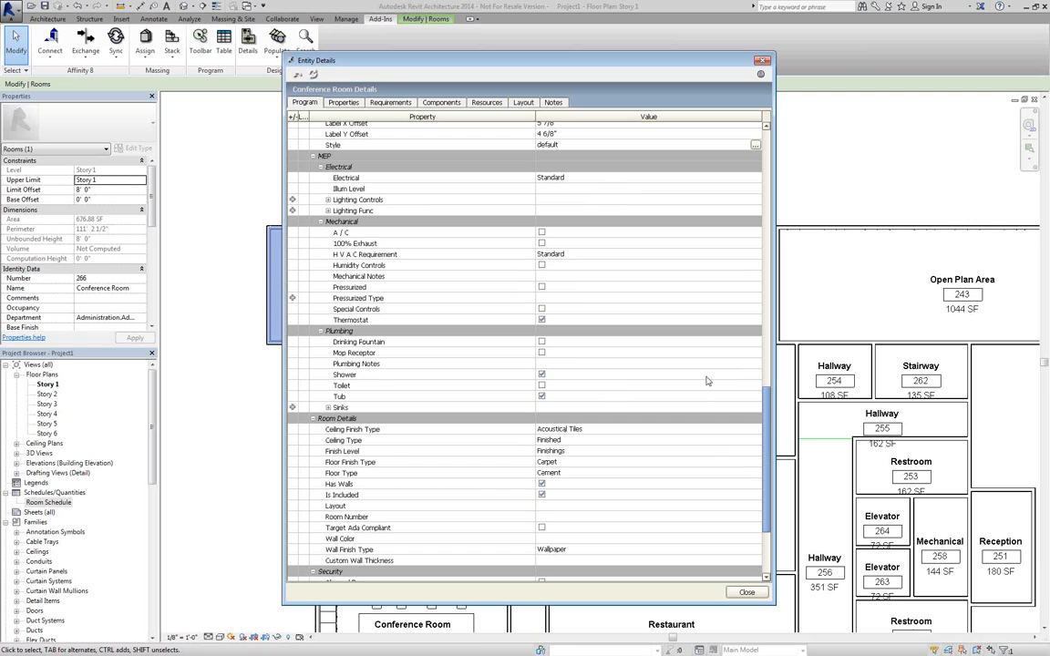
left_click(390, 103)
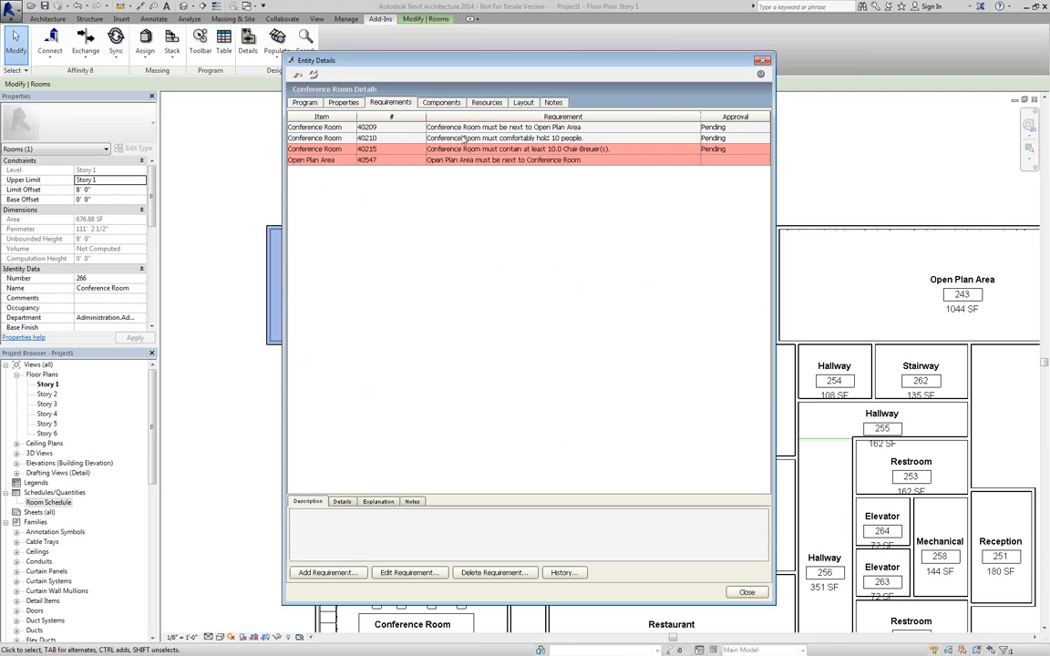
left_click(441, 102)
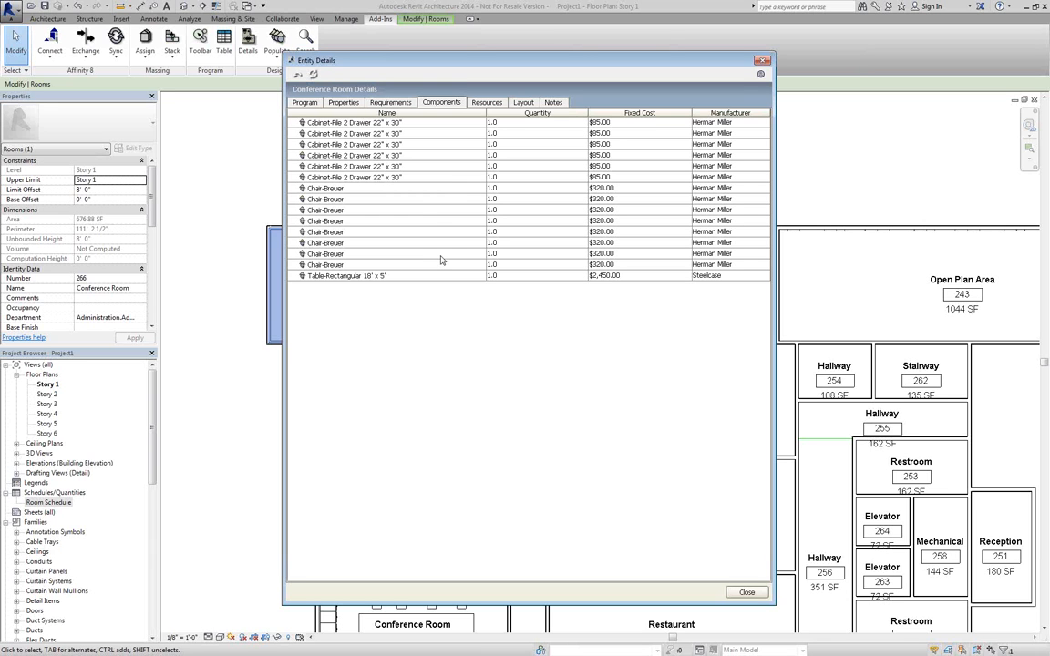
left_click(762, 60)
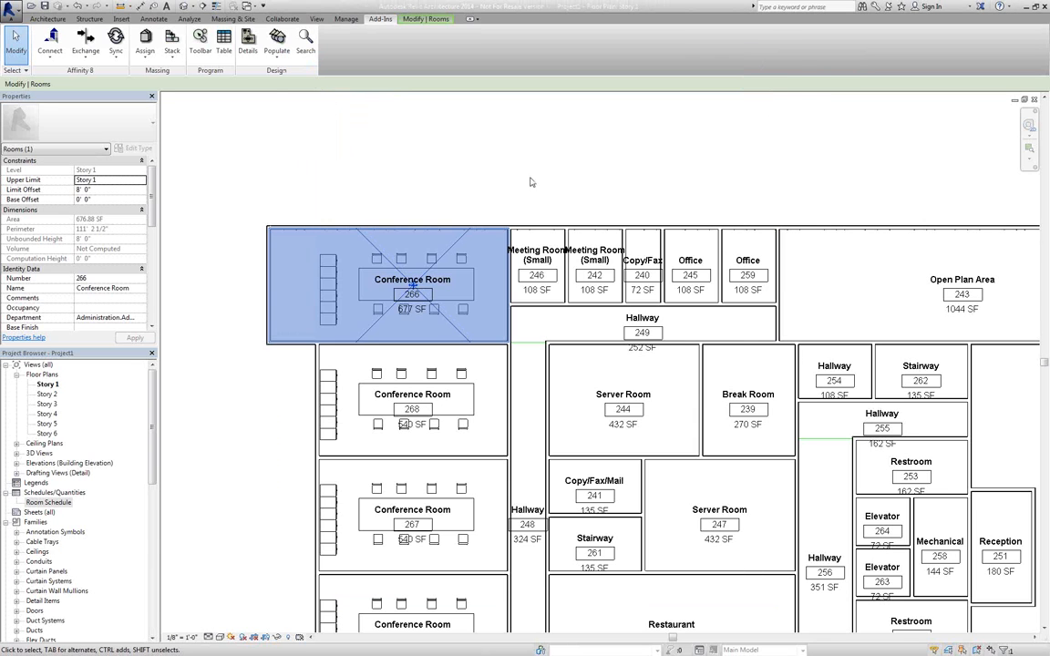
Place another Admin Services Conference Room from the Affinity program list above Conference Room 266, accepting the group warning
left_click(467, 169)
scroll(389, 201, "down", 3)
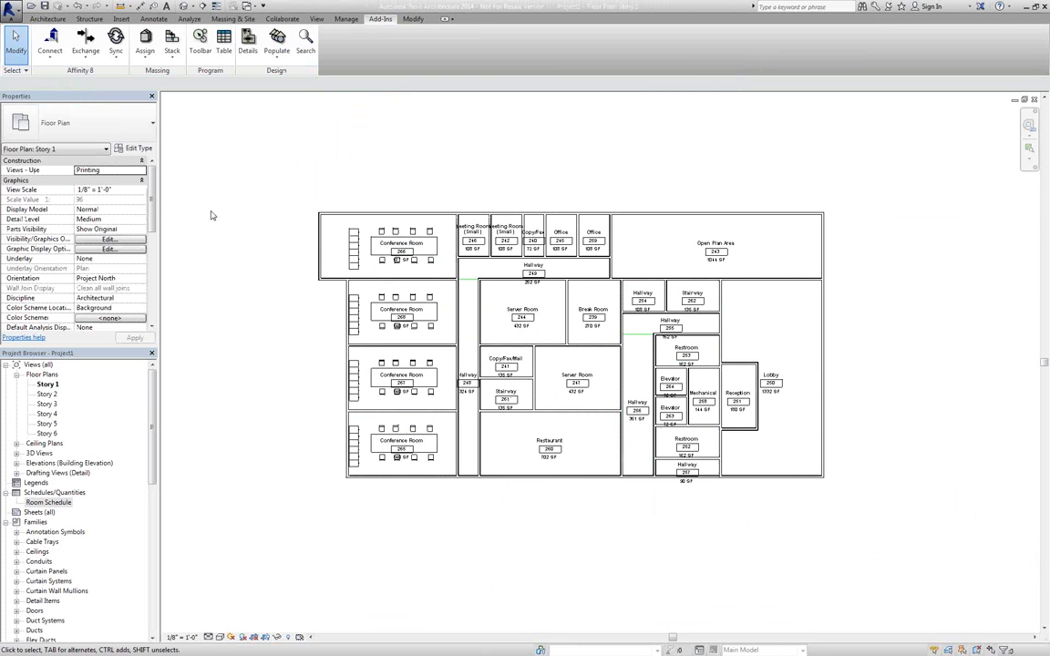
left_click(196, 41)
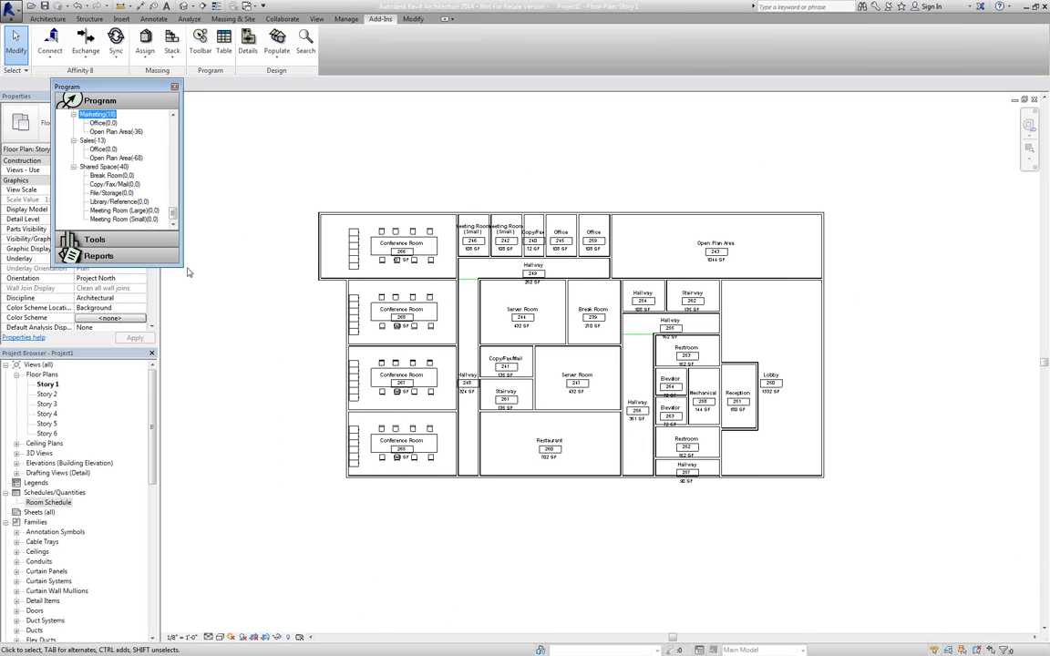
left_click_drag(181, 265, 232, 600)
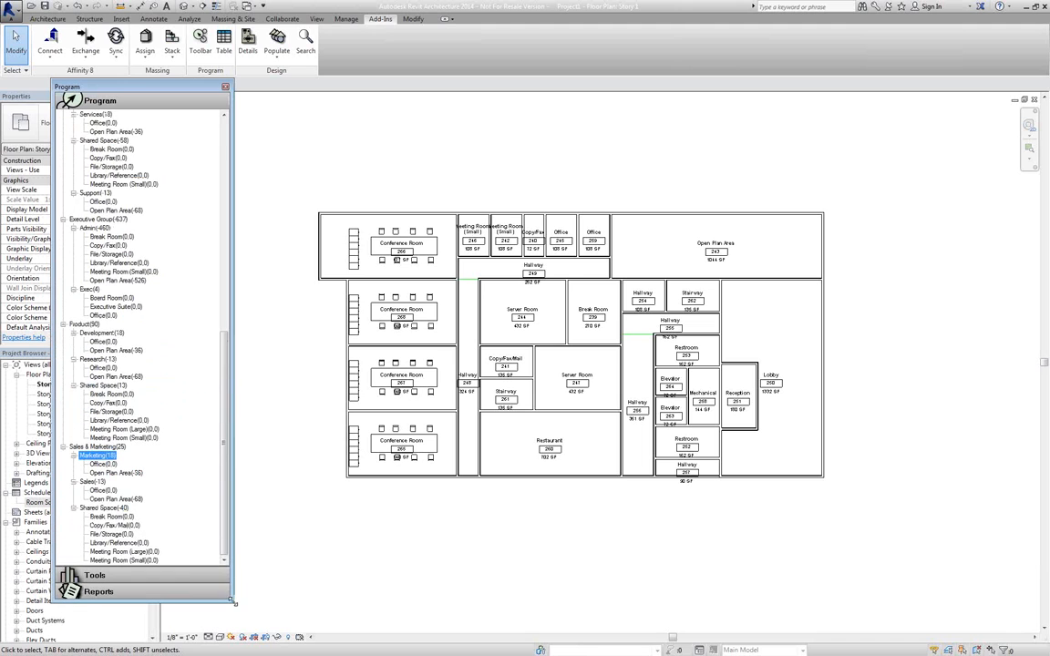
scroll(223, 426, "up", 1)
scroll(223, 425, "up", 15)
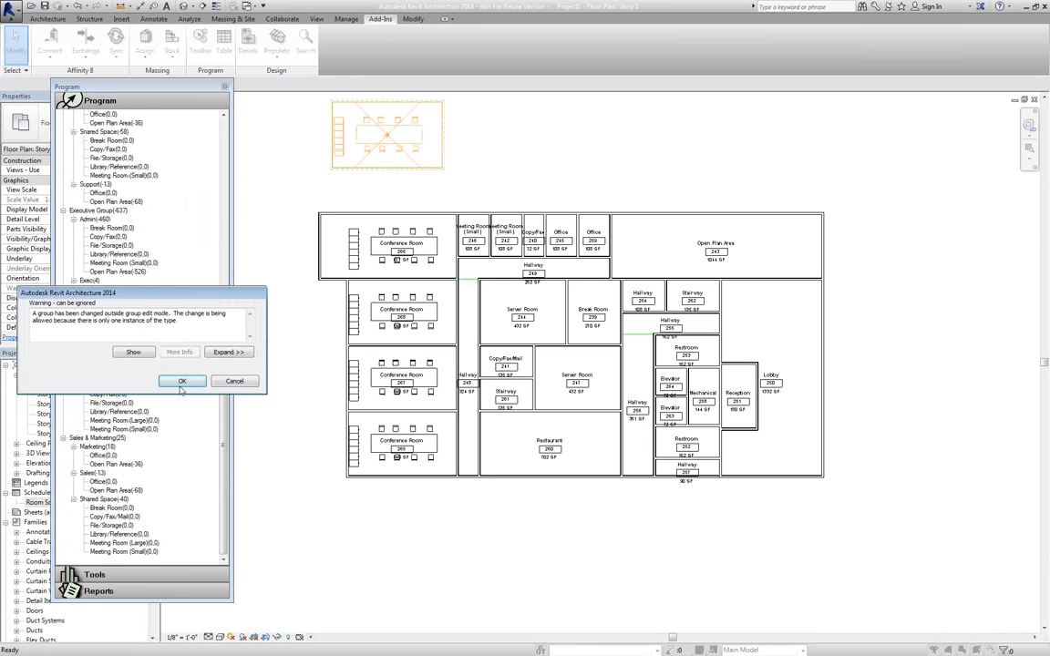
left_click(180, 382)
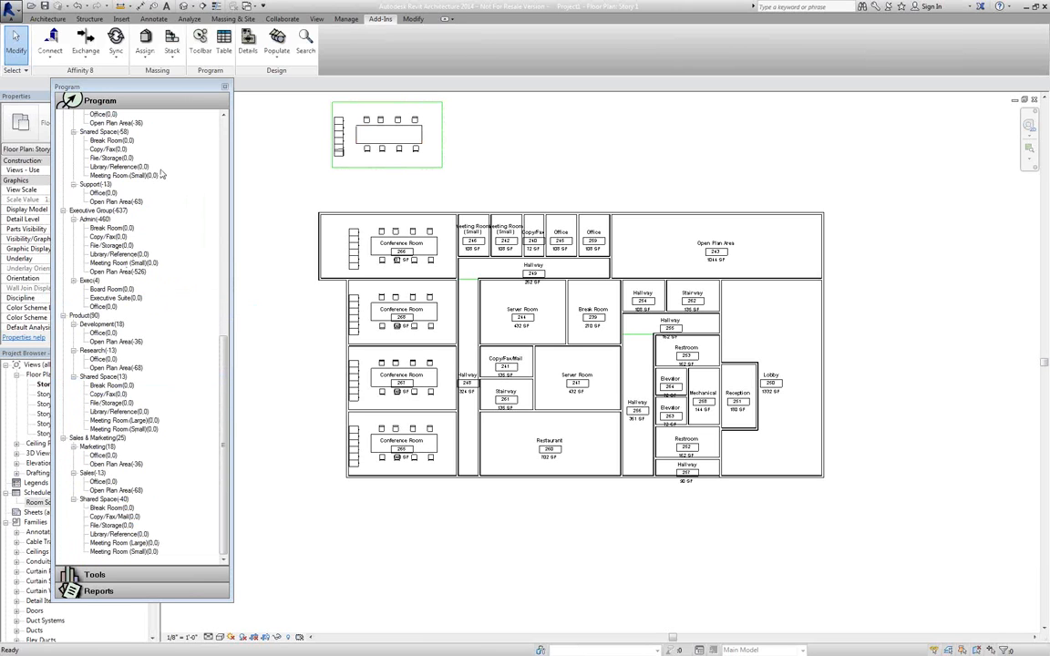
Move the new conference room against the upper wall of Conference Room 266, aligned with the conference rooms below
left_click(399, 171)
left_click_drag(415, 171, 431, 211)
left_click(434, 121)
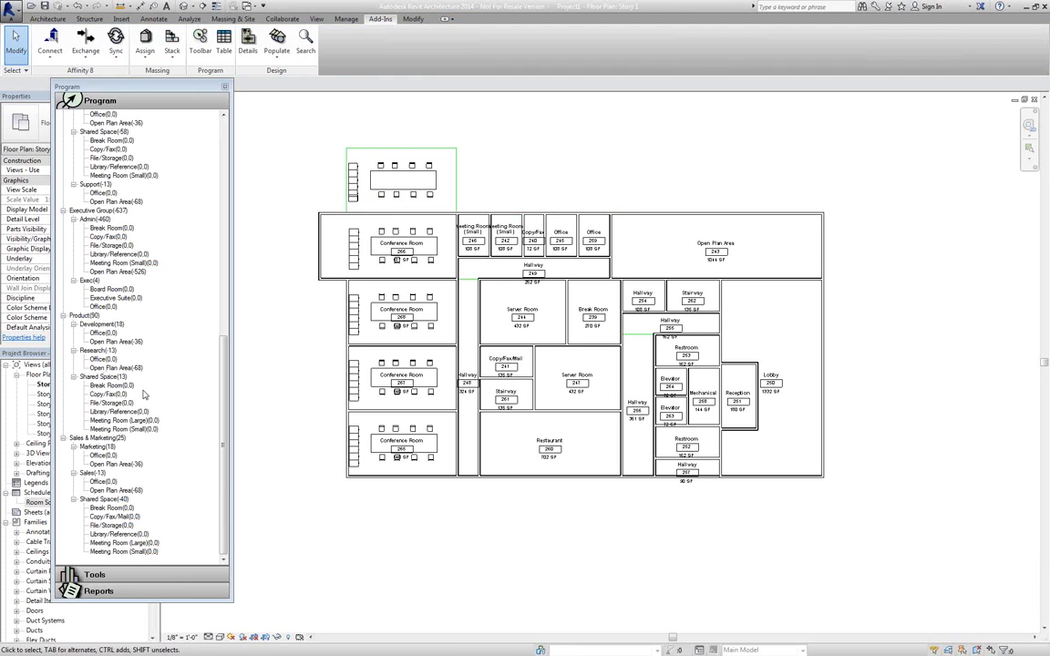
Highlight the plan rooms matching the Admin Services conference, small meeting, open plan and copy/fax/mail items and HR's small meeting rooms, then clear the selection
left_click_drag(223, 369, 220, 151)
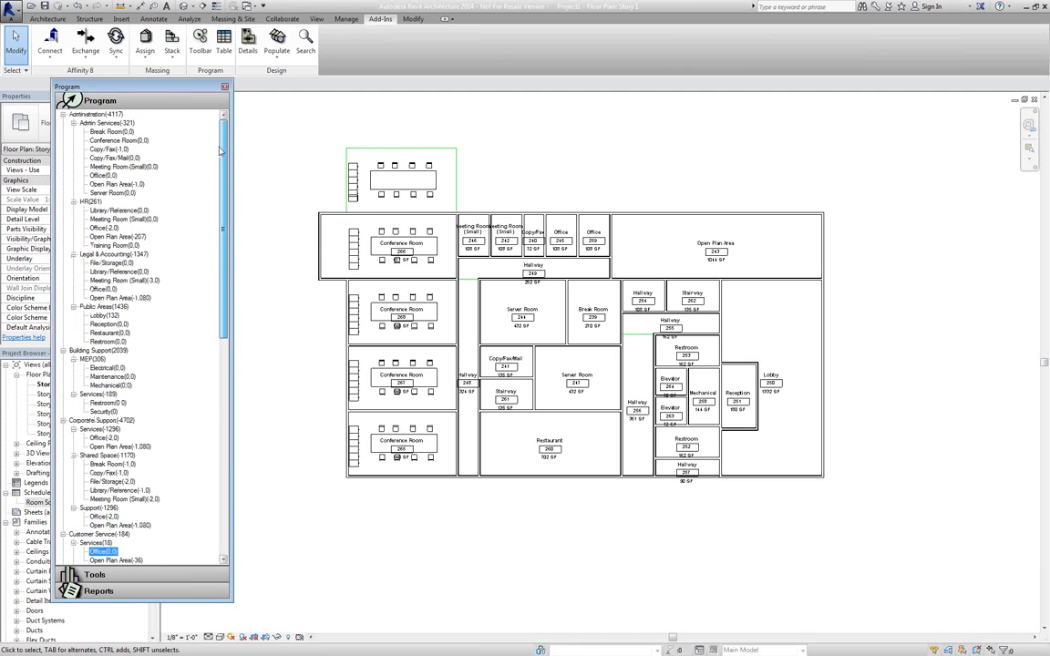
left_click(127, 140)
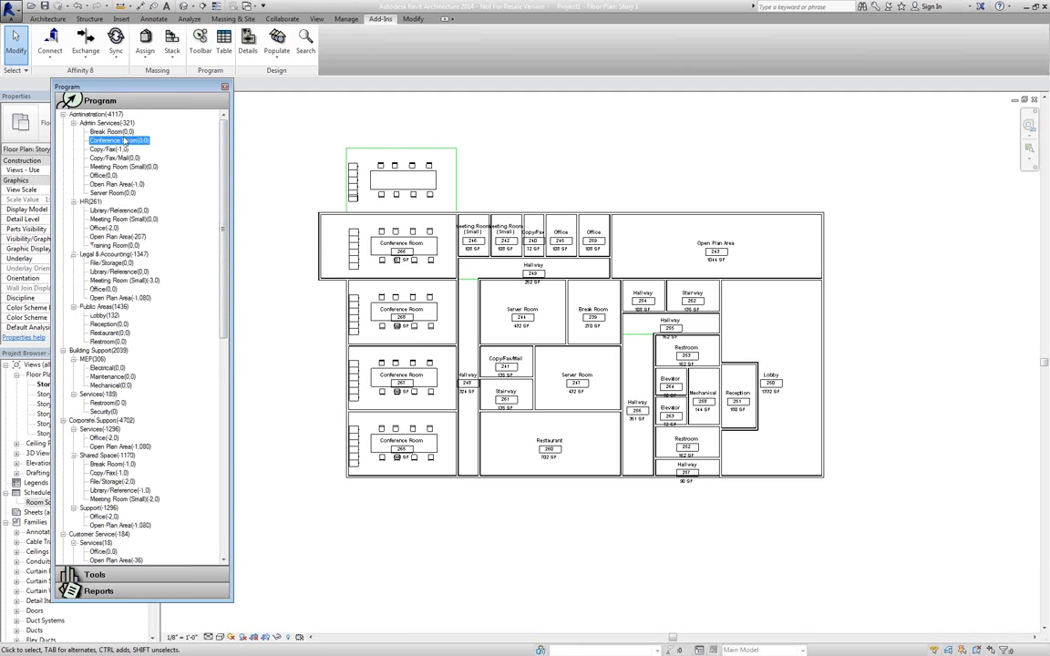
double_click(133, 142)
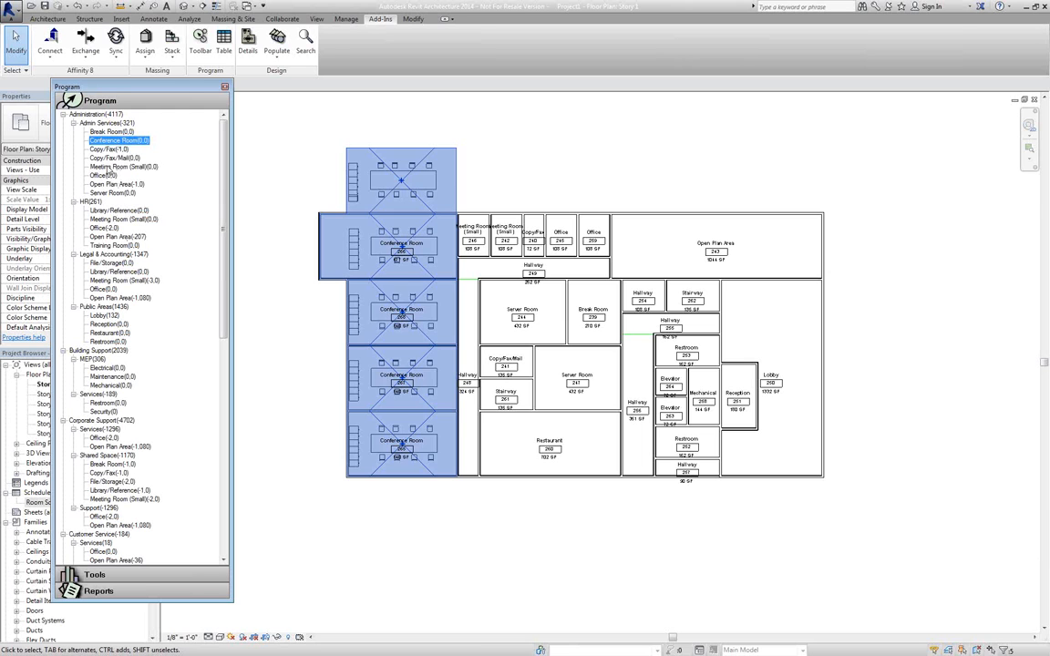
left_click(108, 167)
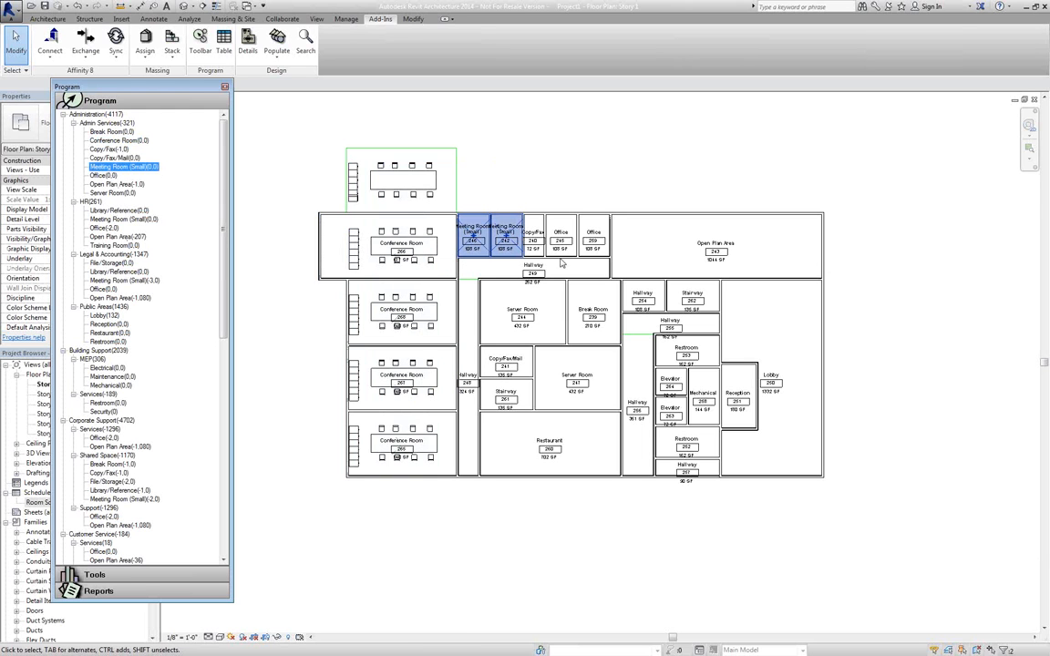
left_click(122, 184)
left_click(114, 158)
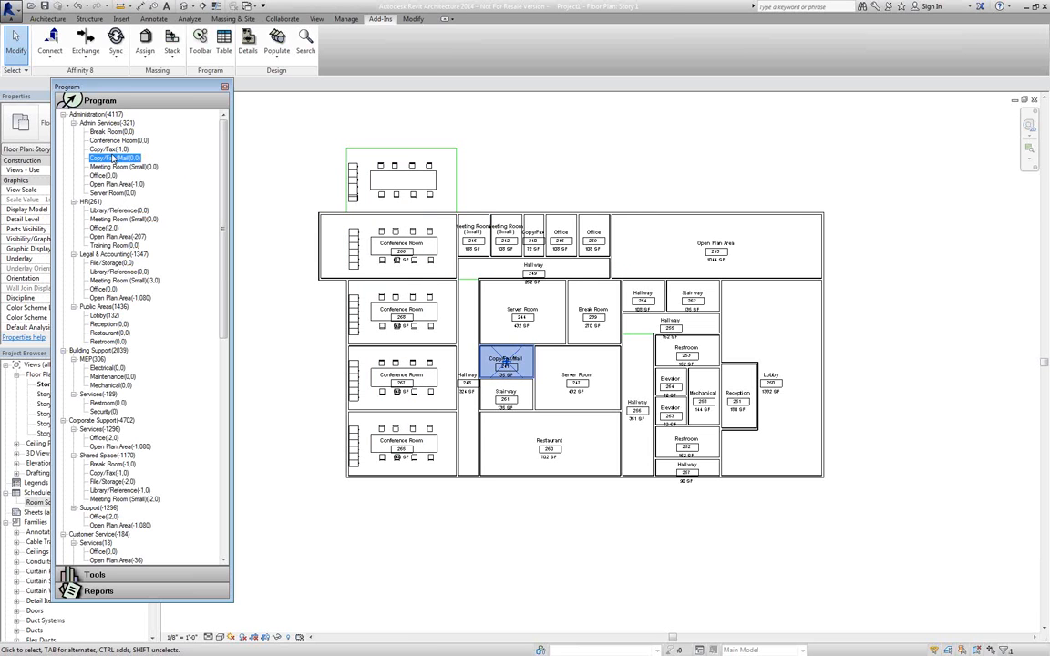
left_click(110, 219)
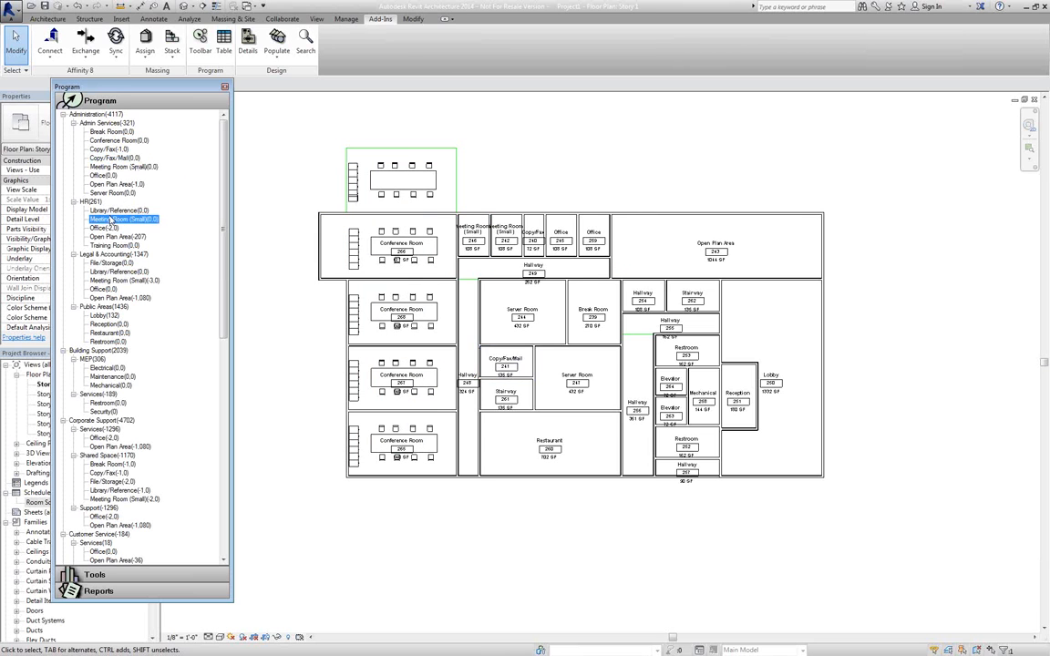
left_click(105, 139)
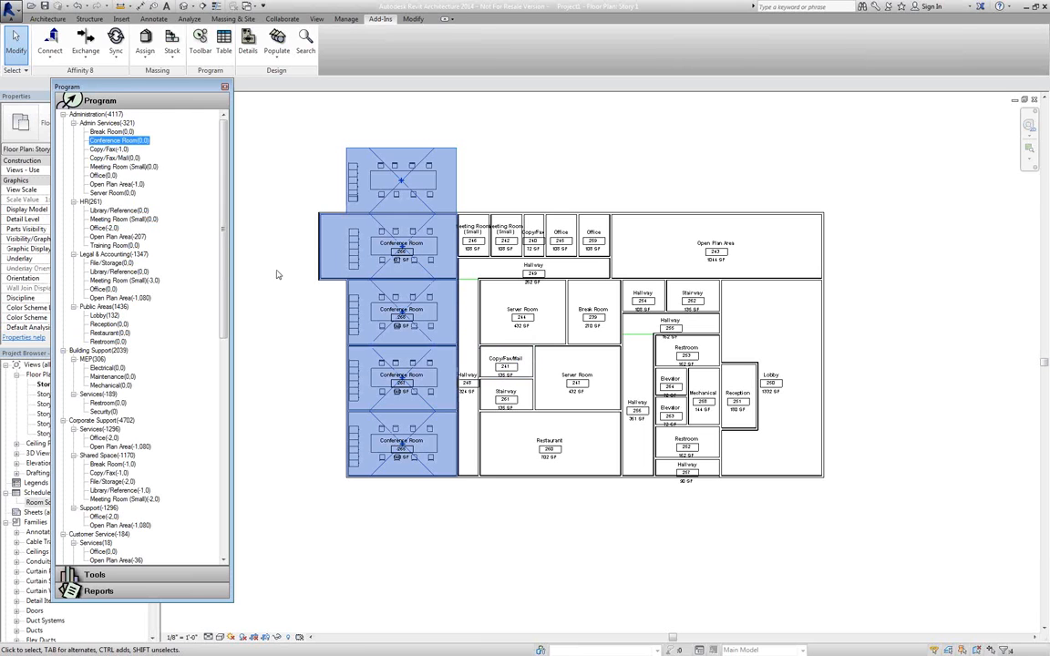
left_click(317, 495)
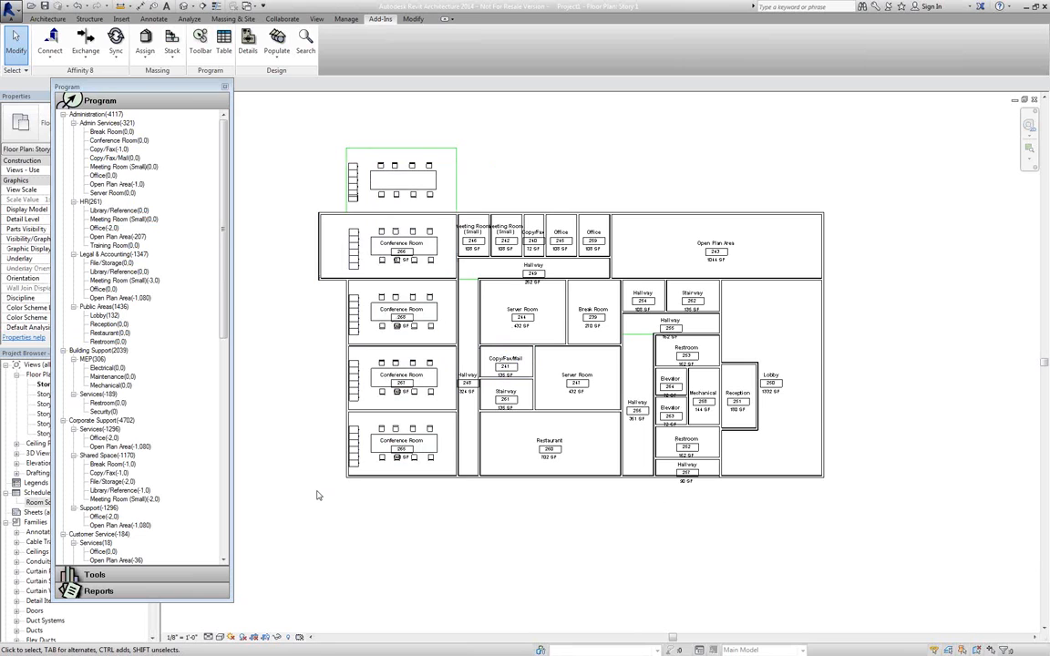
Generate the RDS I - Revit room data sheet report for Conference Room 266 in the floor plan
left_click(122, 590)
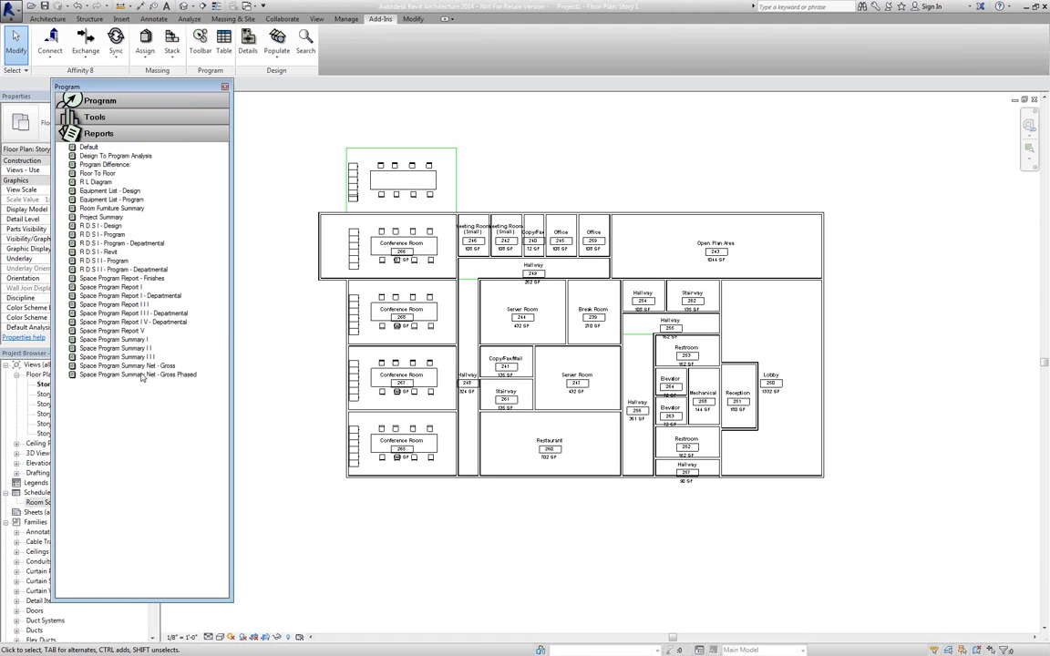
scroll(355, 212, "up", 1)
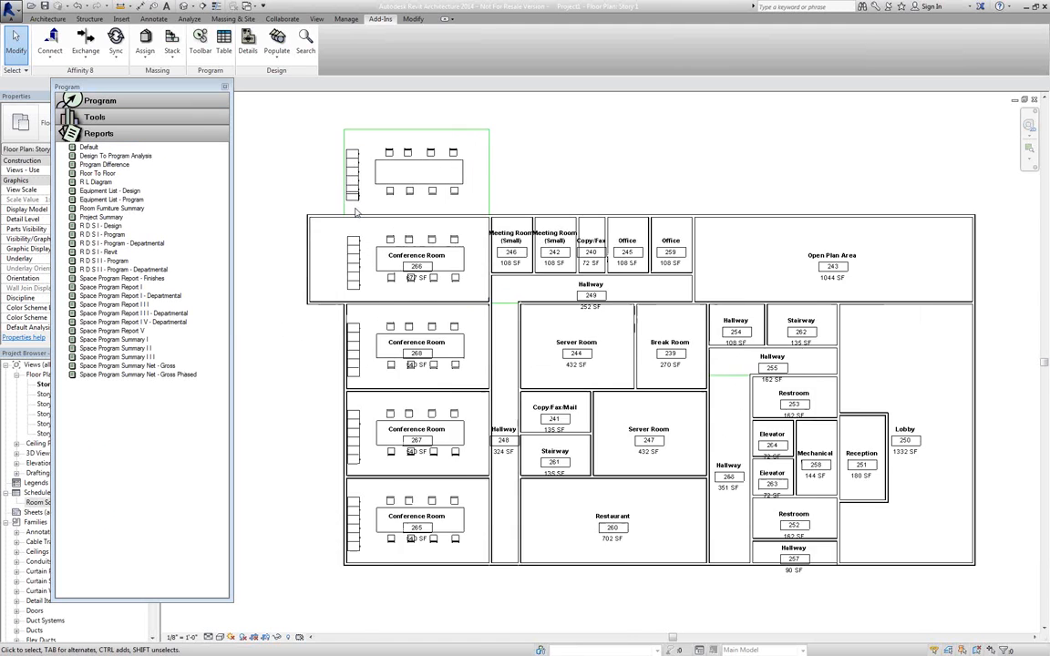
scroll(356, 212, "up", 2)
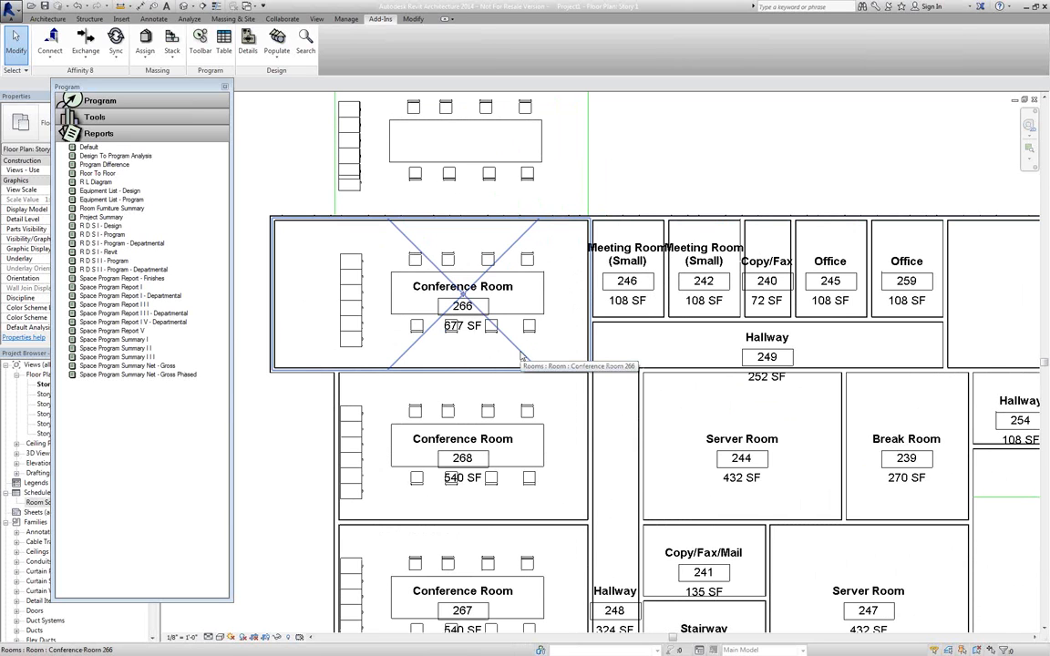
left_click(522, 356)
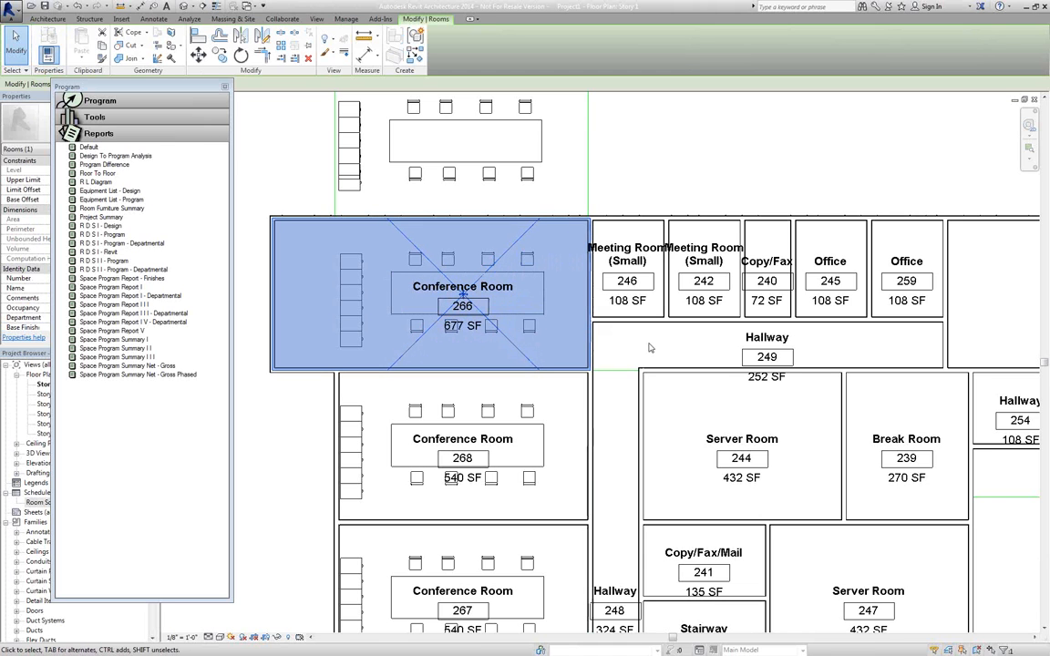
left_click(102, 253)
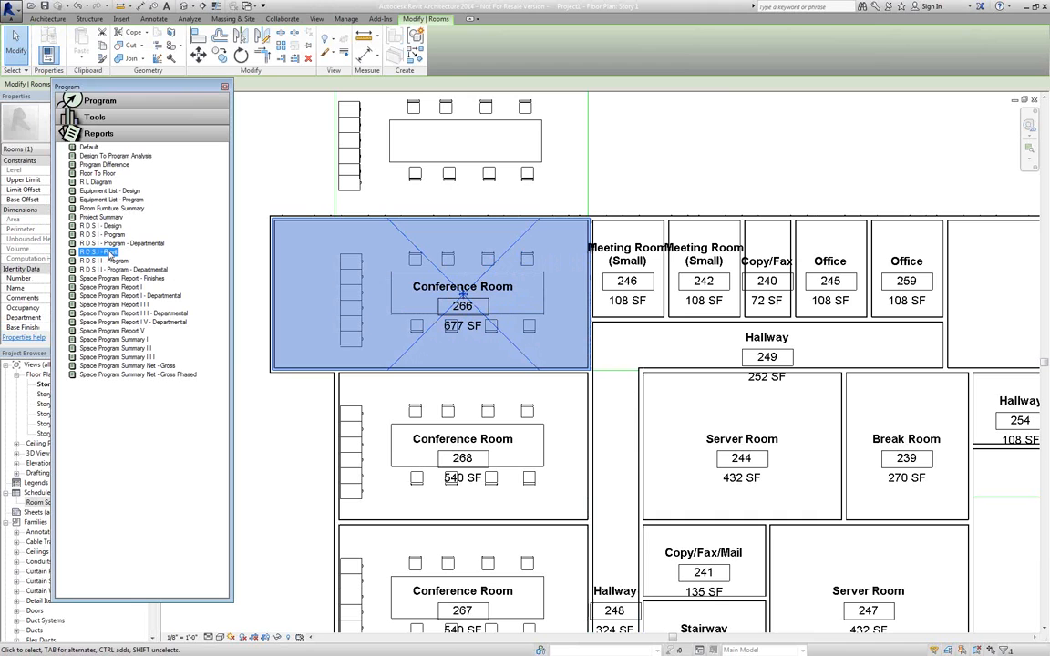
double_click(111, 254)
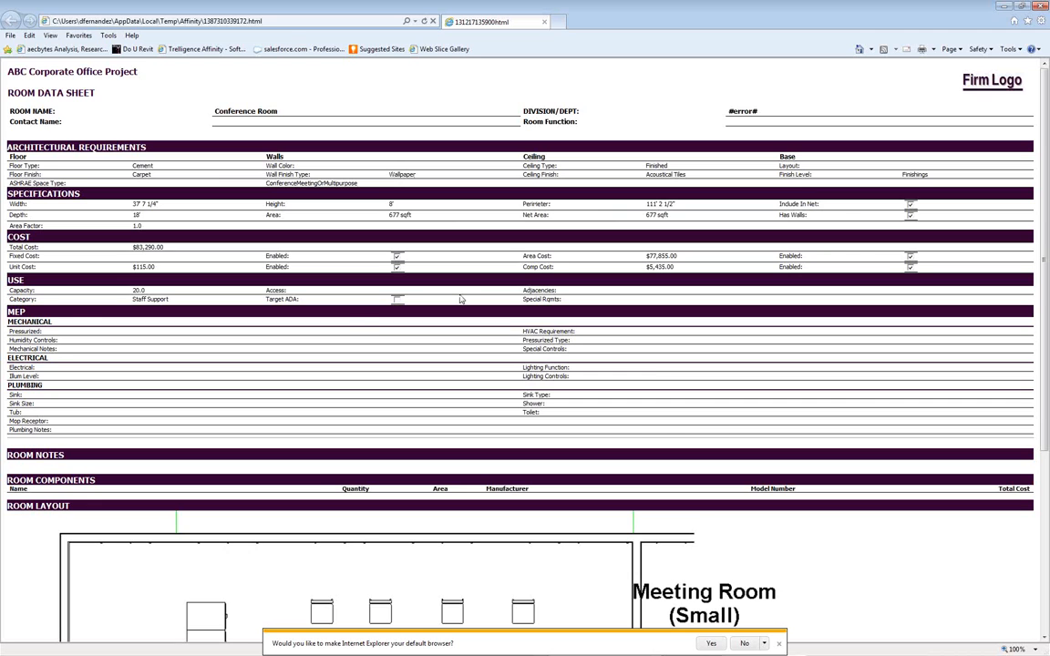
Review the room data sheet down to its room layout drawing and dimensions, and return to its beginning
scroll(461, 299, "down", 3)
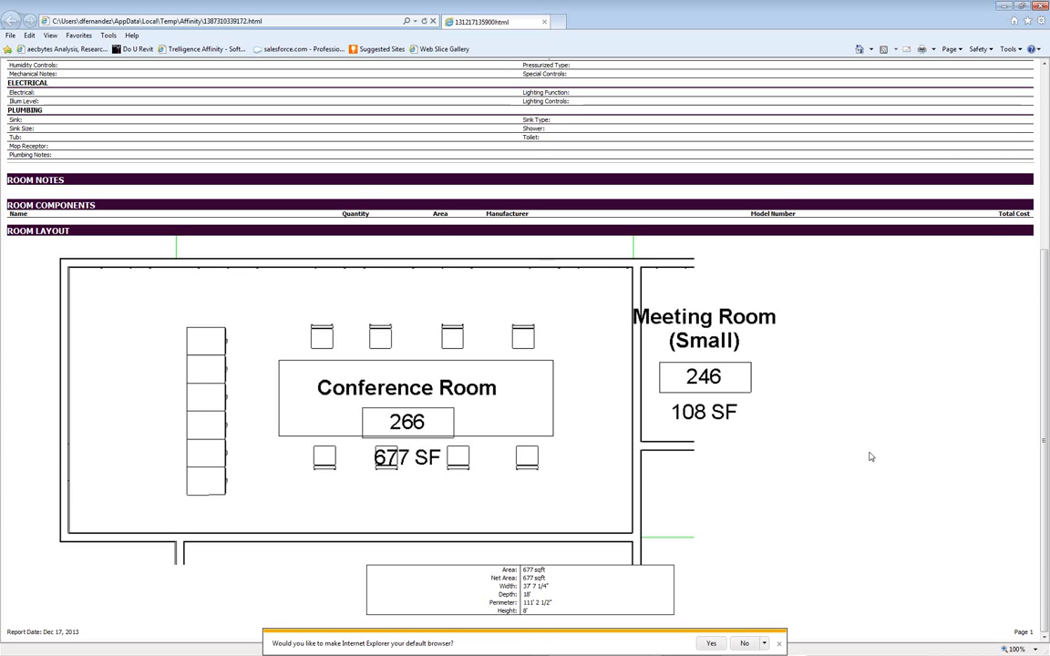
scroll(851, 459, "up", 3)
scroll(852, 458, "up", 1)
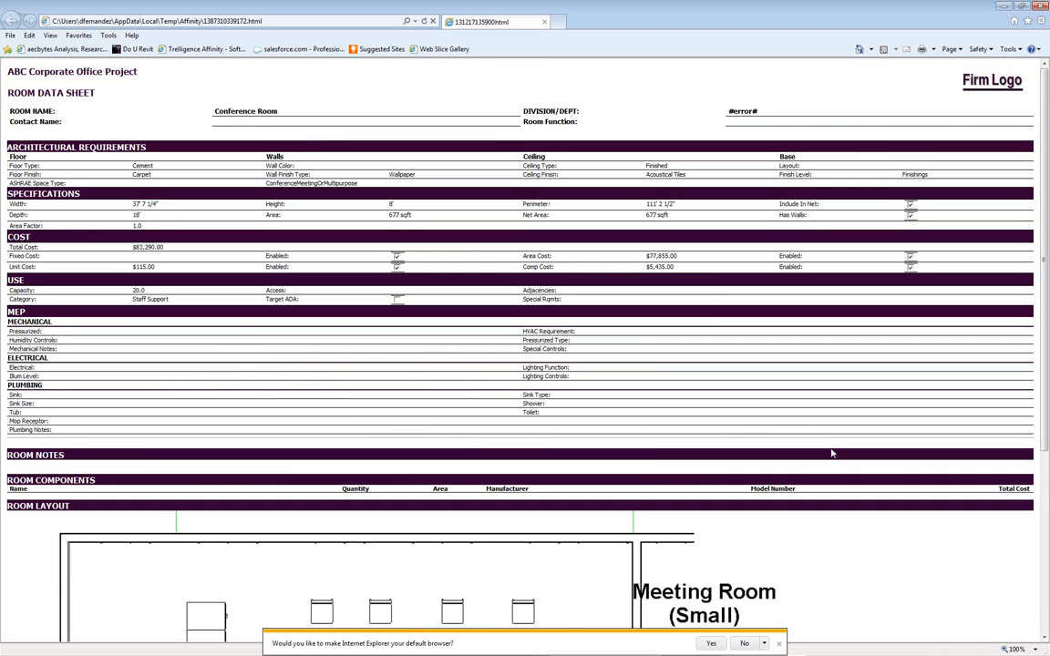